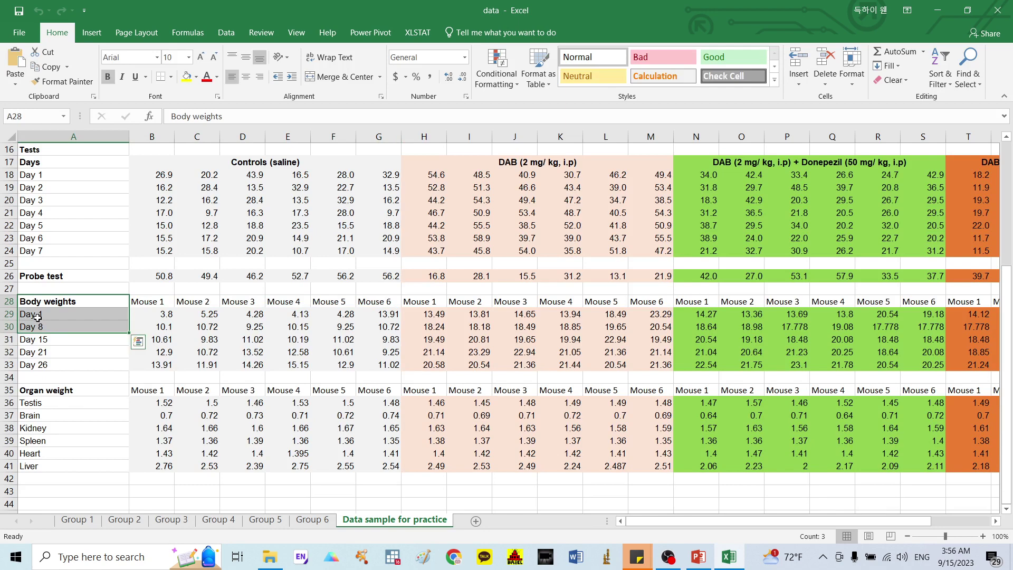
Step: Deselect the day labels in Excel and launch GraphPad Prism
click(267, 328)
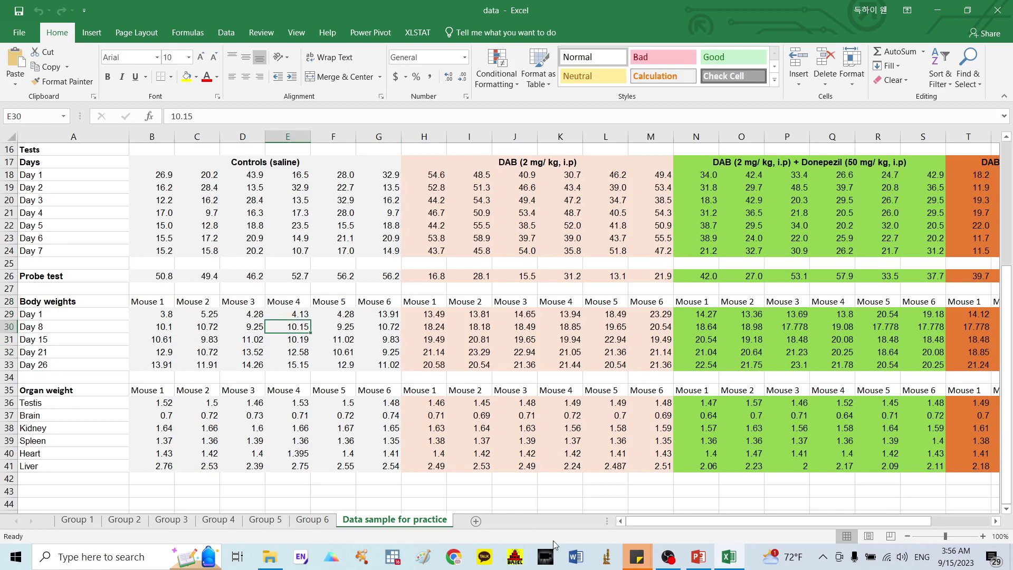
click(331, 555)
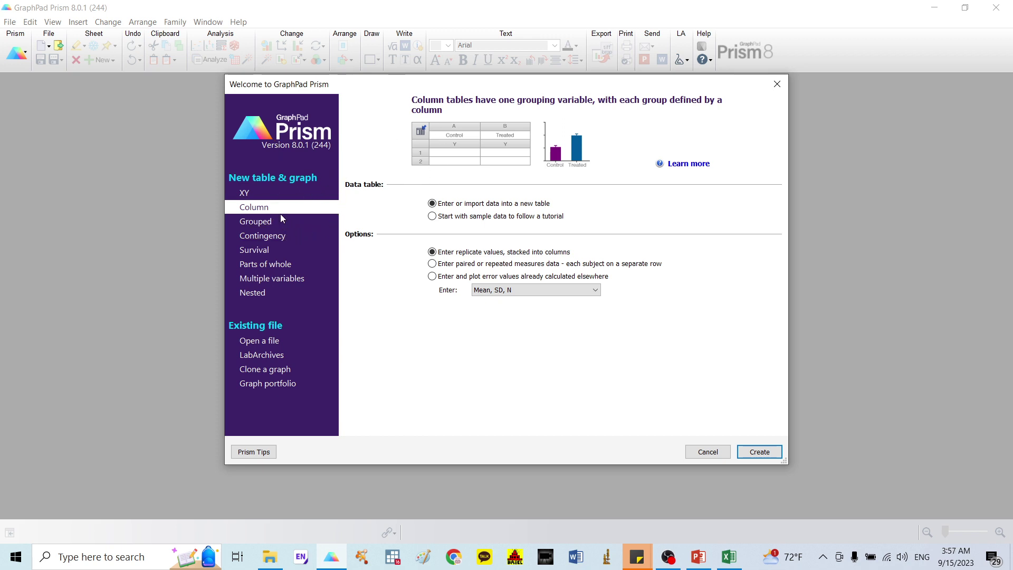
Step: Create the Column data table and try pasting the control weights, cancelling a mistaken web-address paste
click(745, 448)
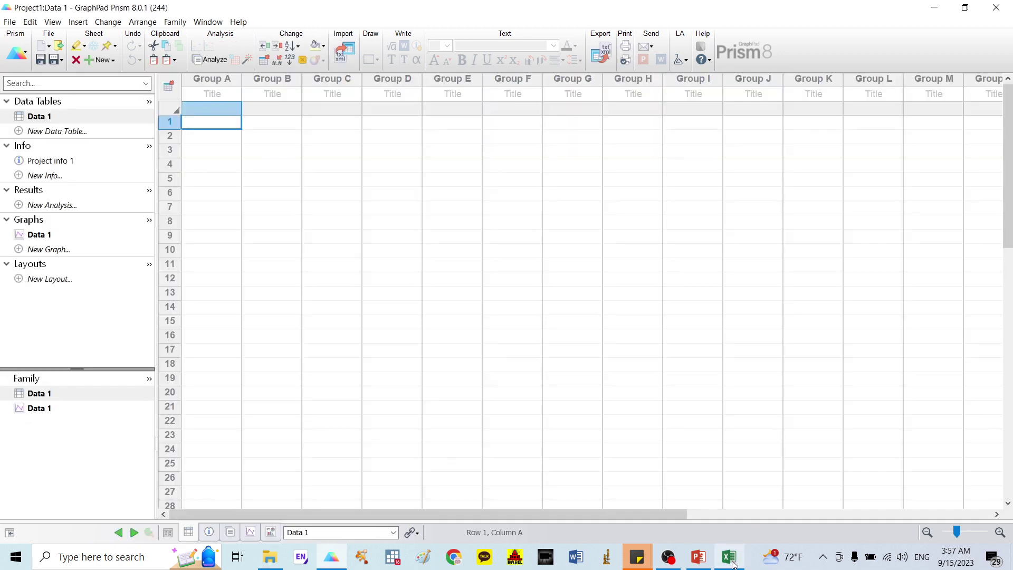
click(733, 563)
drag(155, 298, 371, 366)
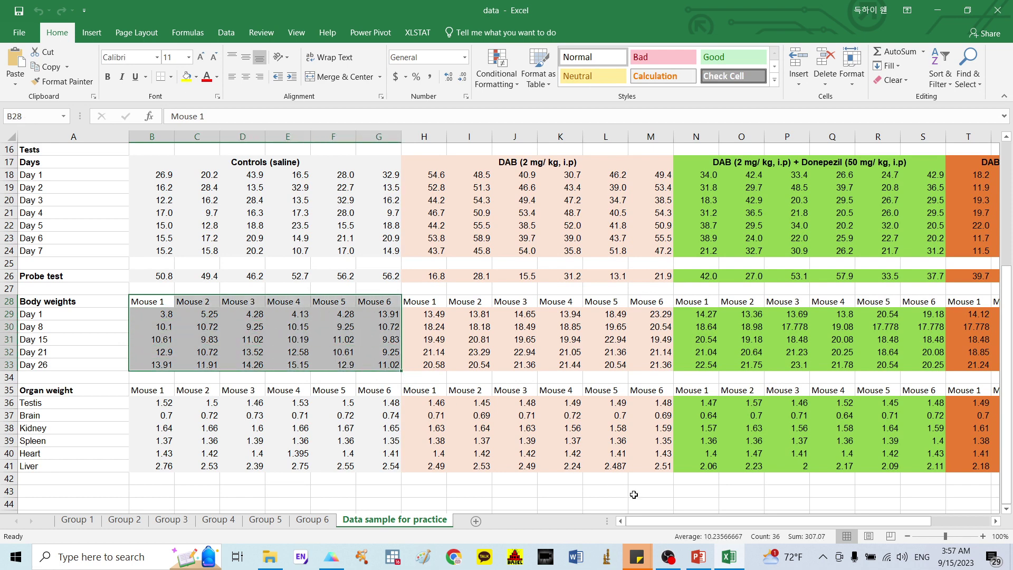
click(729, 560)
click(223, 95)
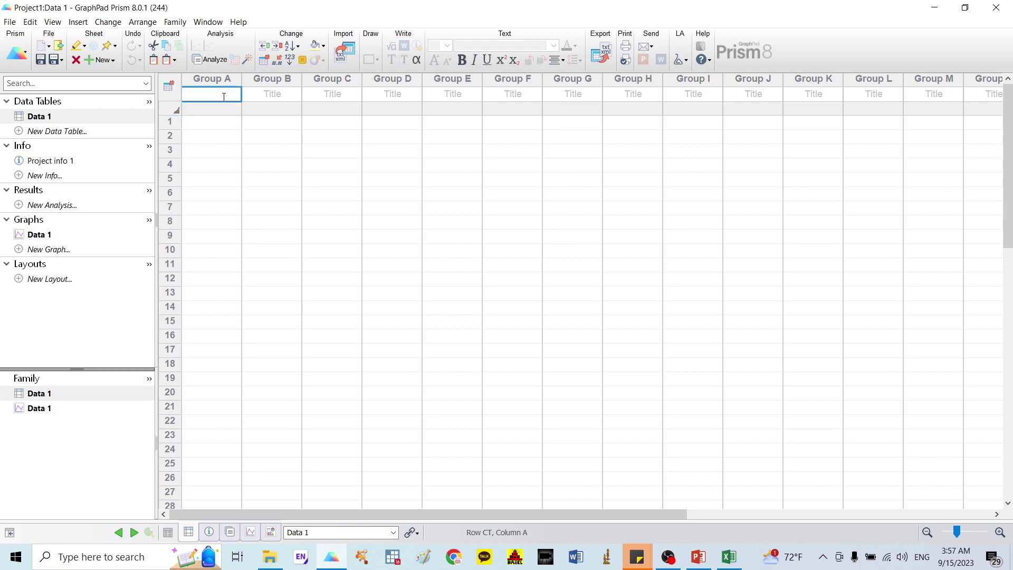
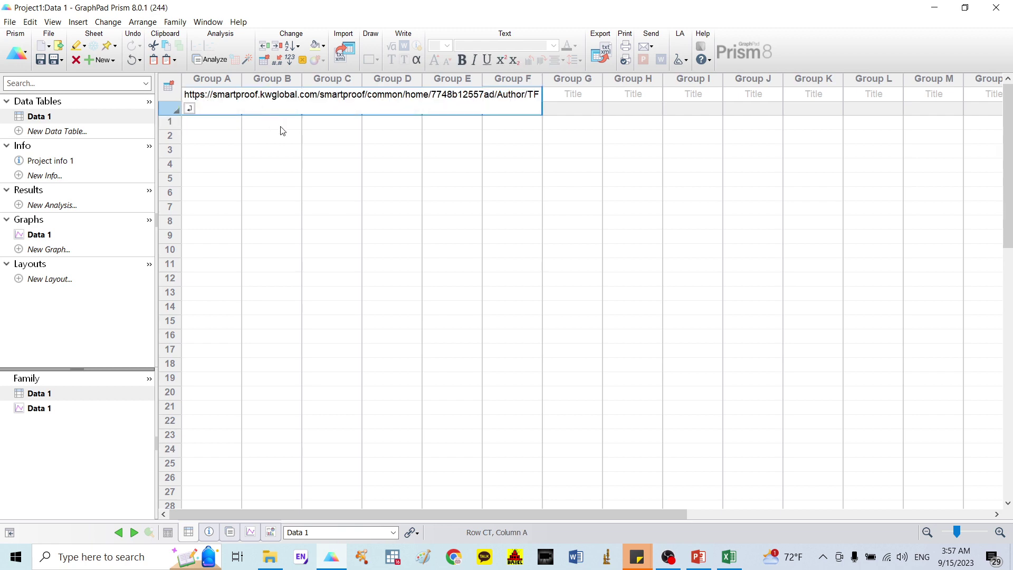
key(Escape)
Step: Copy the control body weights with Mouse 1–6 headers from Excel and return to Prism
click(729, 557)
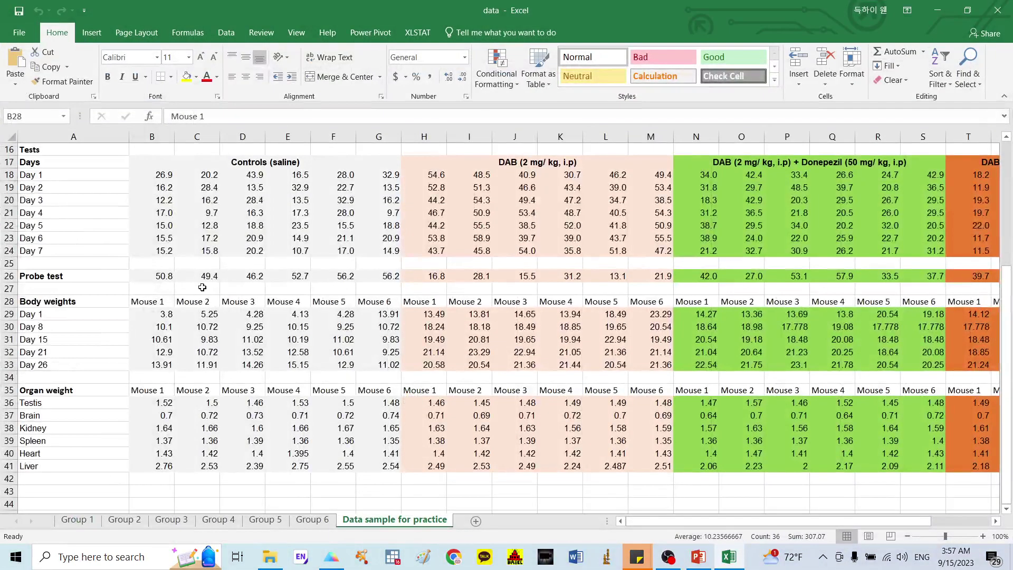
drag(157, 300, 391, 364)
key(ctrl+c)
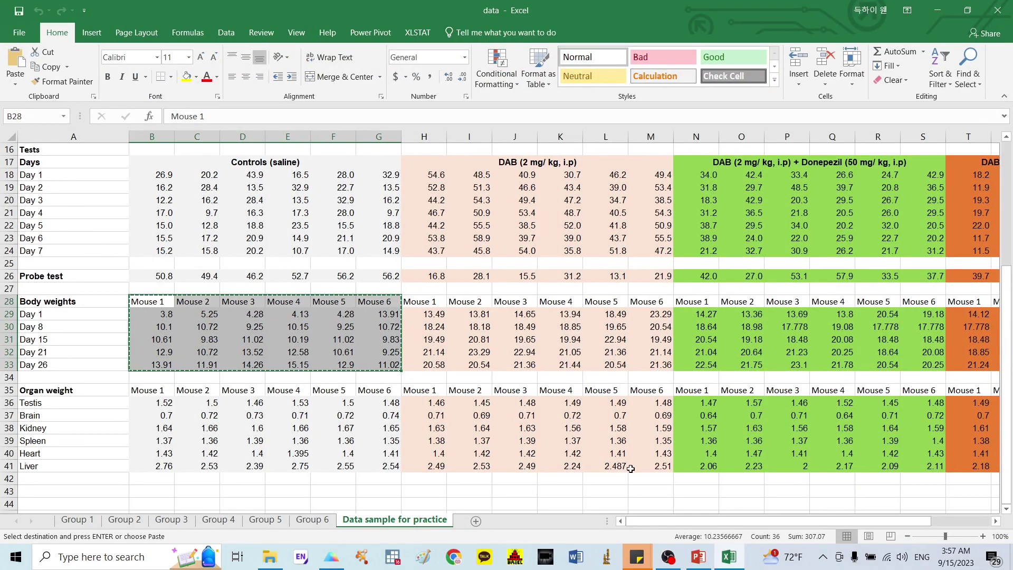
click(331, 556)
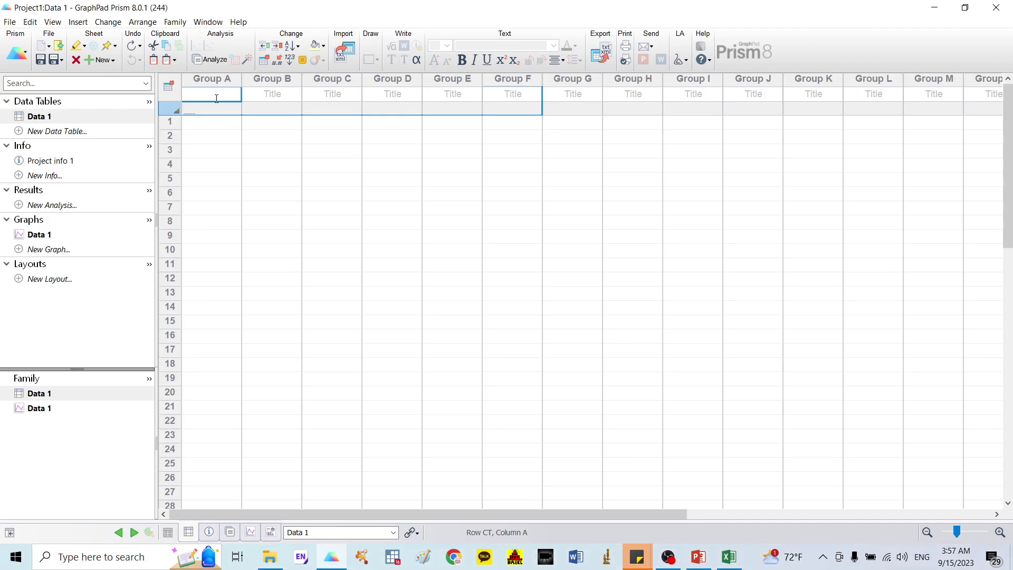
Step: Turn on Show row titles in the Data 1 table format
double_click(176, 112)
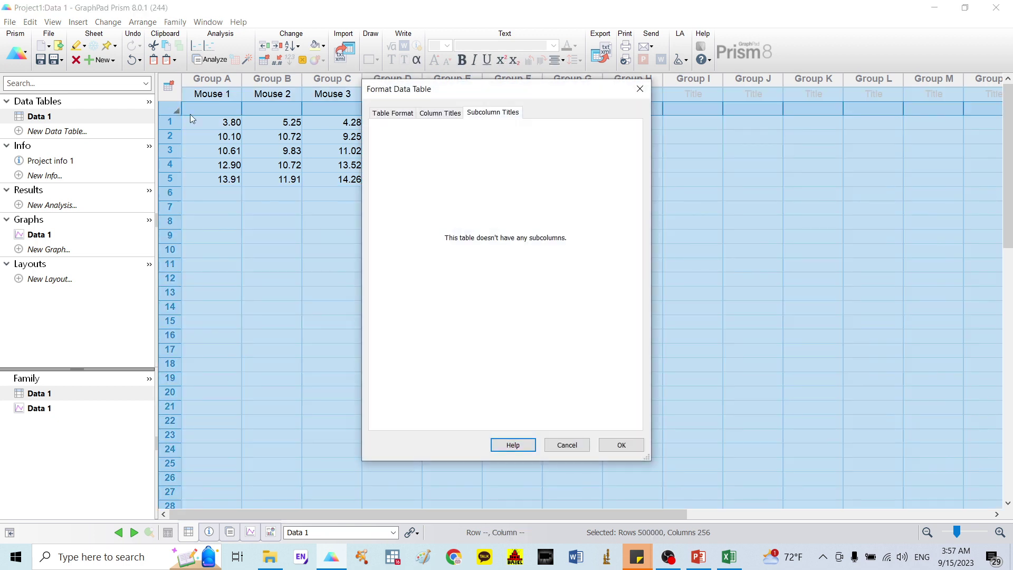
click(396, 114)
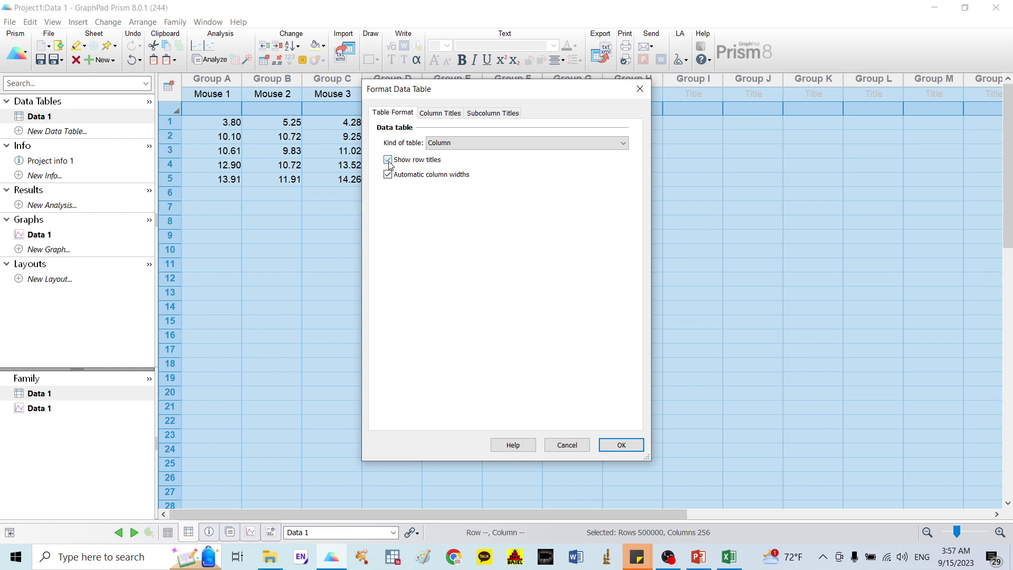
click(621, 445)
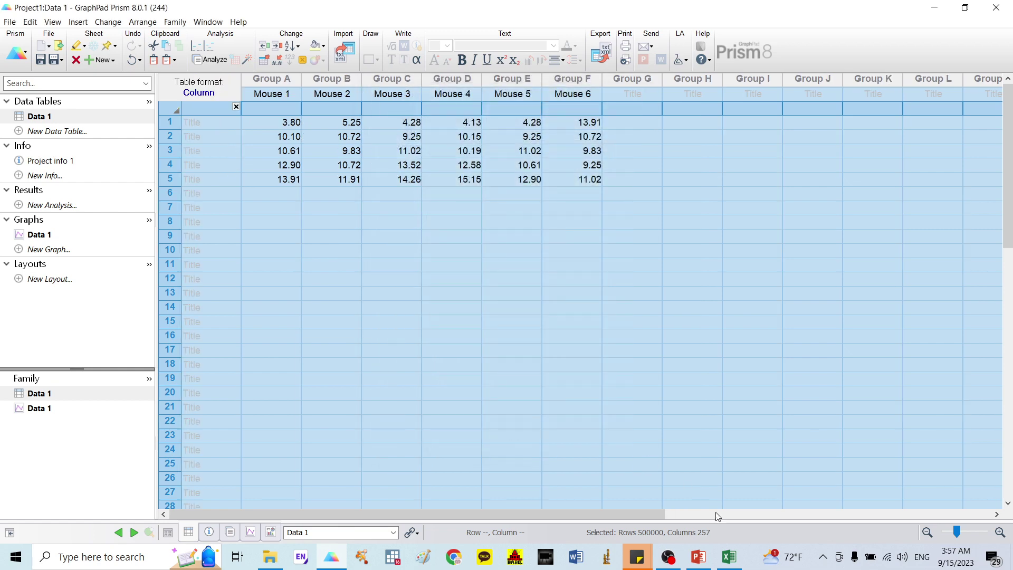
Step: Paste the Day 1 to Day 26 labels from Excel into the row-title cells
click(729, 557)
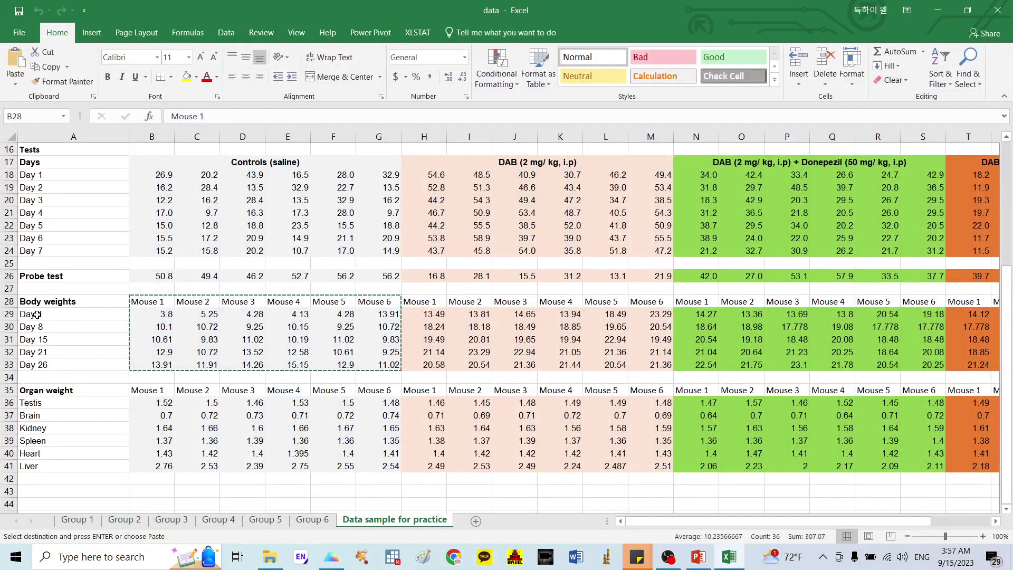
drag(20, 315, 24, 365)
key(ctrl+c)
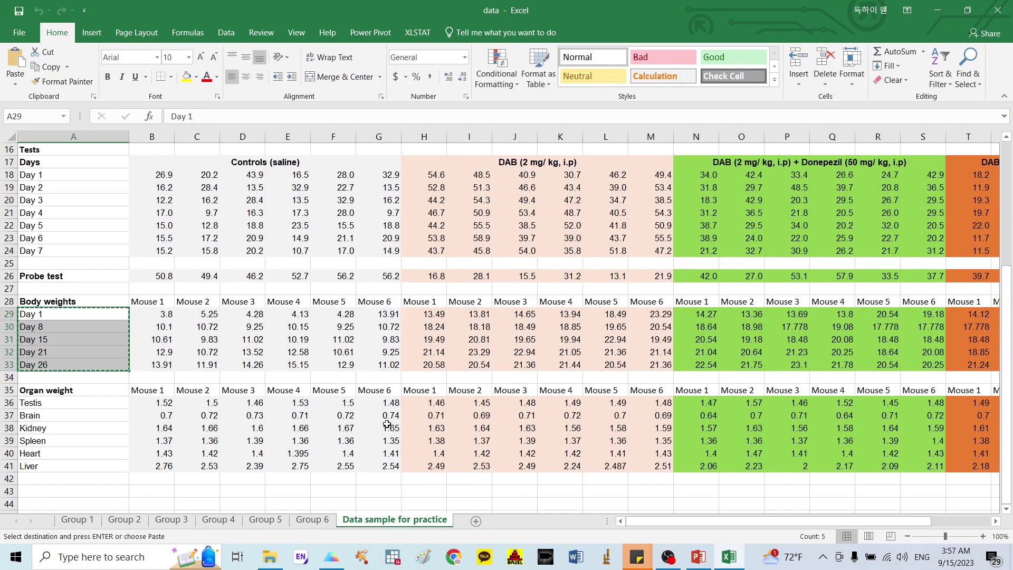
click(331, 556)
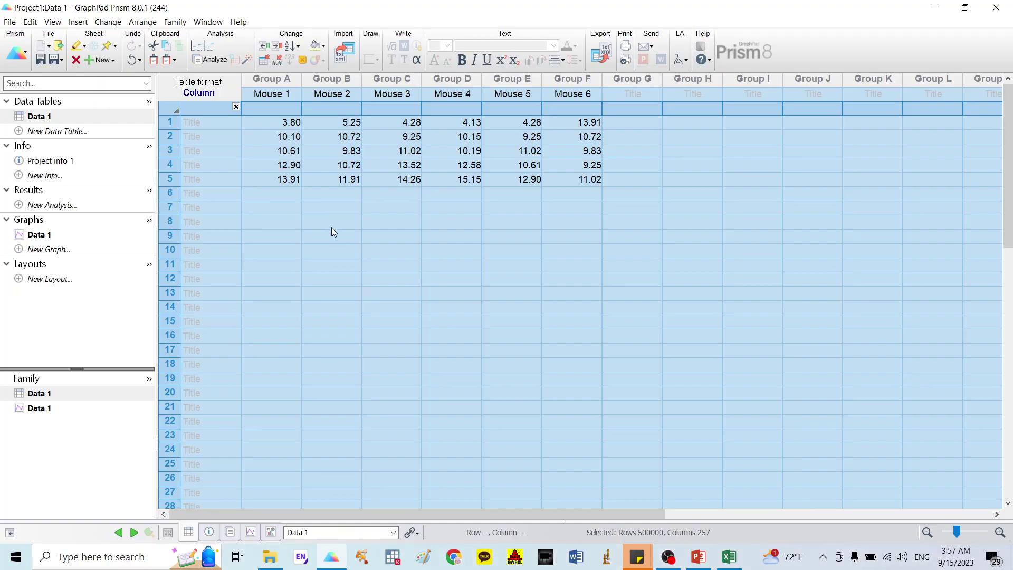
click(211, 123)
key(ctrl+v)
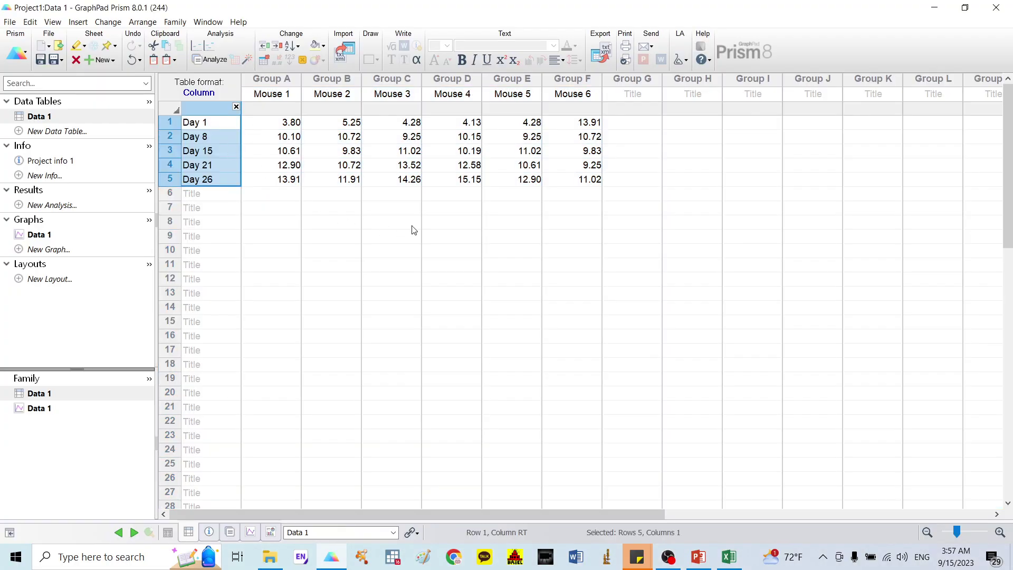
click(450, 230)
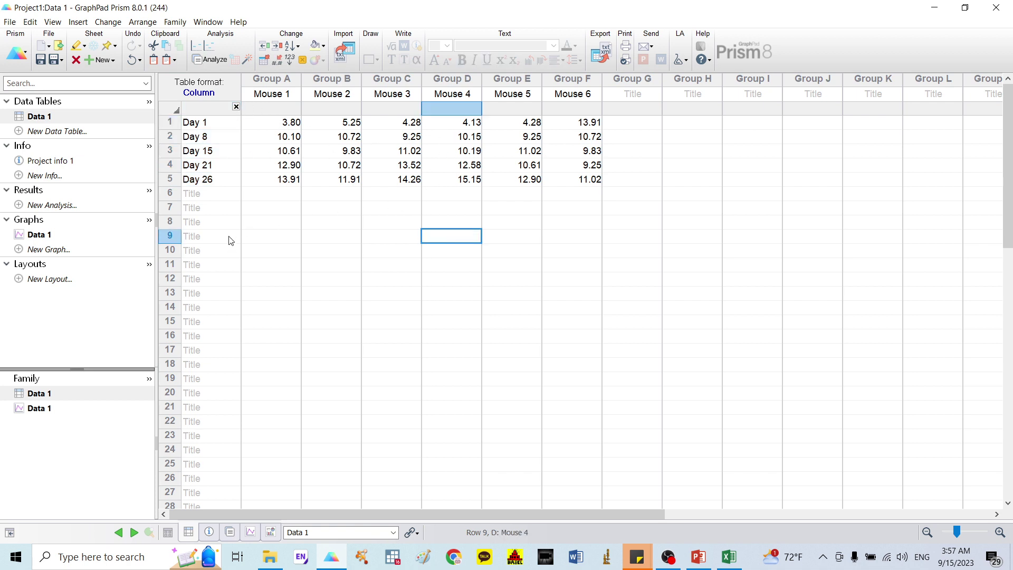
Step: Change the Data 1 graph to a Grouped summary chart with symbols joined by connecting lines
click(46, 235)
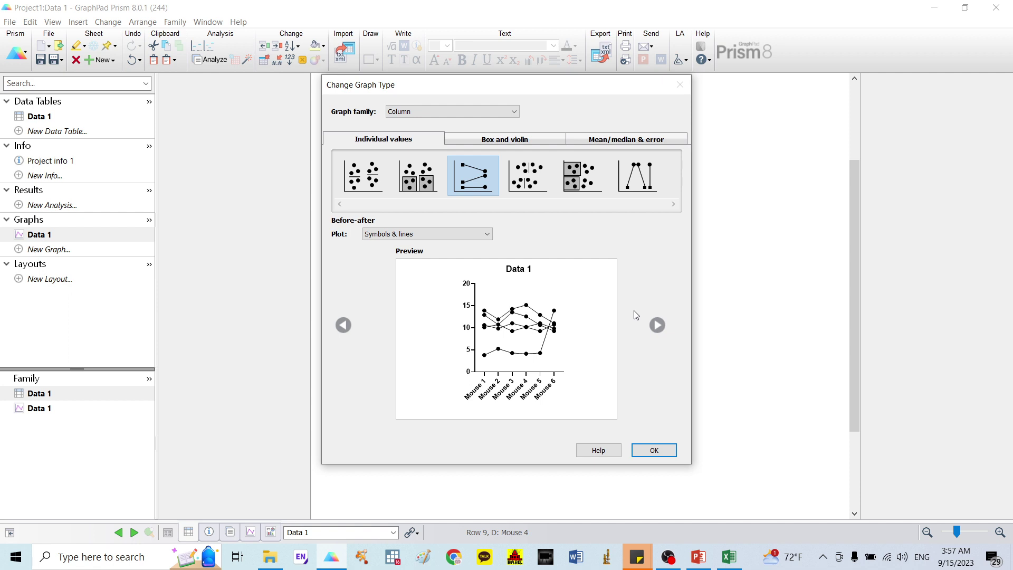
click(658, 452)
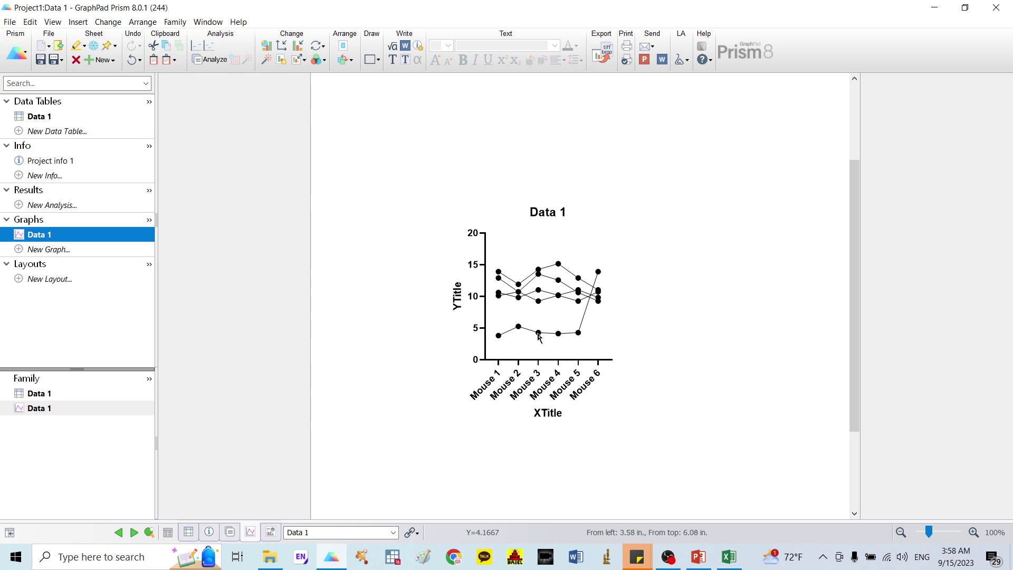
click(267, 47)
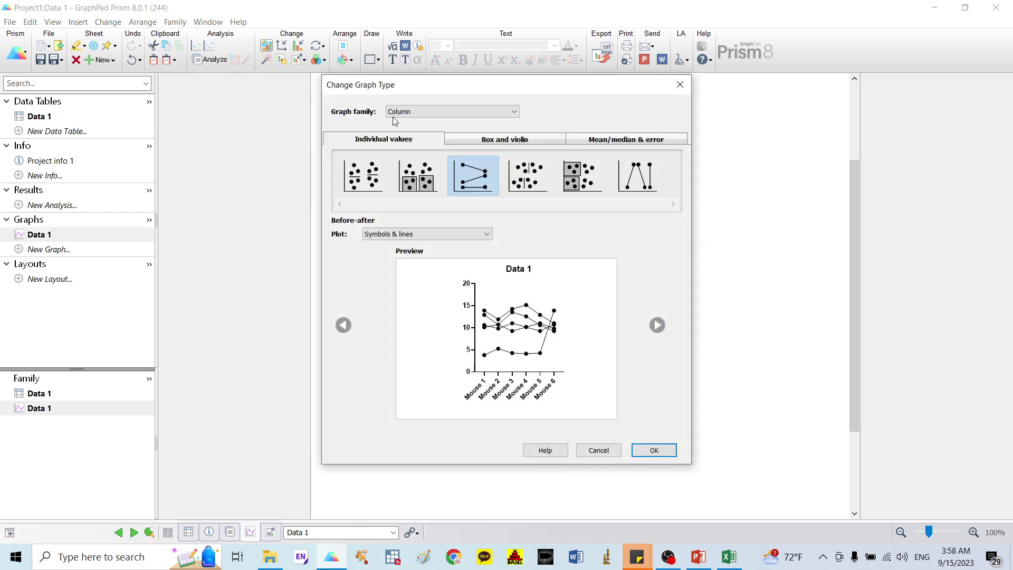
click(426, 115)
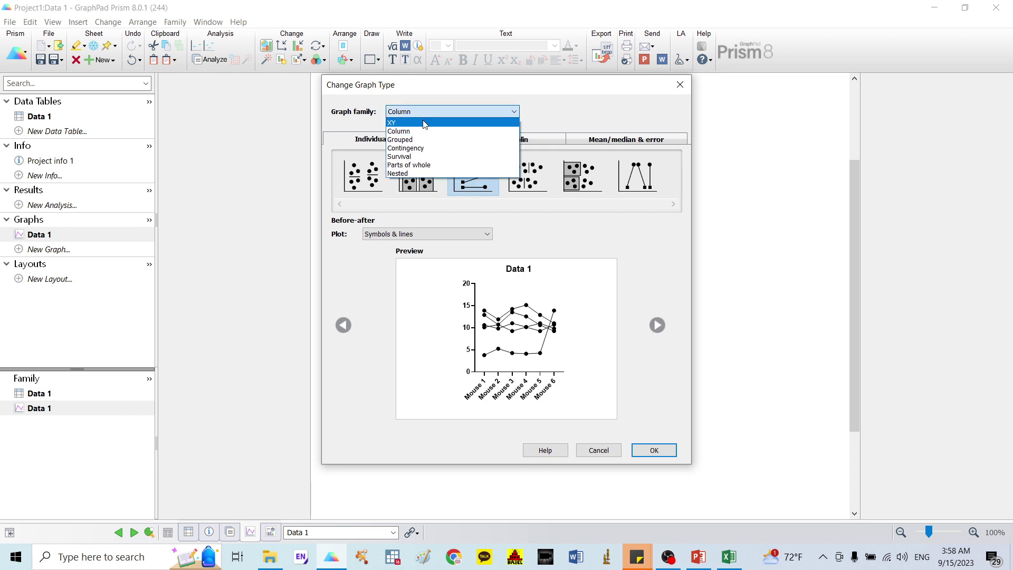
click(420, 144)
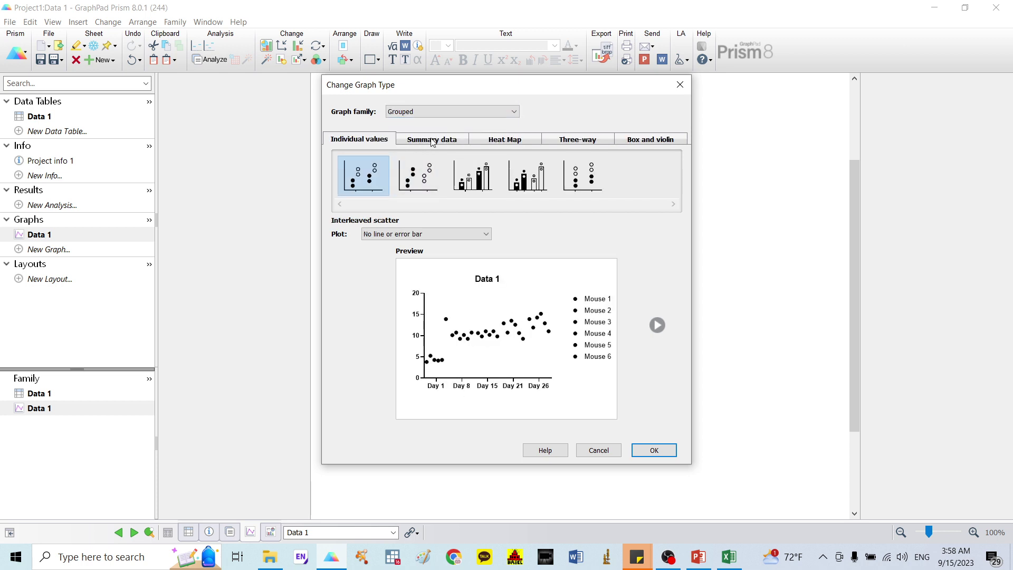
click(431, 140)
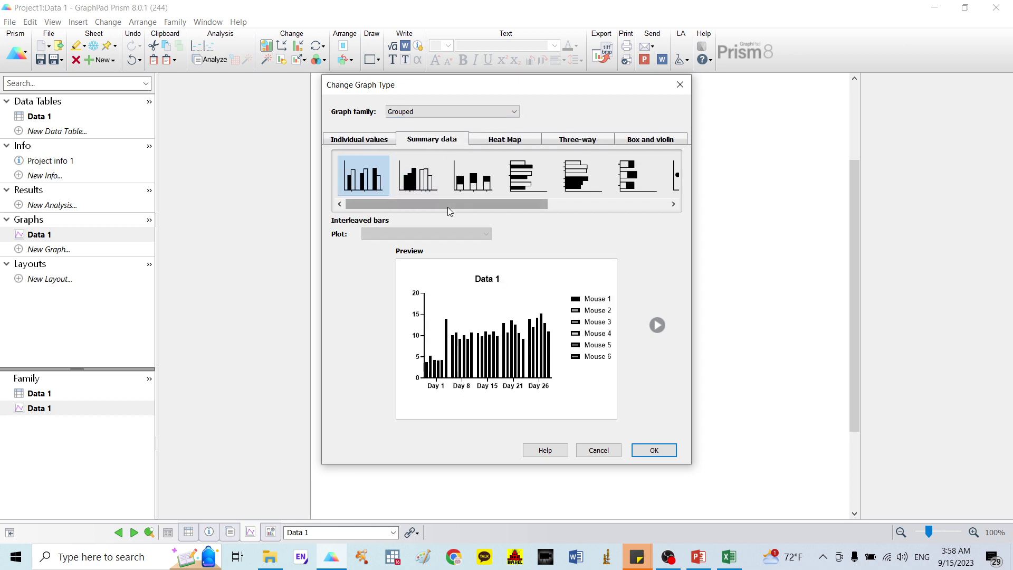
drag(447, 206, 600, 213)
click(655, 190)
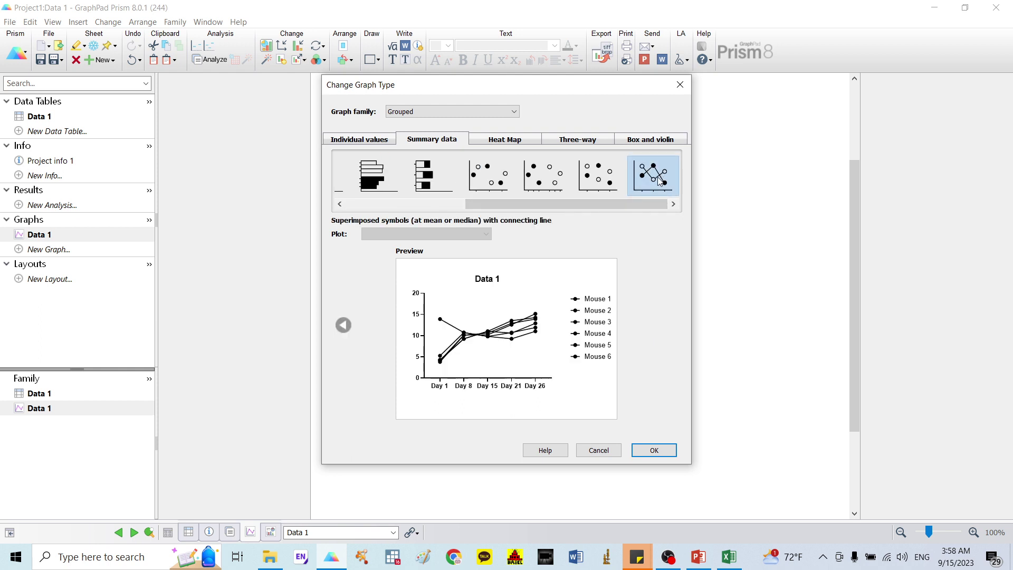
click(654, 450)
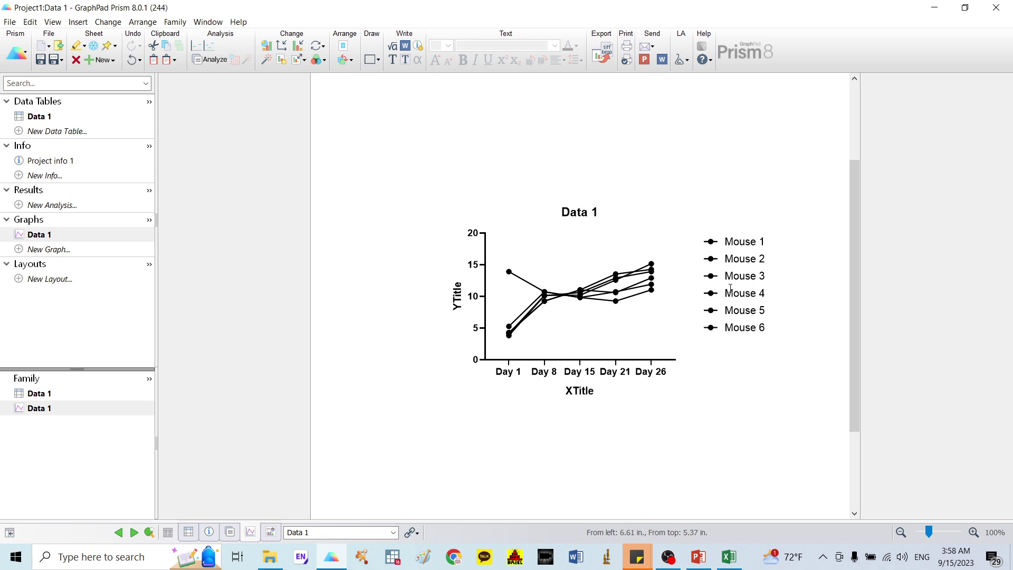
Step: Title the Y axis 'Boby weight (gram)', clear the XTitle label and delete the Data 1 title
double_click(456, 305)
text(b)
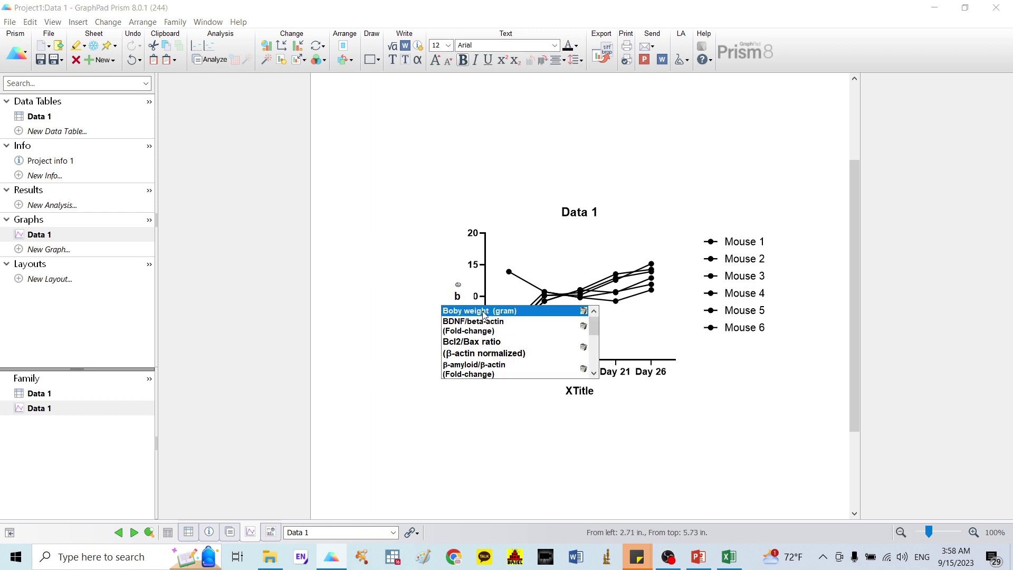
click(484, 311)
click(511, 254)
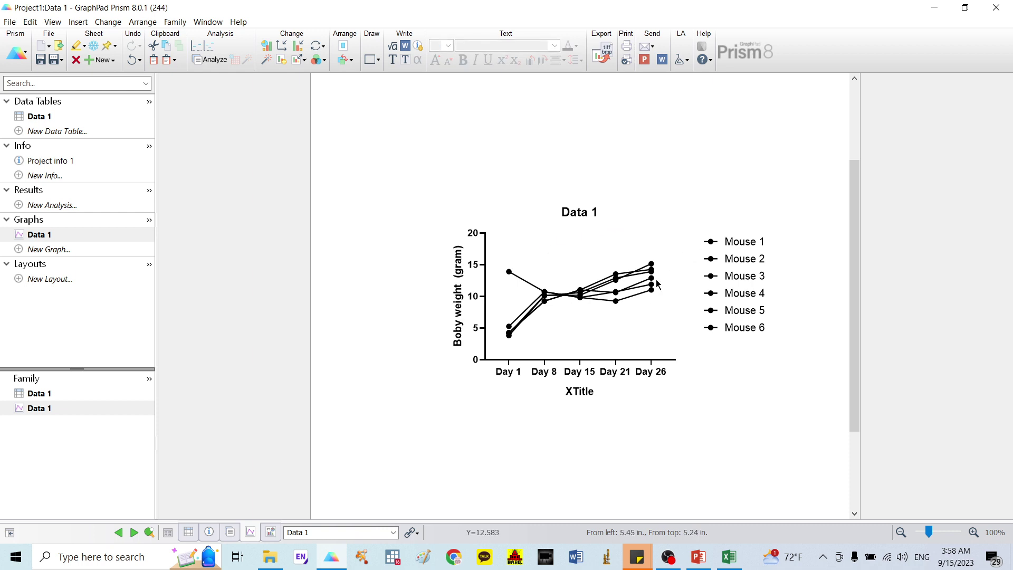
double_click(582, 391)
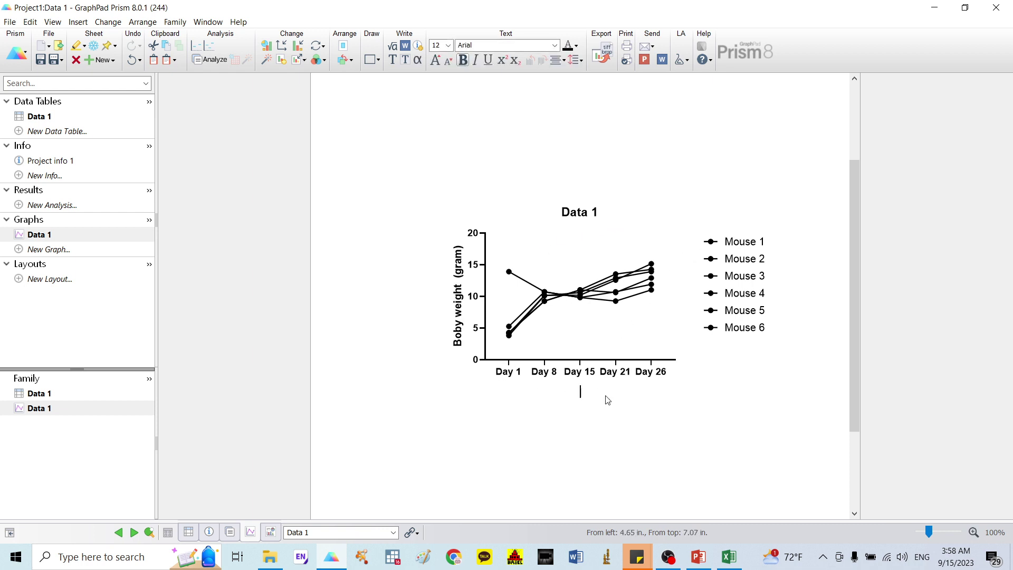
double_click(581, 211)
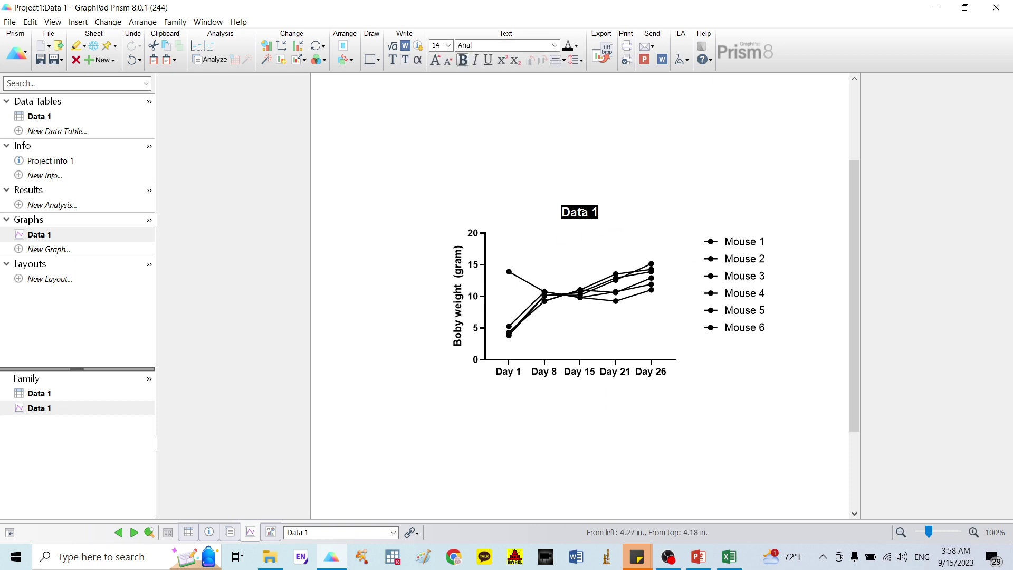
key(Delete)
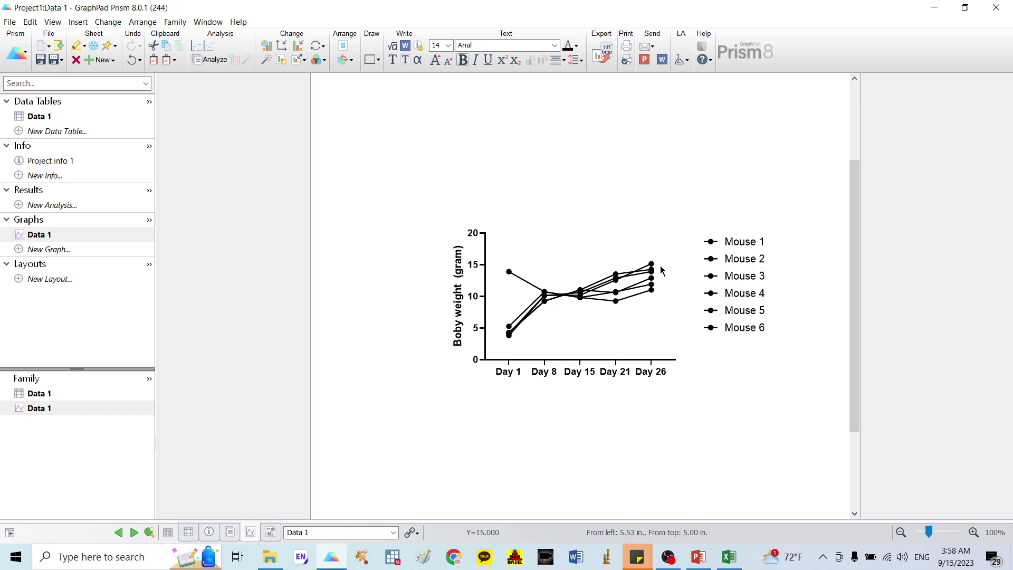
click(484, 288)
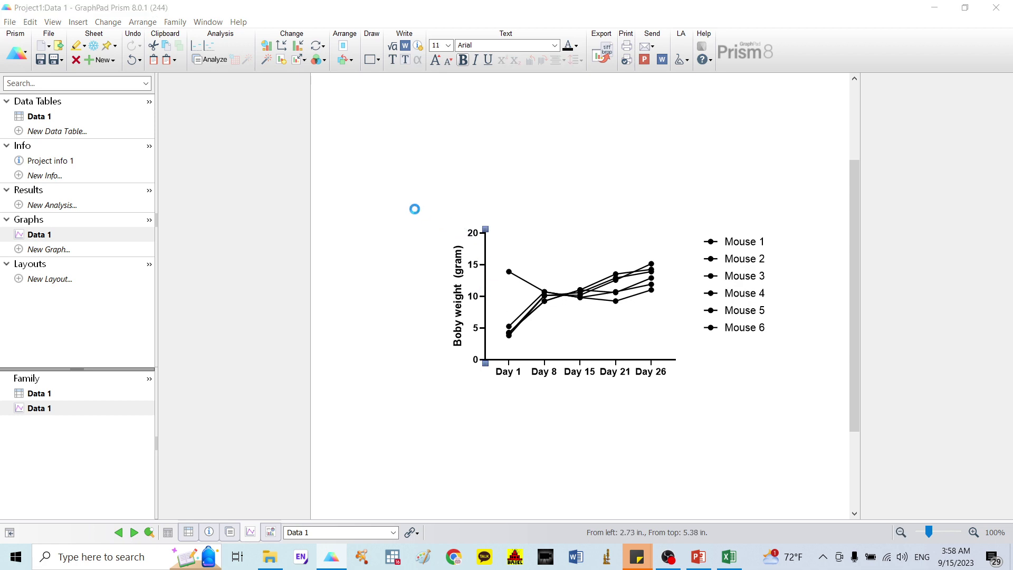
Step: Set Thickness of axes to 1/4 pt on the Frame and Origin tab
click(339, 118)
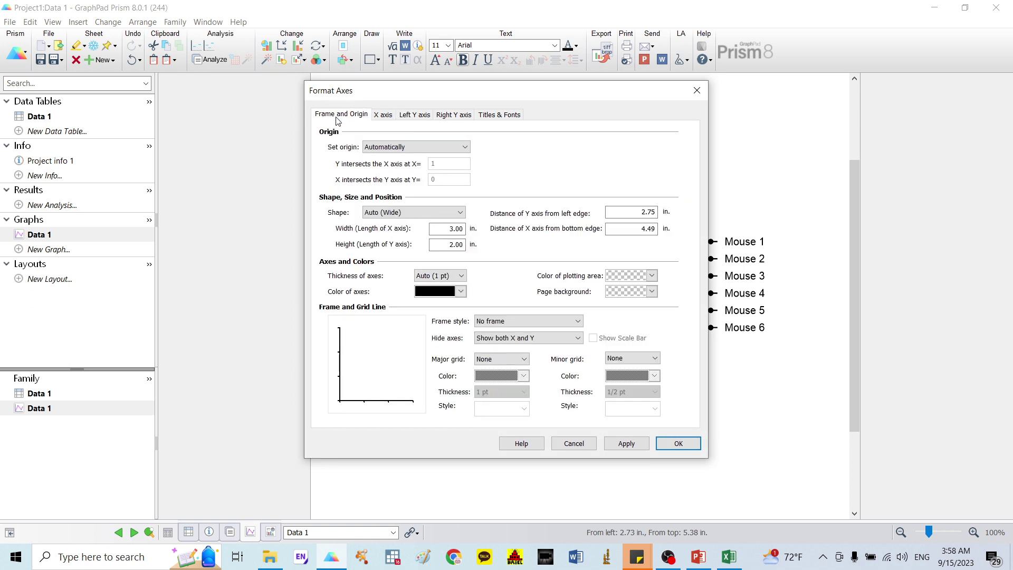
click(440, 275)
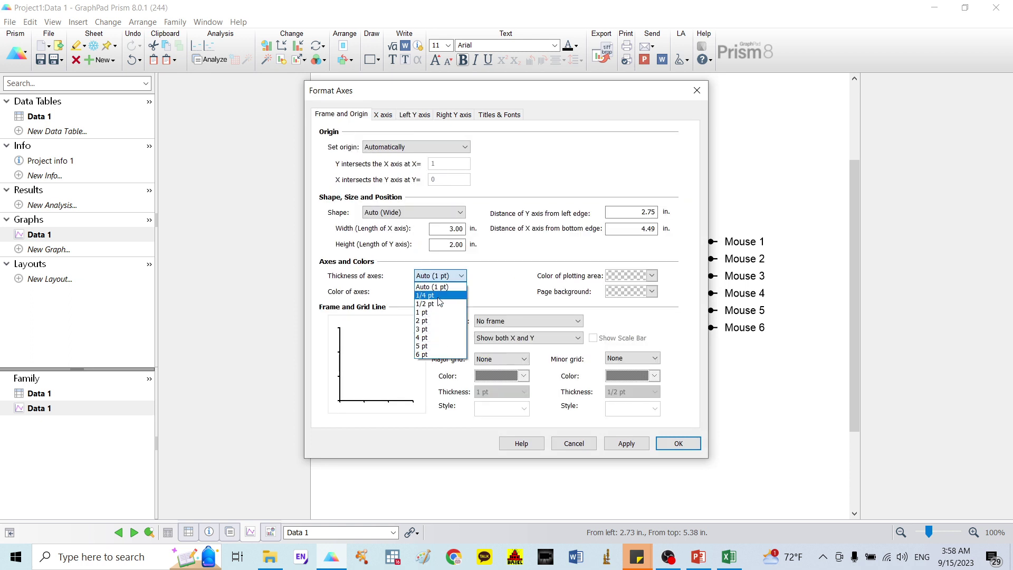
click(437, 287)
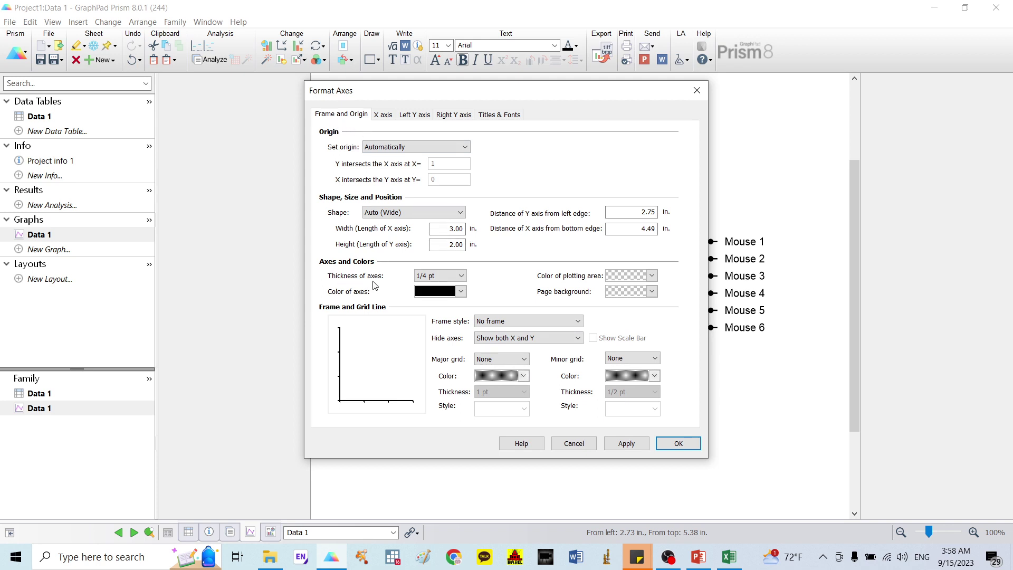
click(685, 442)
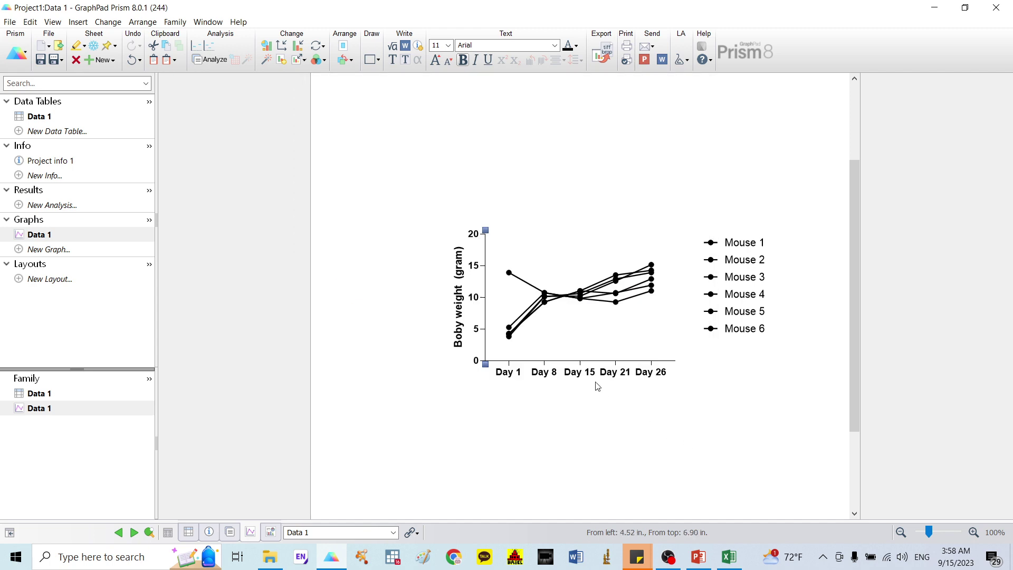
Step: Give Mouse 1 dark green filled triangle symbols
click(716, 246)
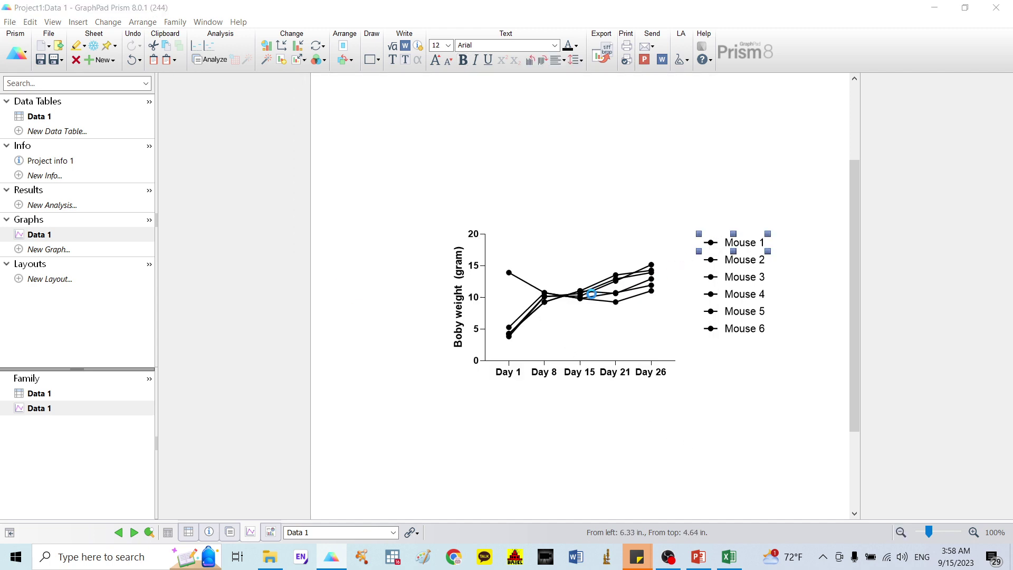
double_click(592, 299)
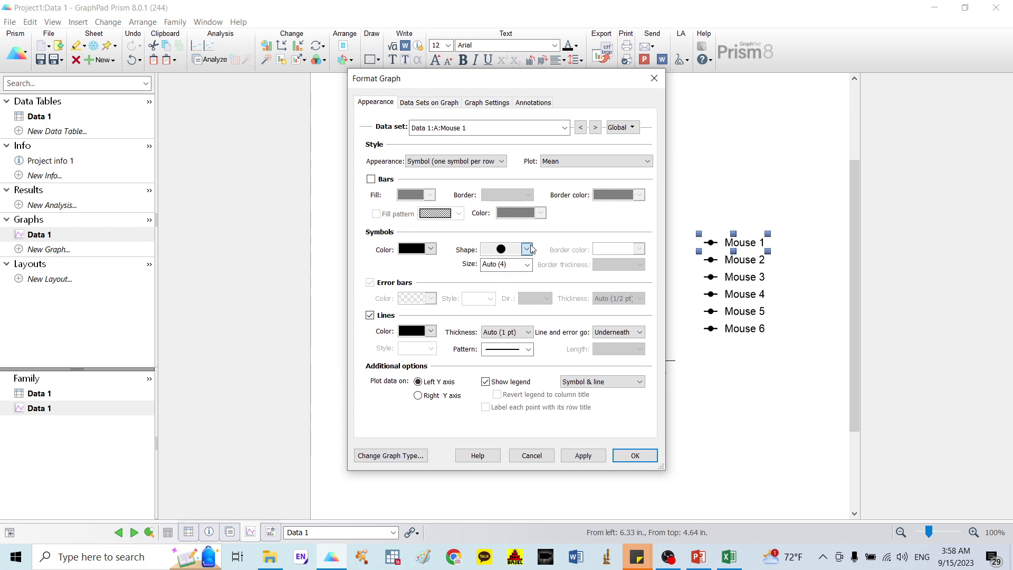
click(526, 249)
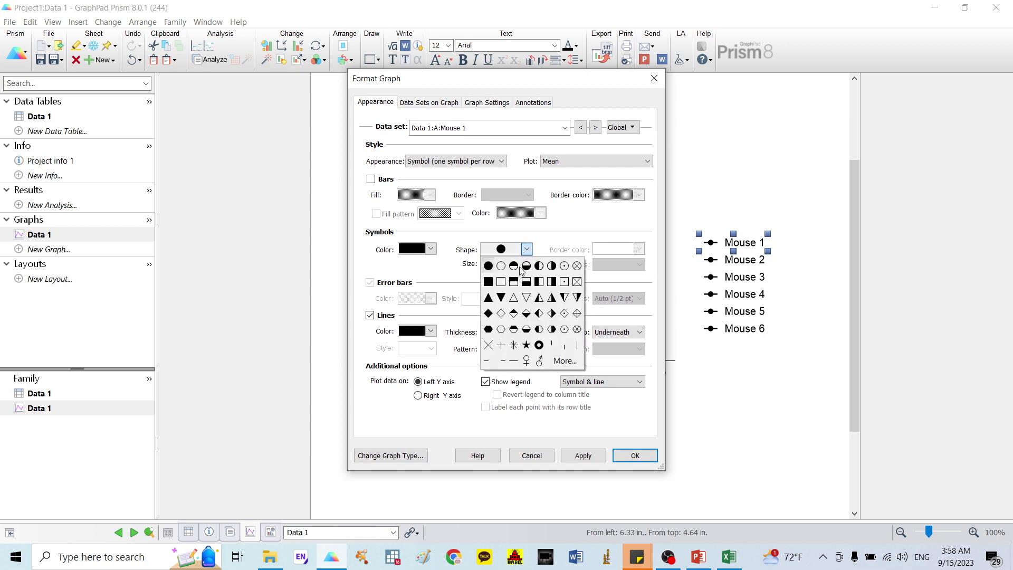
click(488, 298)
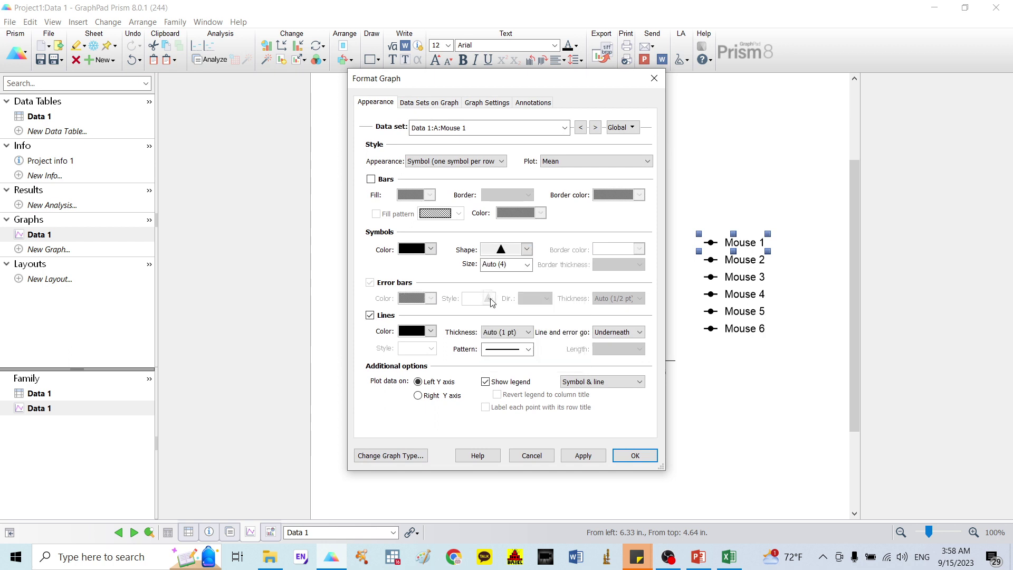
click(430, 249)
click(528, 342)
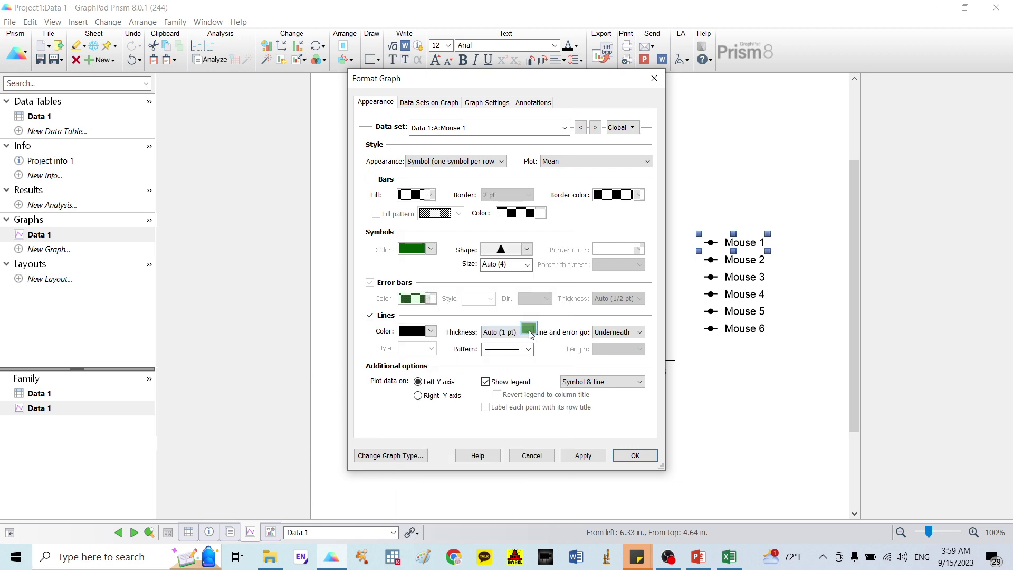
click(635, 455)
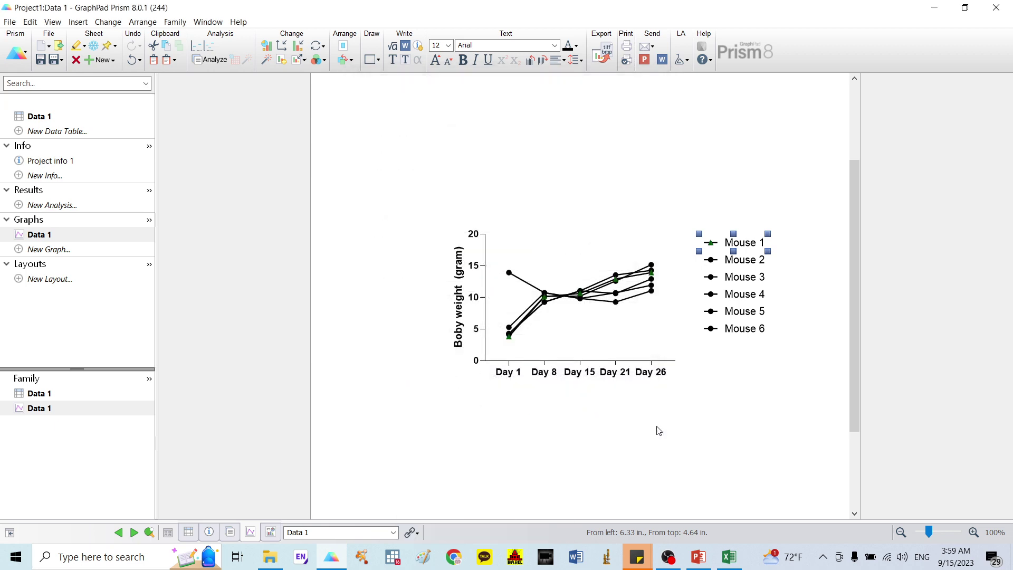
Step: Give Mouse 2 crimson down-pointing triangle symbols
double_click(711, 260)
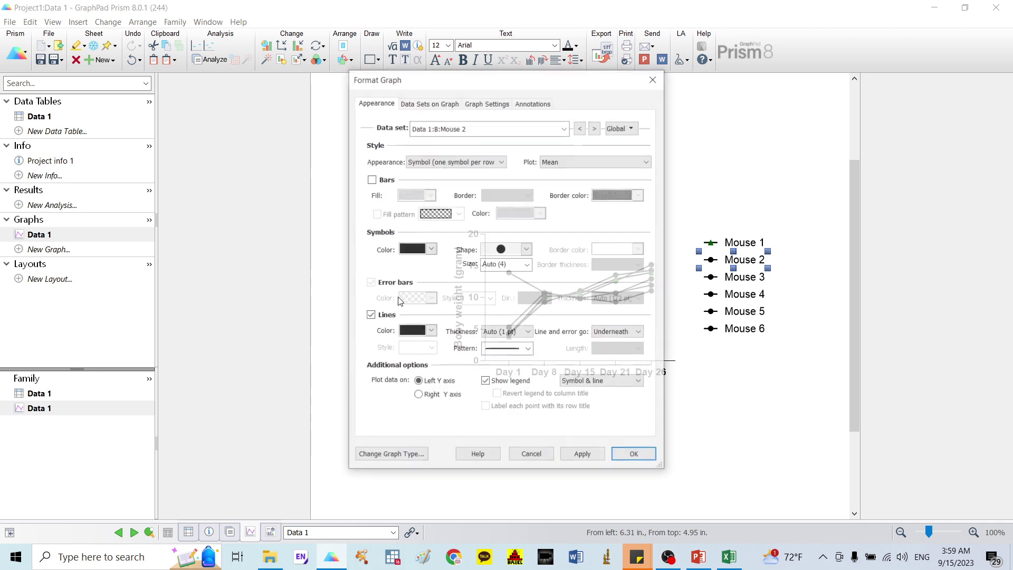
click(528, 249)
click(513, 299)
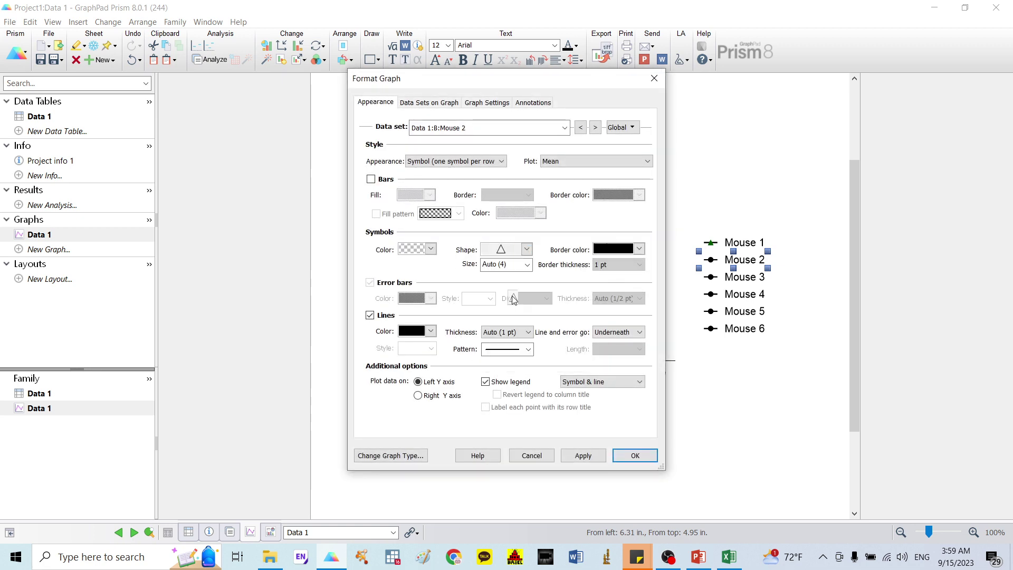
click(429, 249)
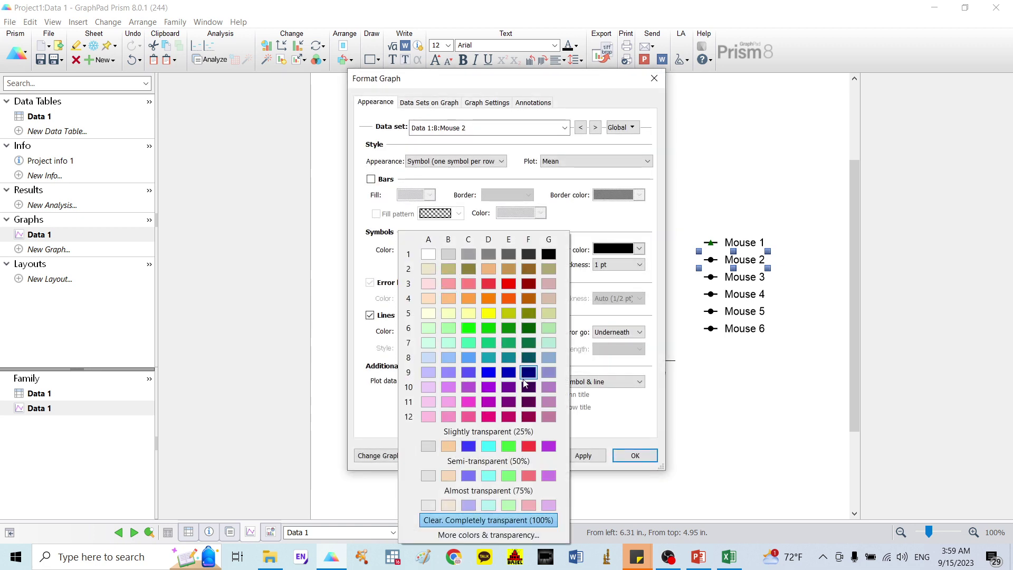
click(488, 416)
click(635, 455)
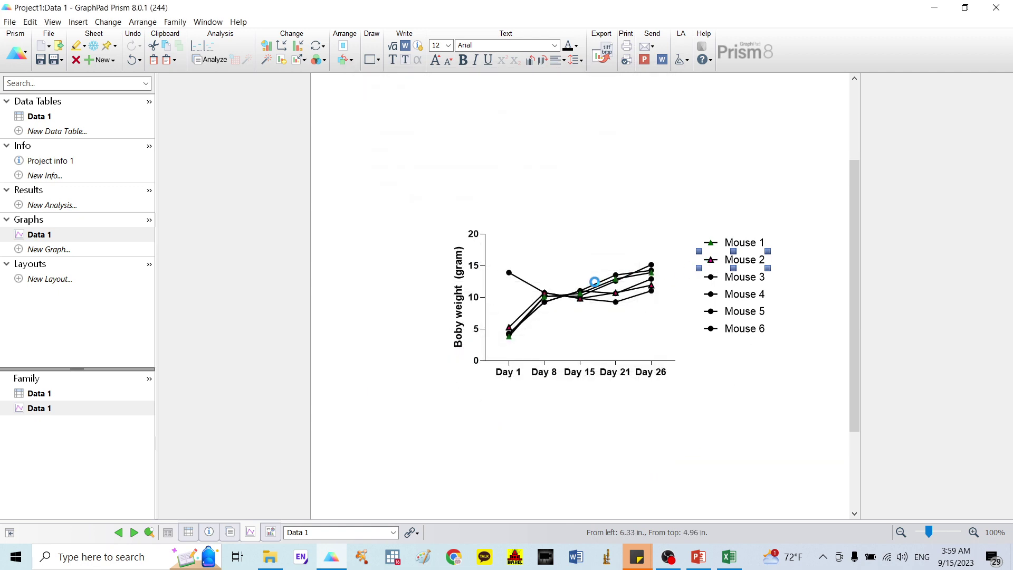
double_click(563, 282)
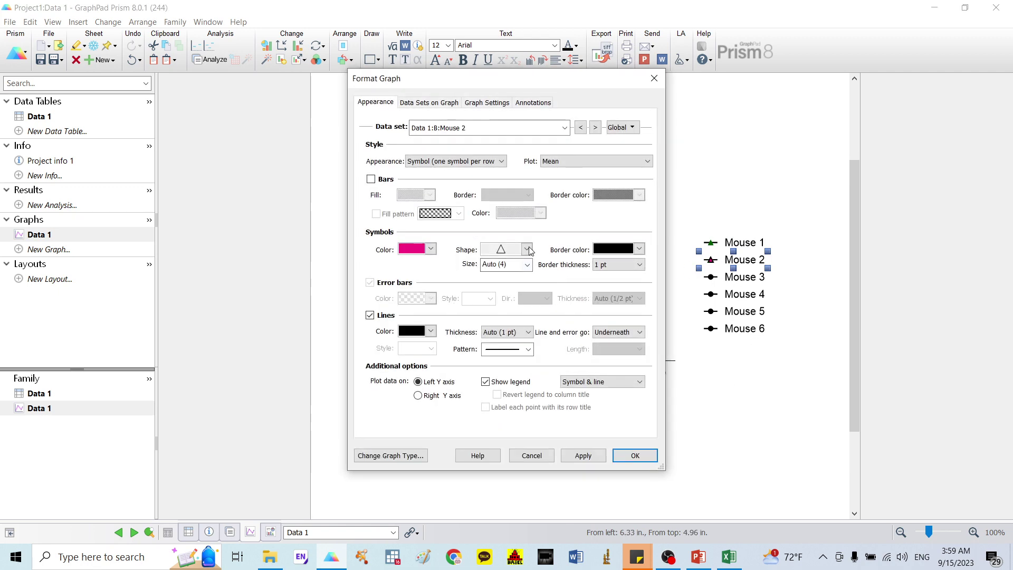
click(527, 249)
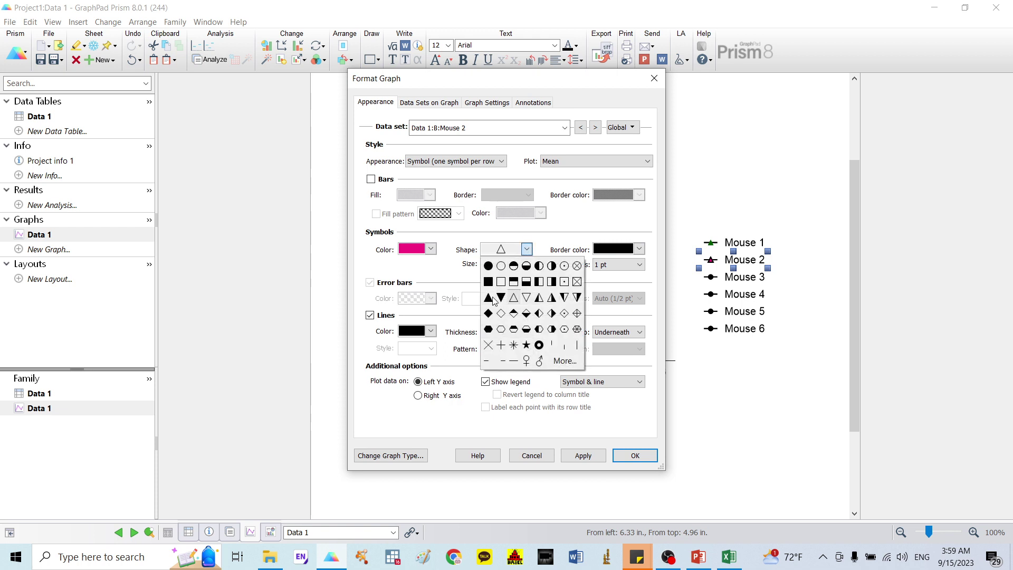
click(492, 299)
click(522, 254)
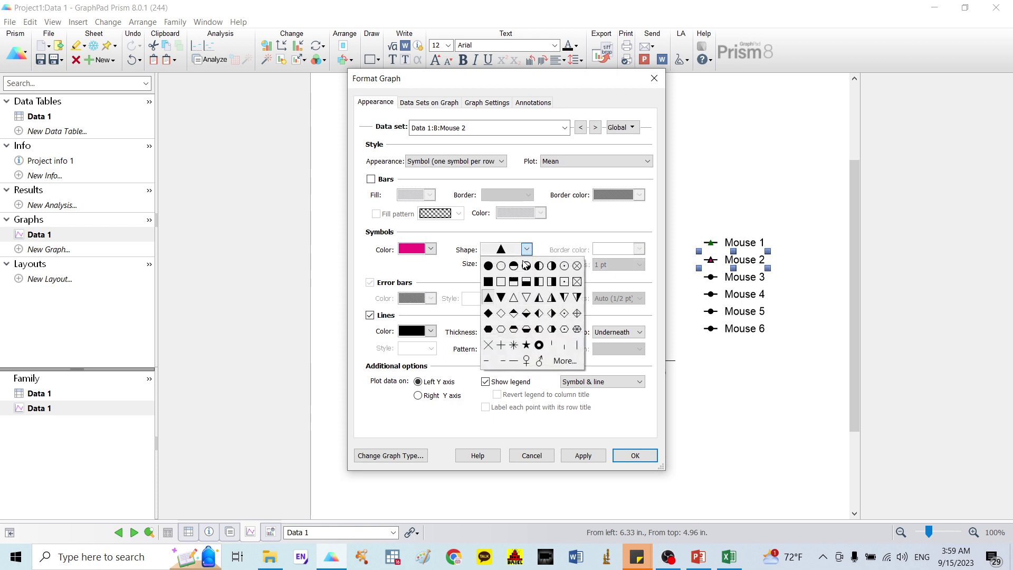
click(500, 298)
click(626, 463)
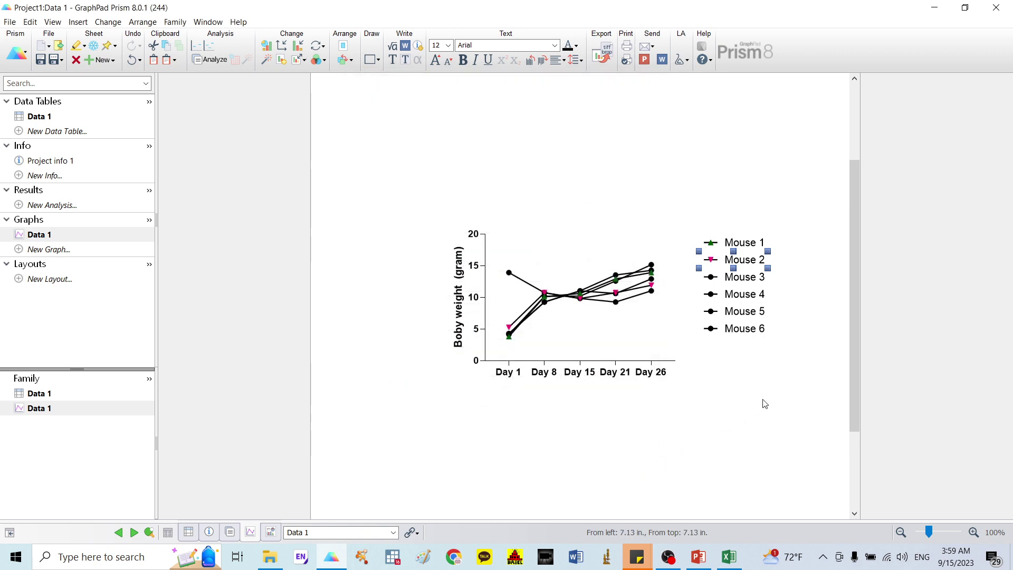
click(719, 364)
Step: Make Mouse 3 symbols open circles
double_click(714, 279)
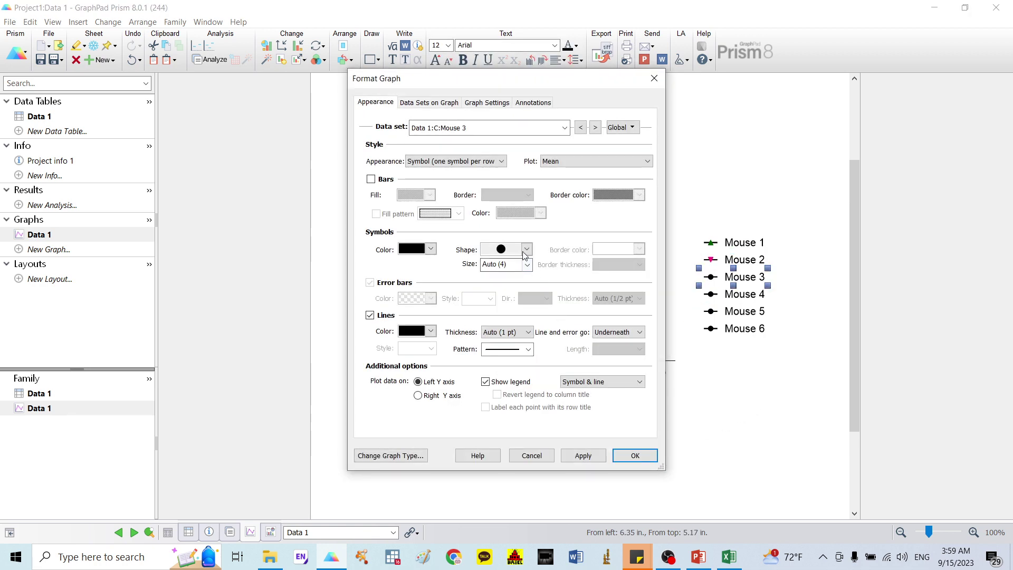
click(527, 249)
click(500, 264)
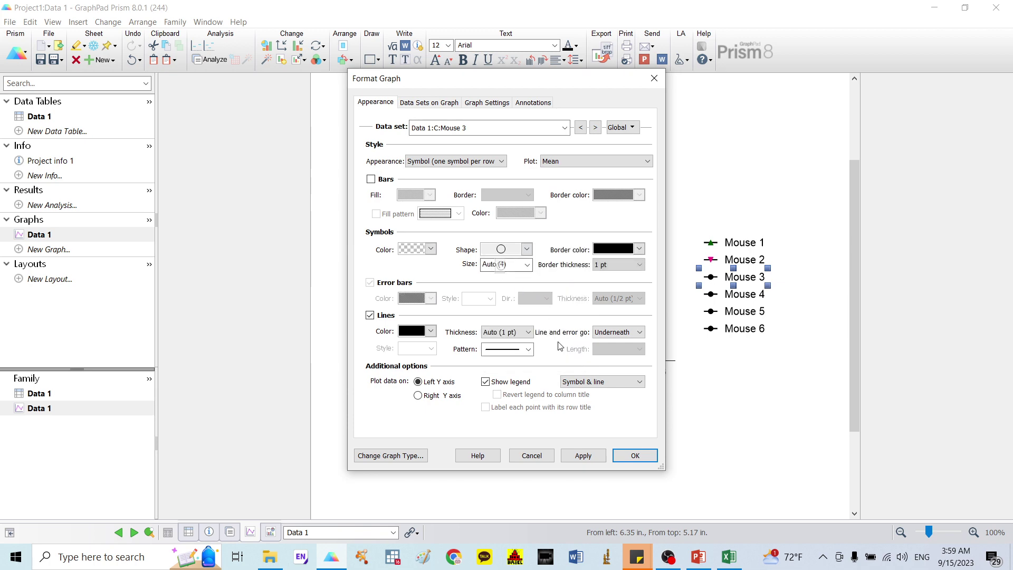
click(636, 457)
Step: Give Mouse 4 blue filled square symbols
double_click(713, 297)
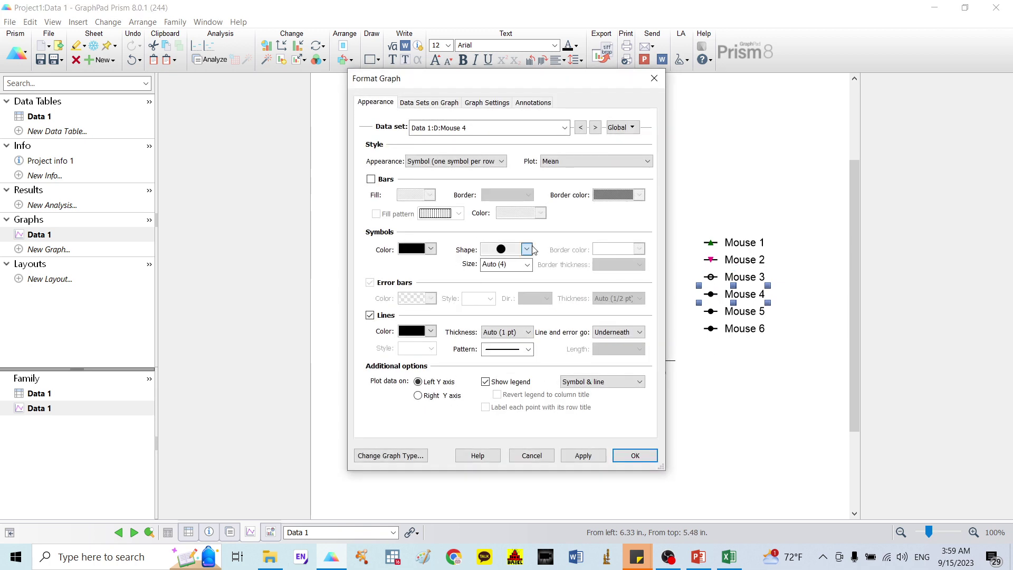
click(527, 249)
click(500, 282)
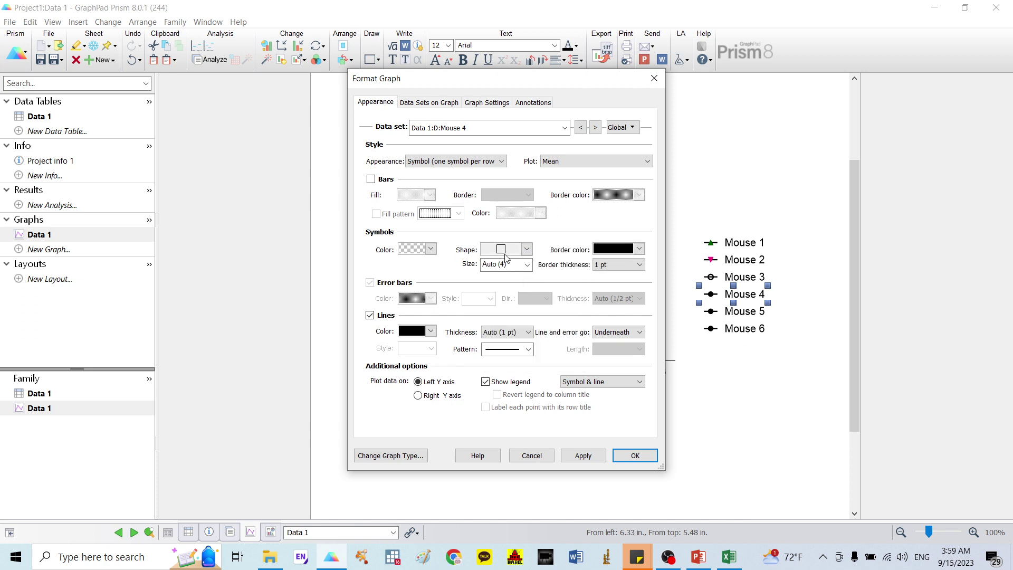
click(527, 249)
click(488, 281)
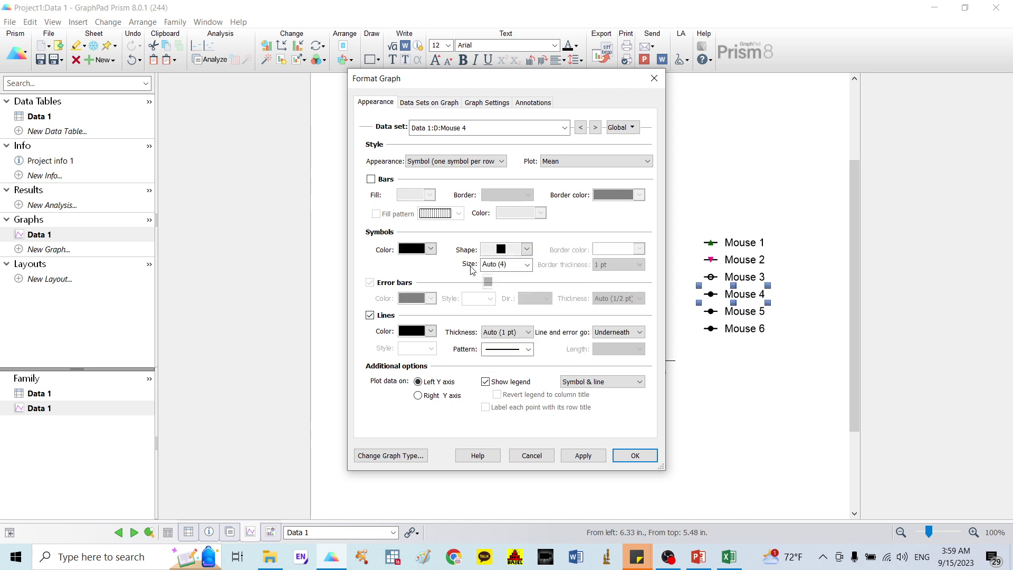
click(431, 249)
click(506, 376)
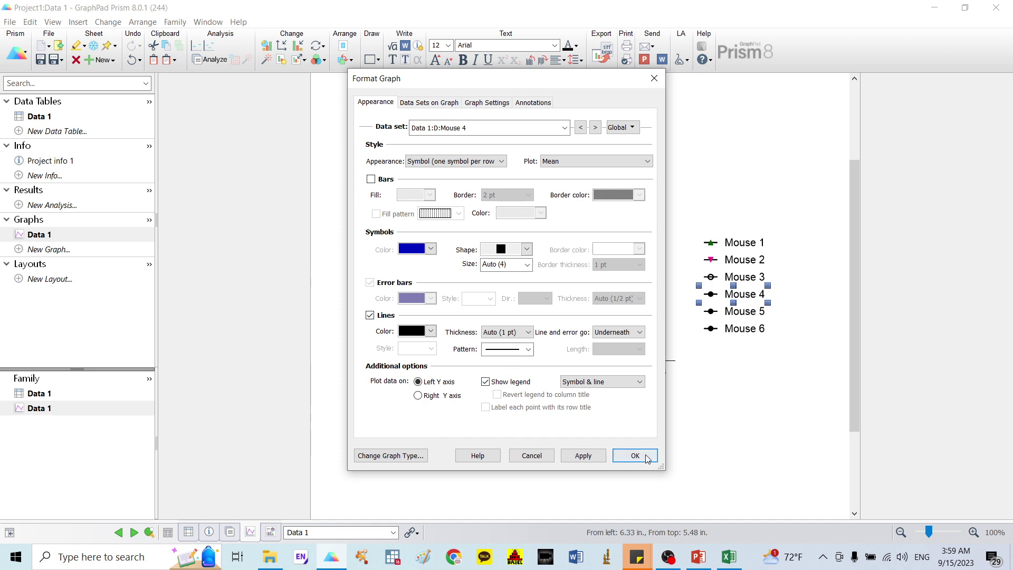
click(646, 456)
Step: Make Mouse 5 symbols open diamonds
double_click(712, 315)
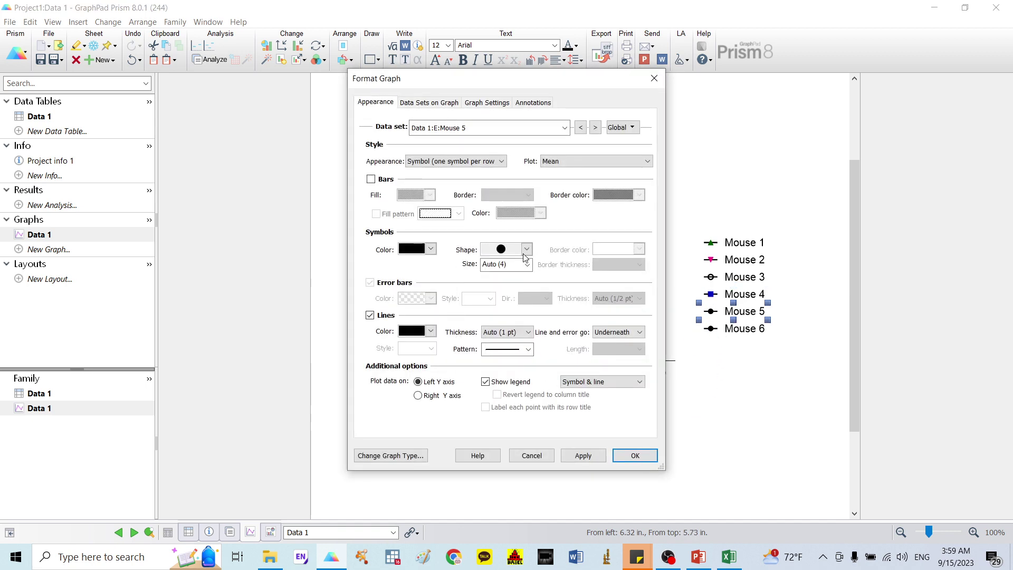
click(526, 249)
click(502, 320)
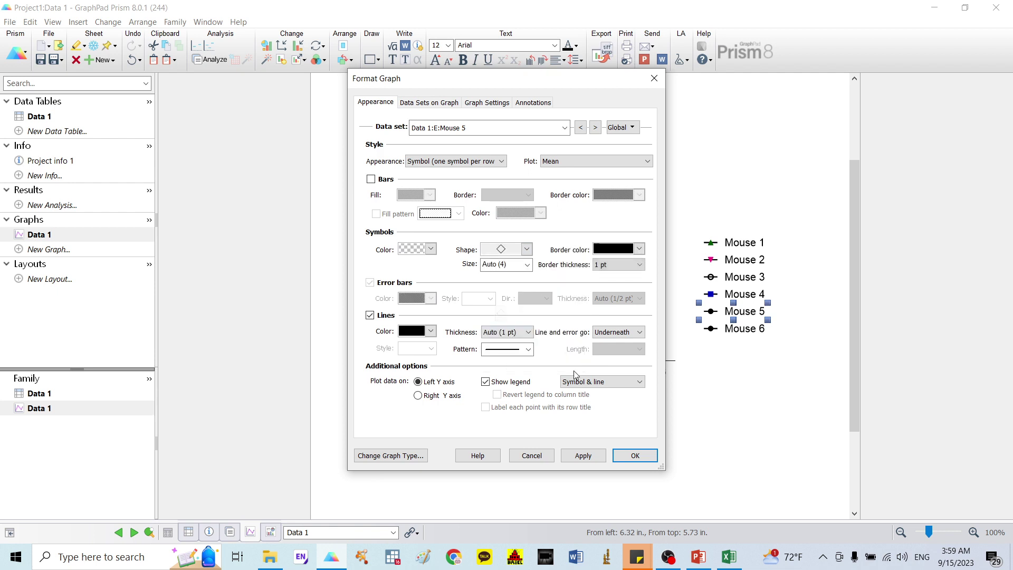
click(635, 455)
click(767, 428)
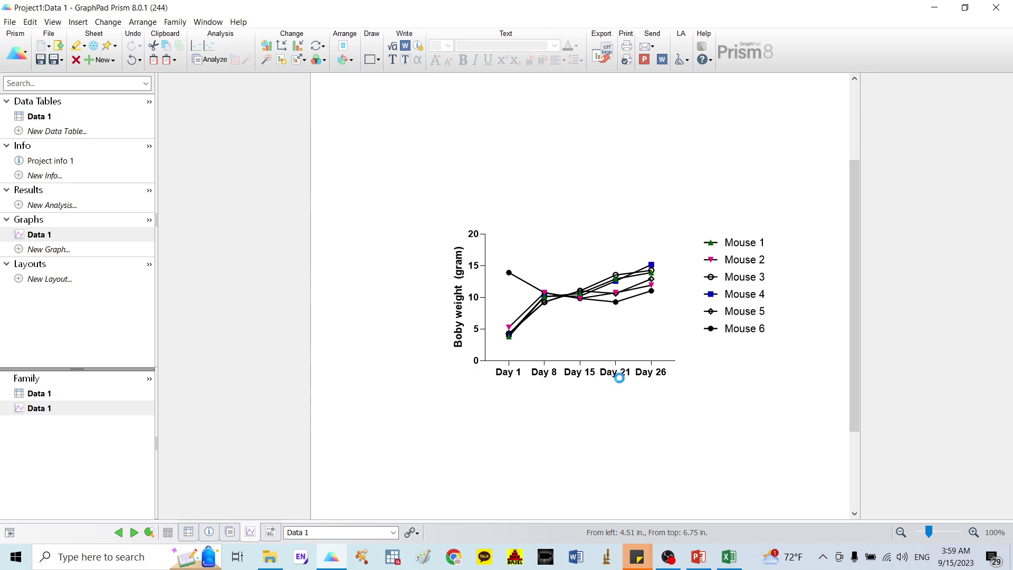
Step: Set the X-axis day labels to 'Below, angled' and dismiss a mail notification
click(654, 79)
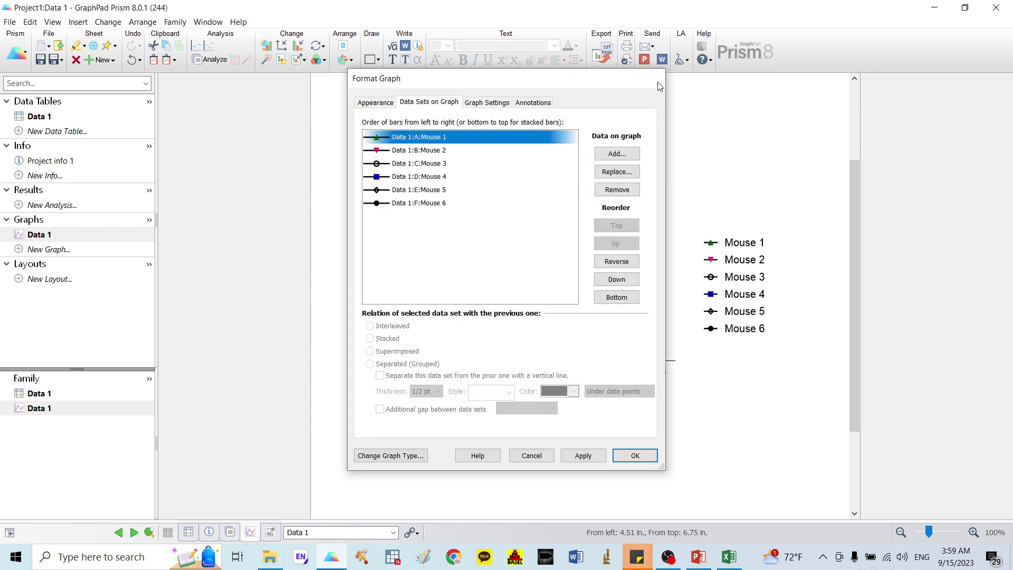
double_click(579, 367)
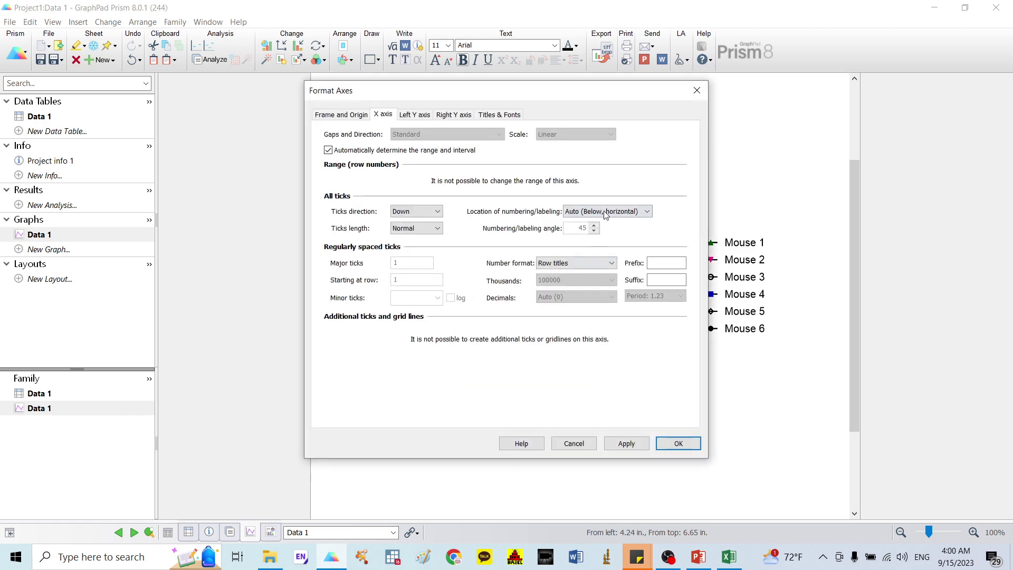
click(606, 211)
click(589, 274)
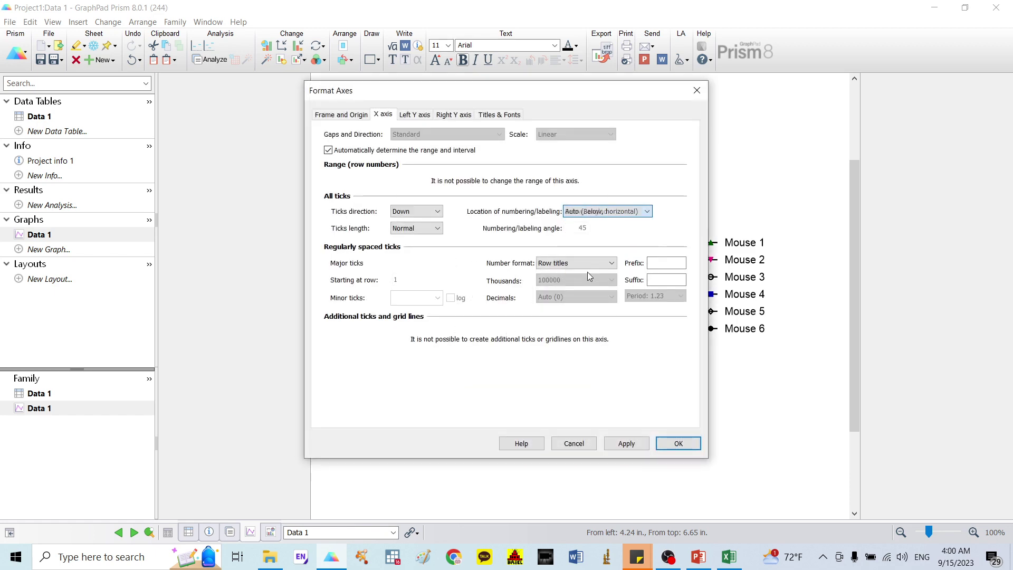
click(674, 442)
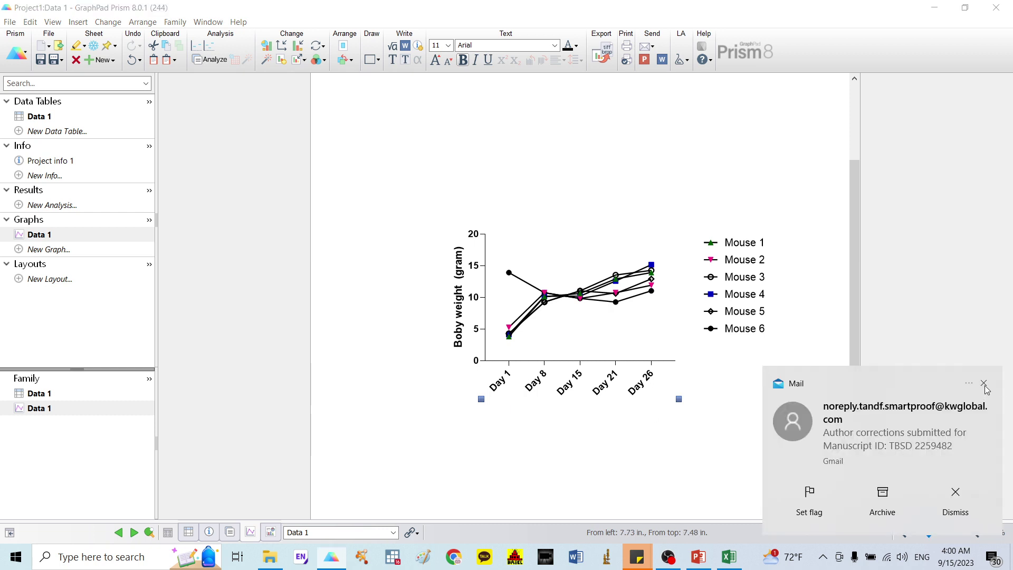
click(983, 383)
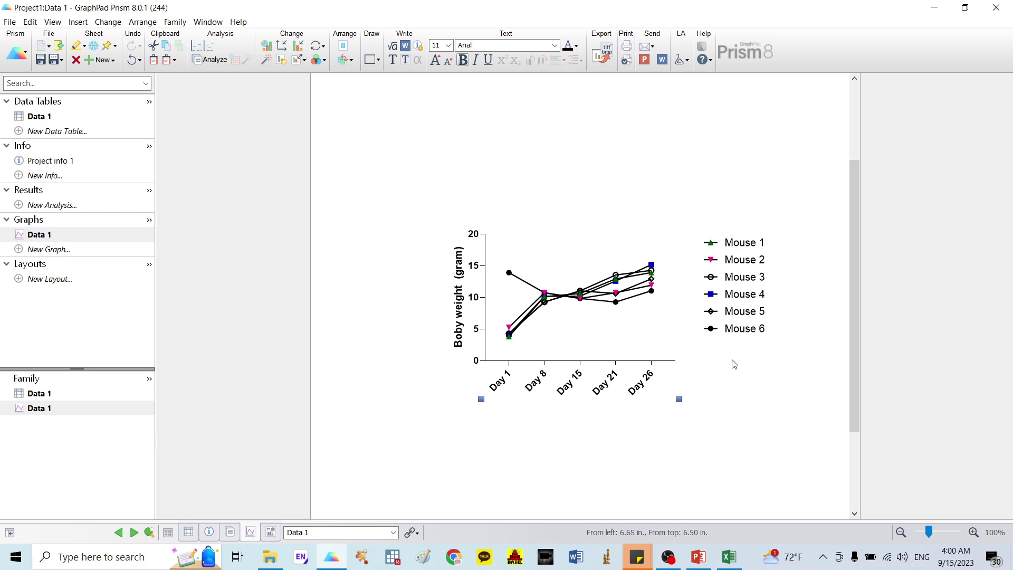
click(698, 558)
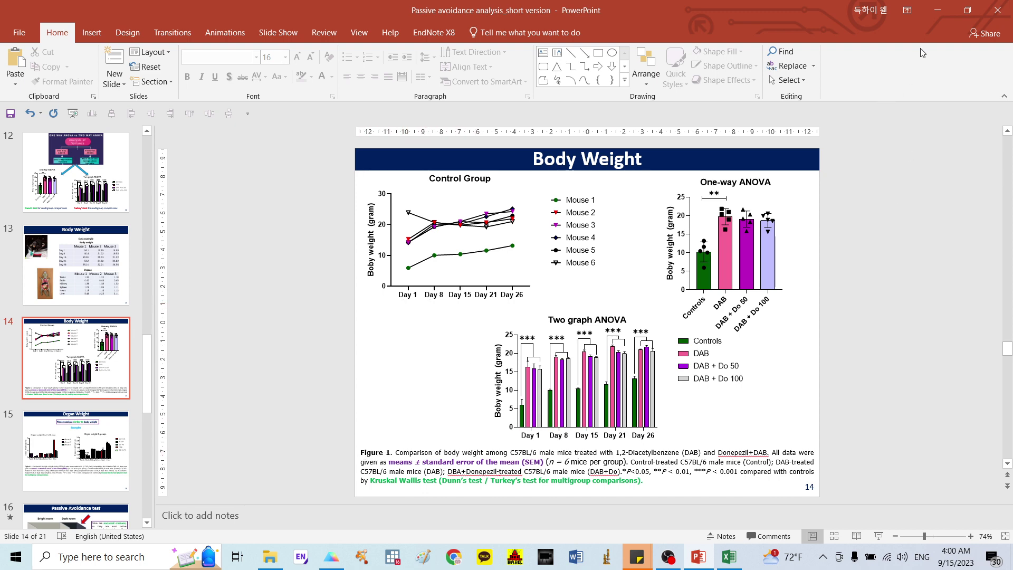
click(936, 11)
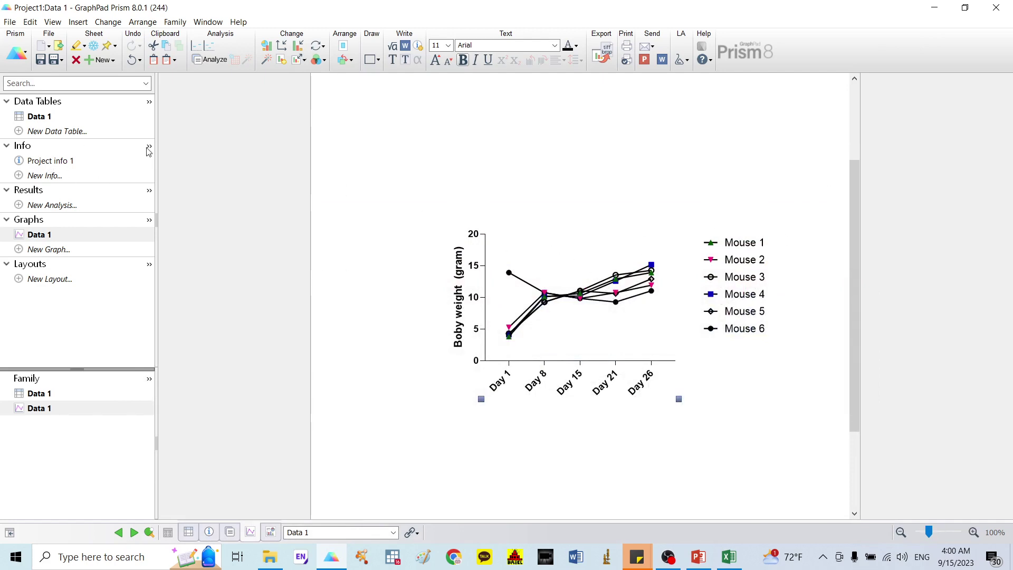
click(697, 557)
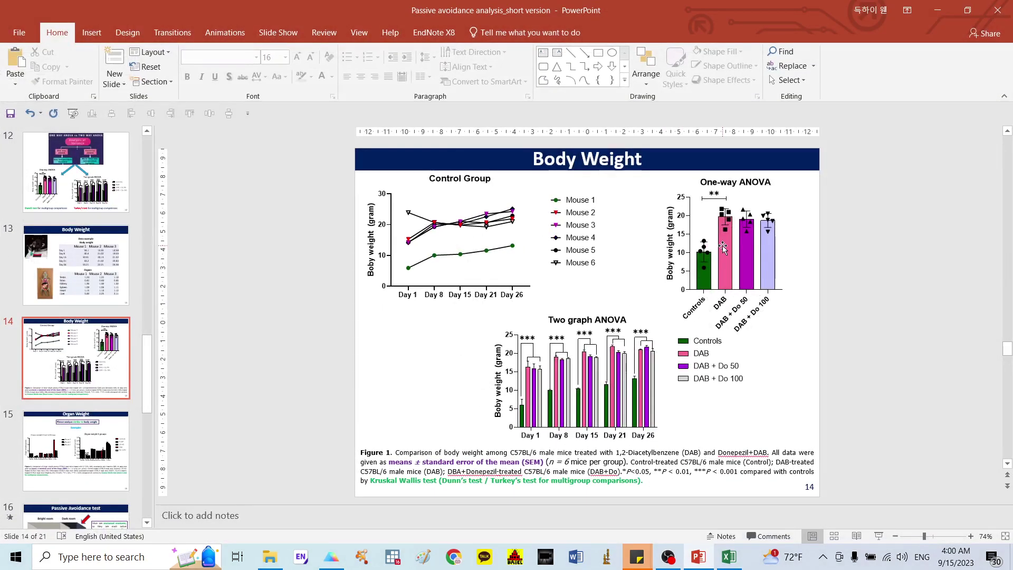
click(936, 11)
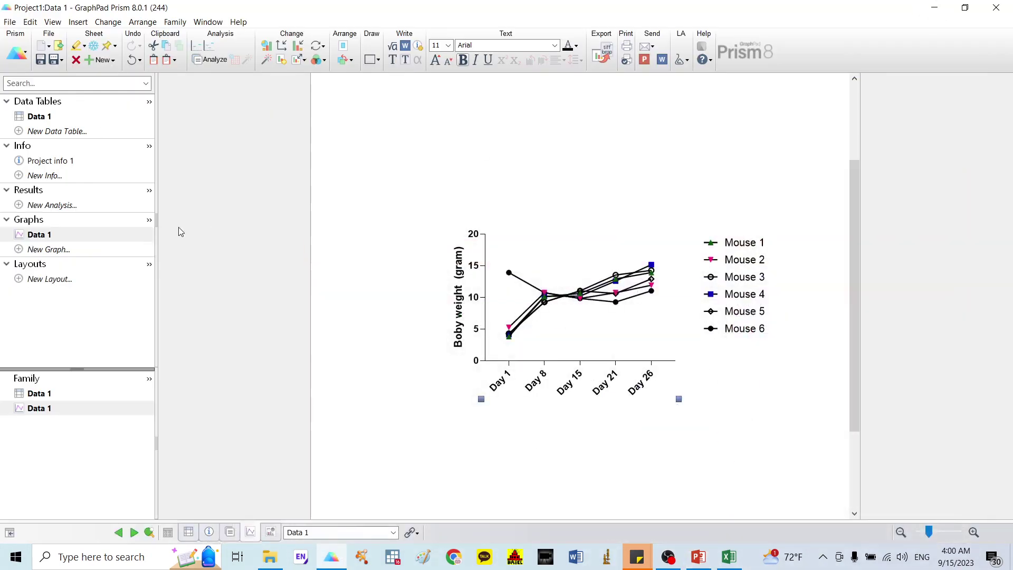
Step: Create a Grouped data table with 6 replicate subcolumns per group
click(63, 137)
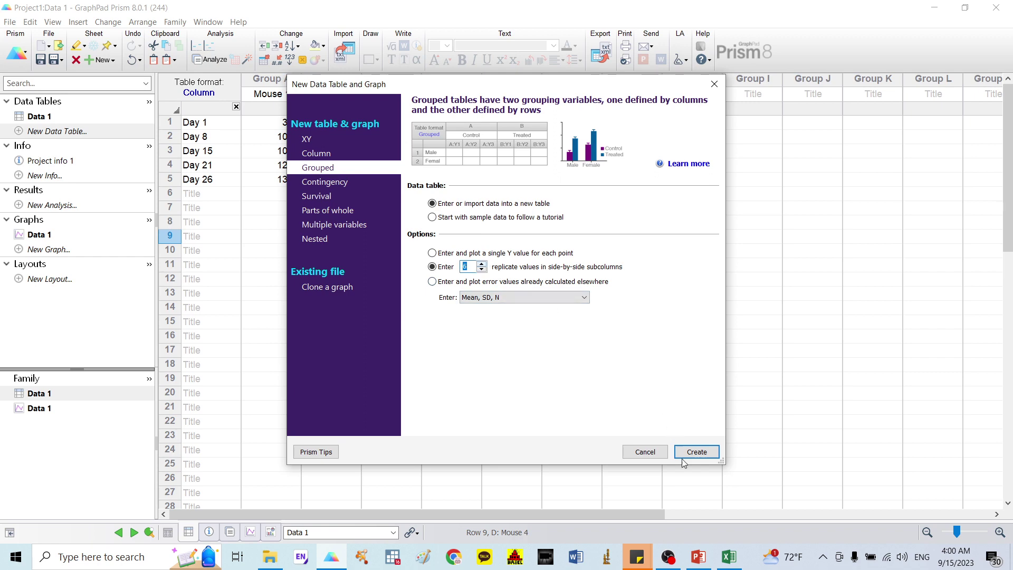
click(696, 452)
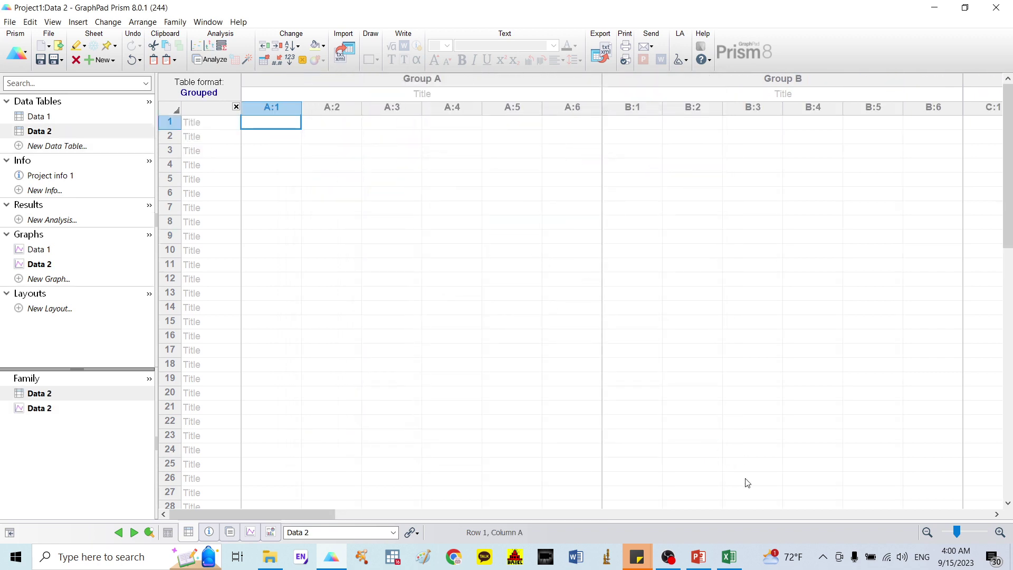
Step: Copy the Day 1–Day 26 body weights for all groups from Excel into the clipboard
click(728, 557)
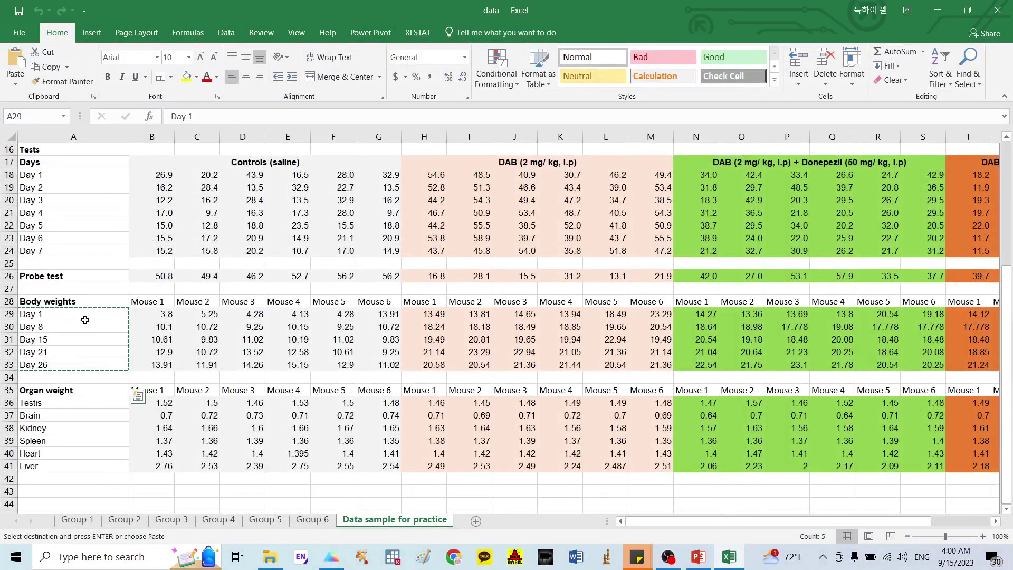
drag(44, 313, 918, 362)
key(ctrl+c)
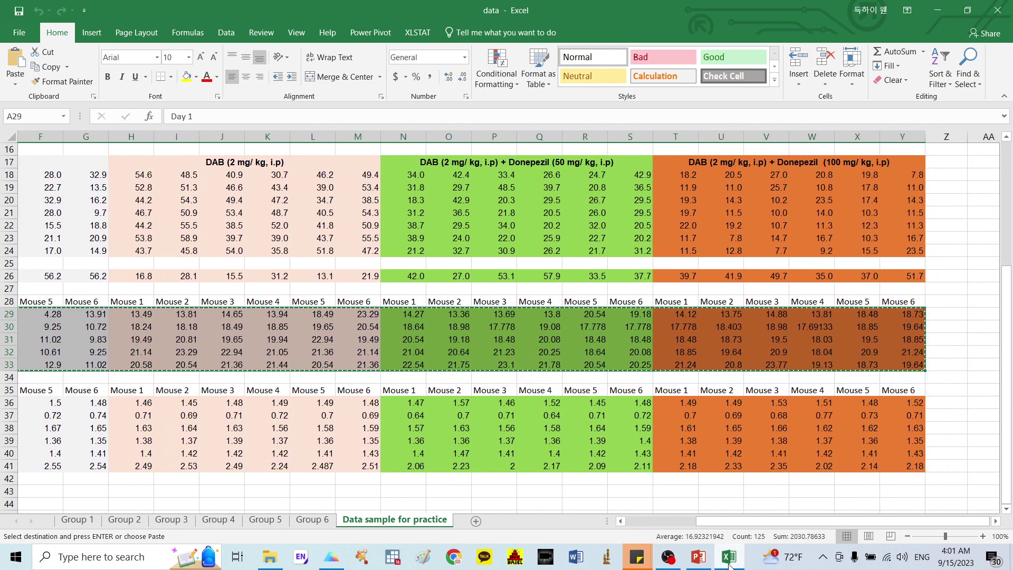
click(737, 558)
click(203, 113)
Step: Paste the body weights into Data 2 and title the first two groups Controls and DAB
click(202, 124)
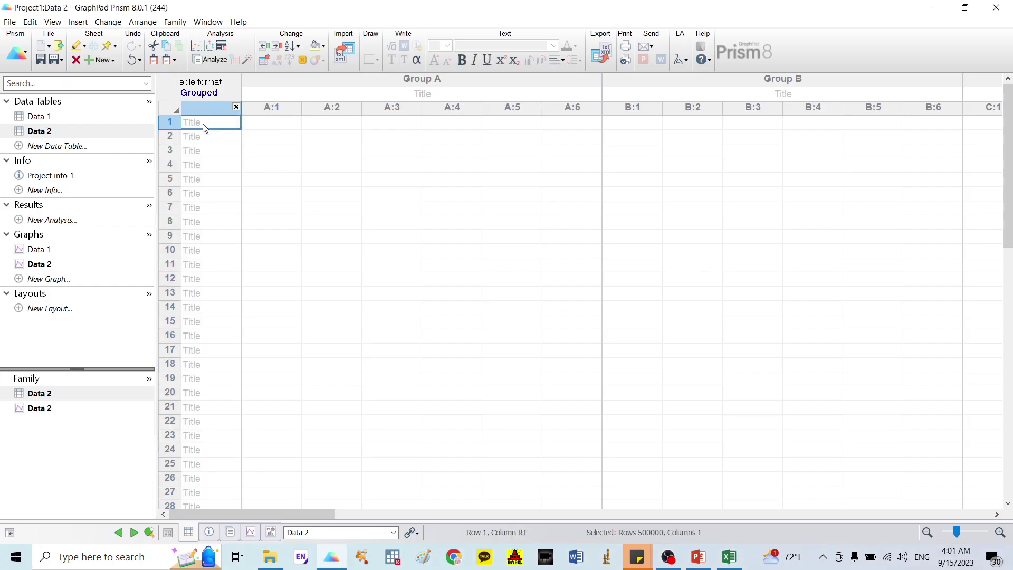
key(ctrl+v)
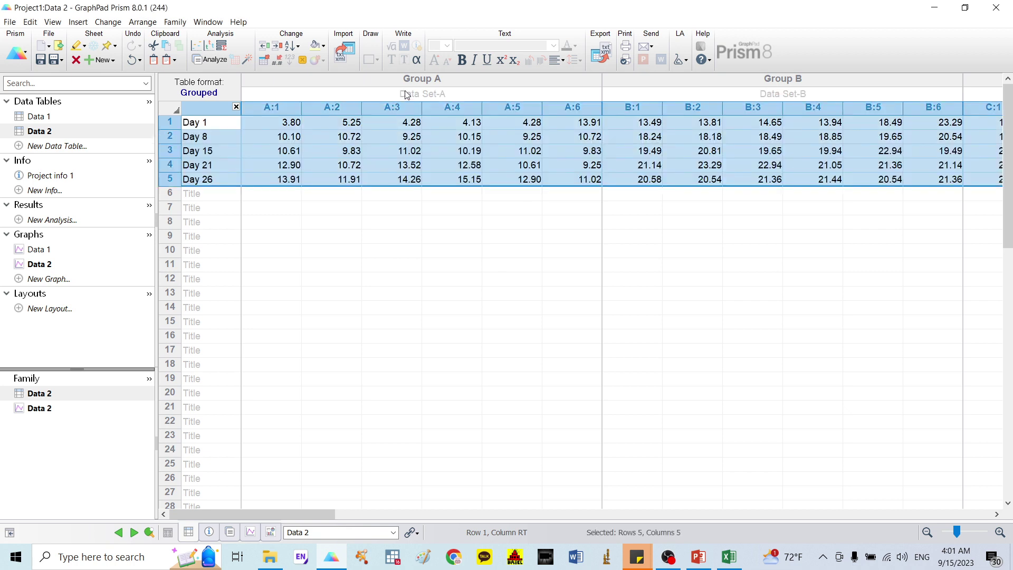
click(415, 92)
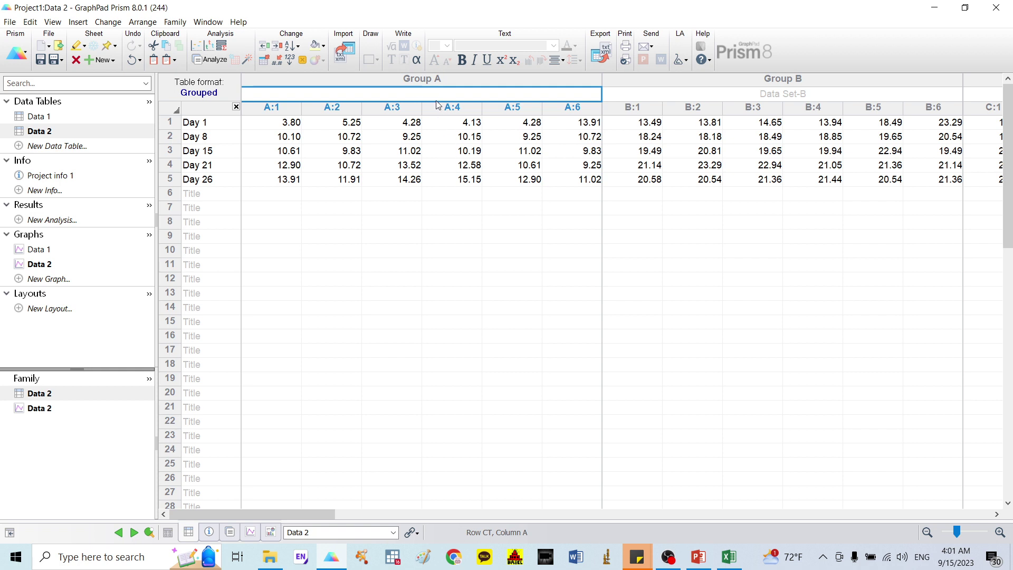
text(C)
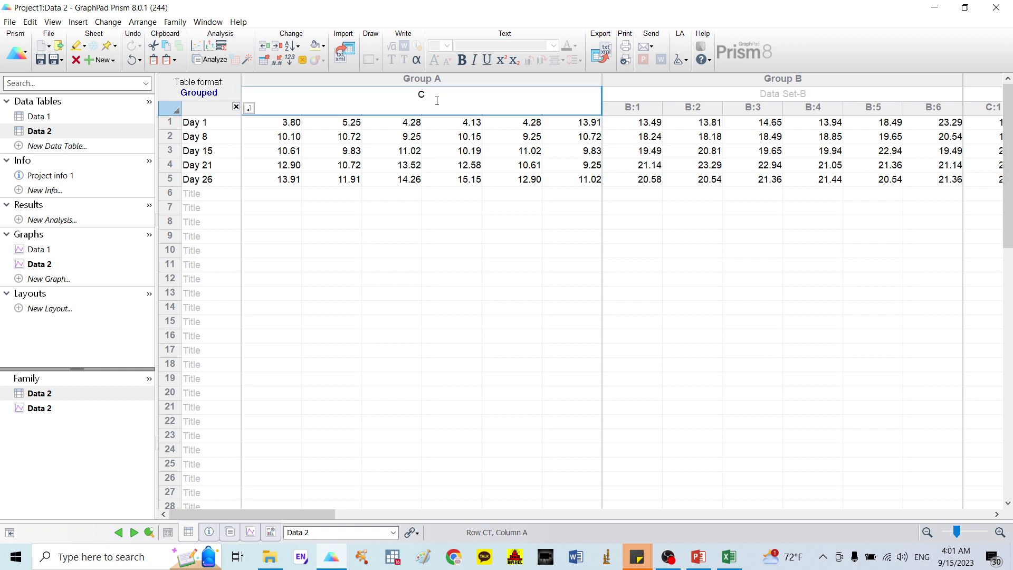
text(ontrols)
click(419, 214)
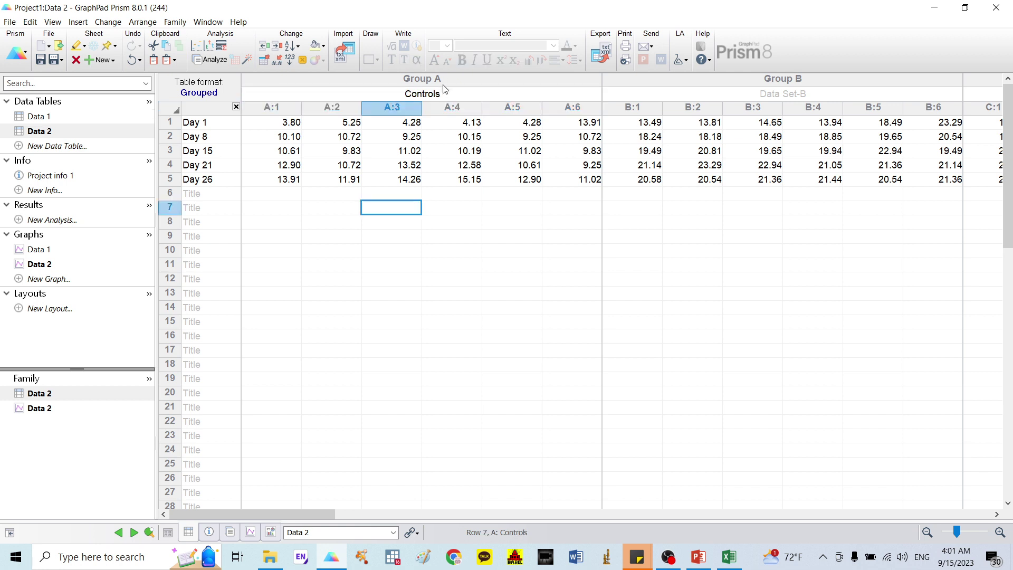
double_click(443, 94)
click(440, 166)
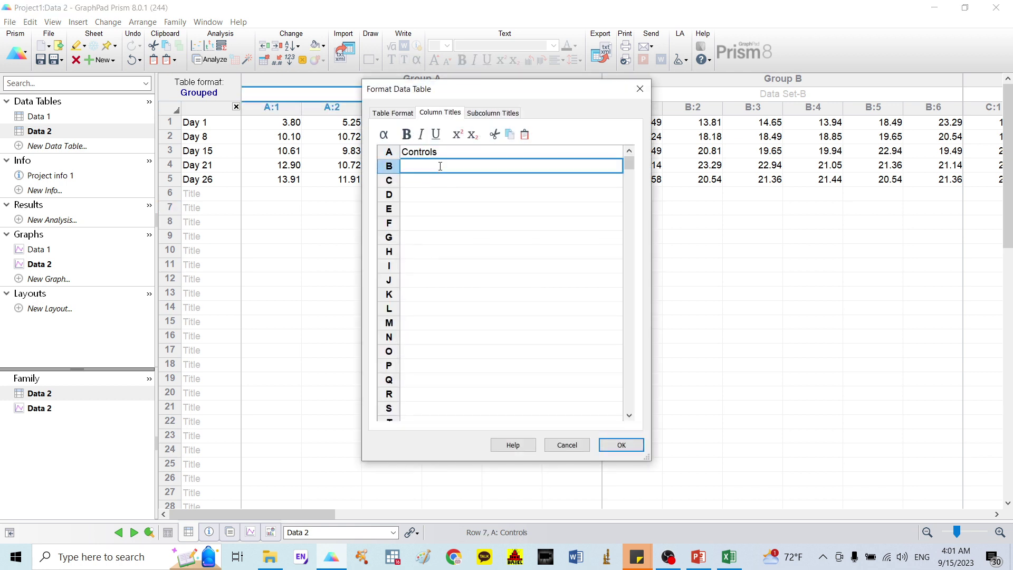
text(DAB)
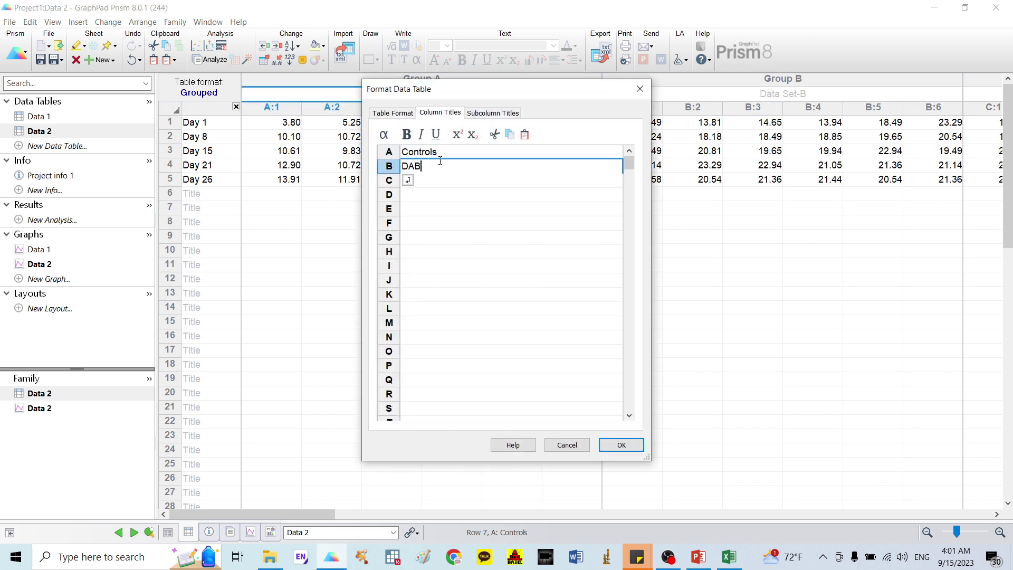
click(445, 222)
Step: Title the third and fourth groups DAB + Do 50 and DAB + Do 100
click(432, 179)
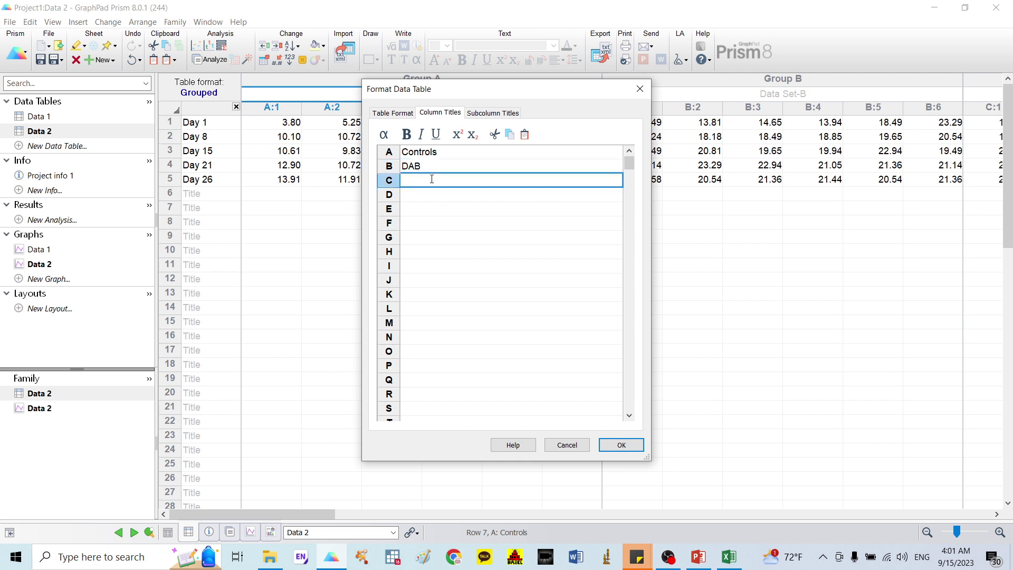
text(DAB + b)
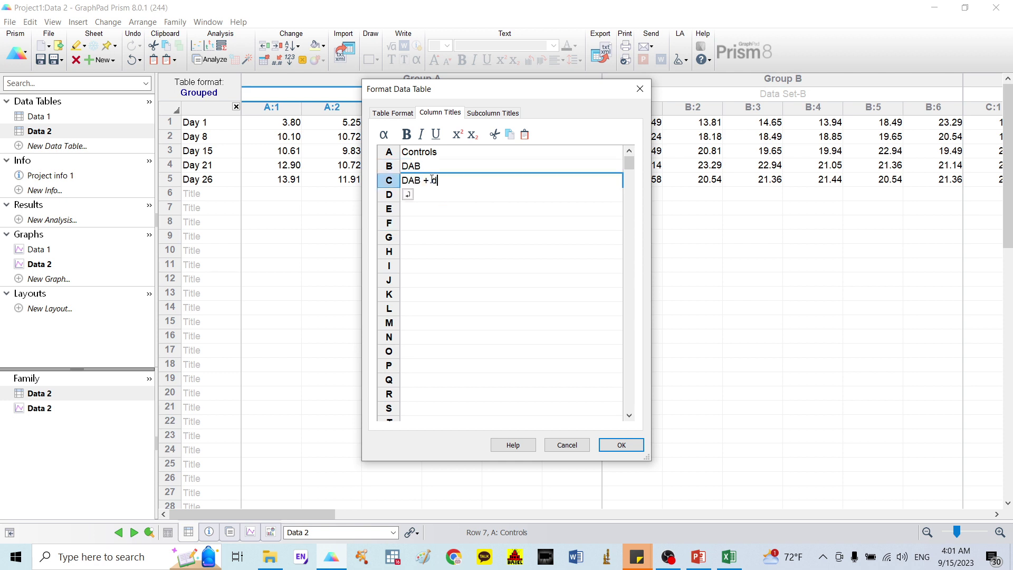
key(BackSpace)
text(Do 50)
click(437, 226)
click(433, 195)
text(Do 100)
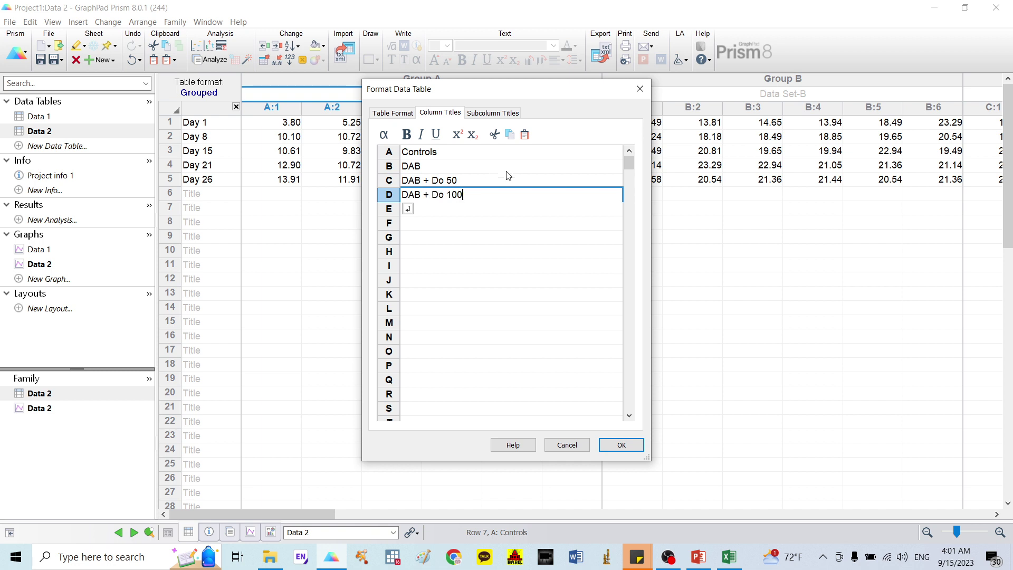
text(AB + Do 100)
click(621, 445)
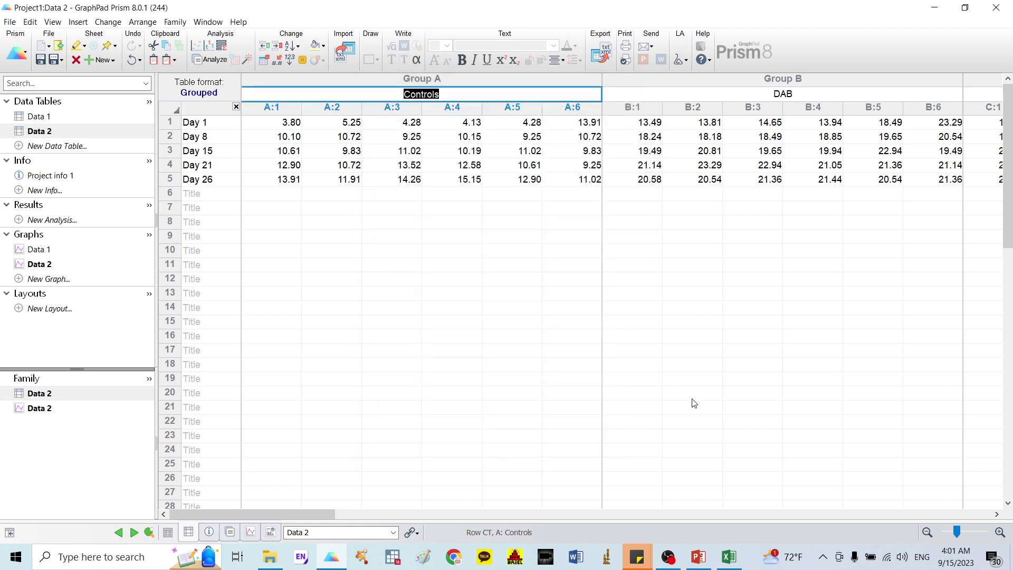
Step: Change the Data 2 graph to interleaved bars plotting mean with SEM
click(39, 266)
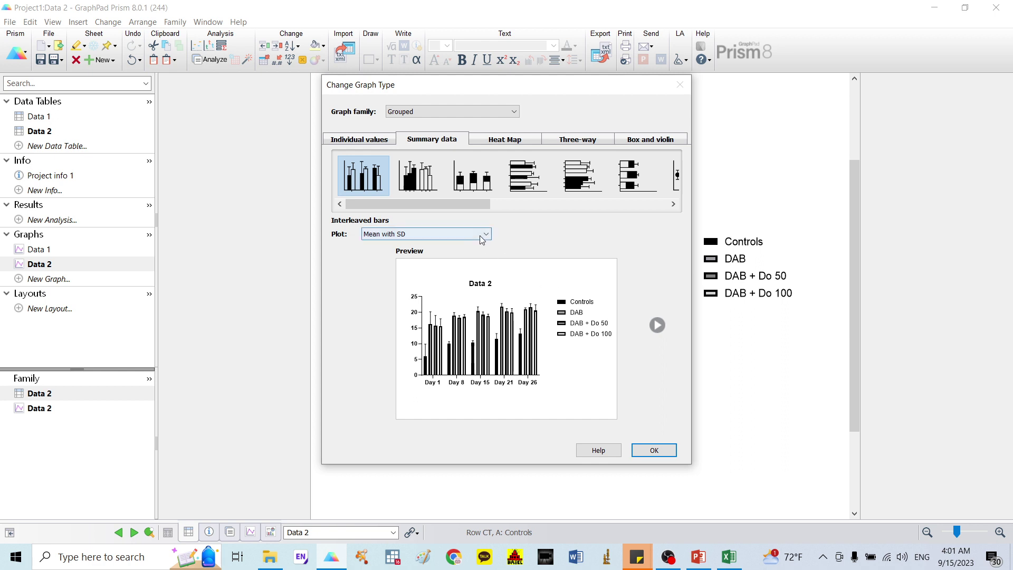
click(419, 235)
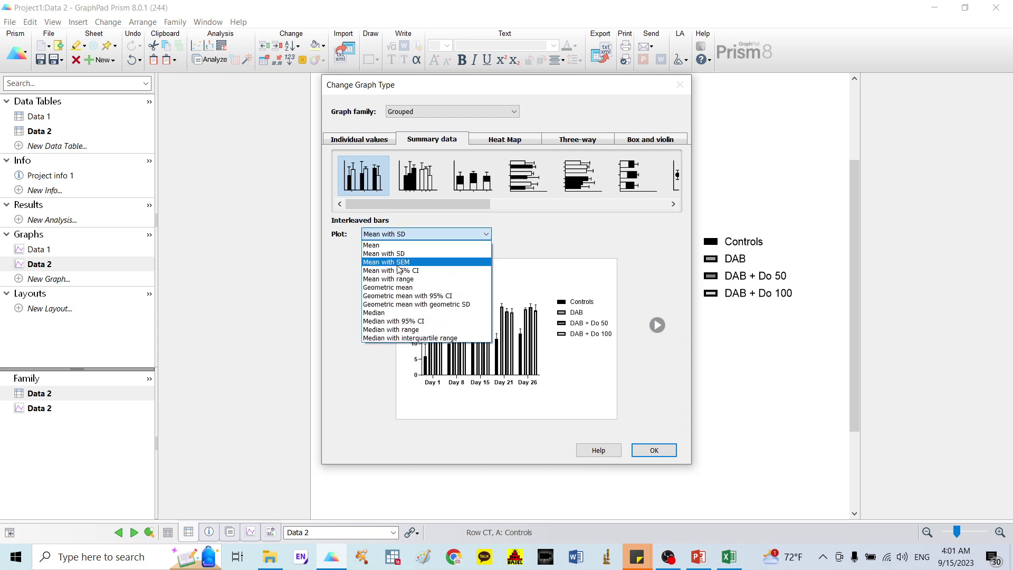
click(398, 263)
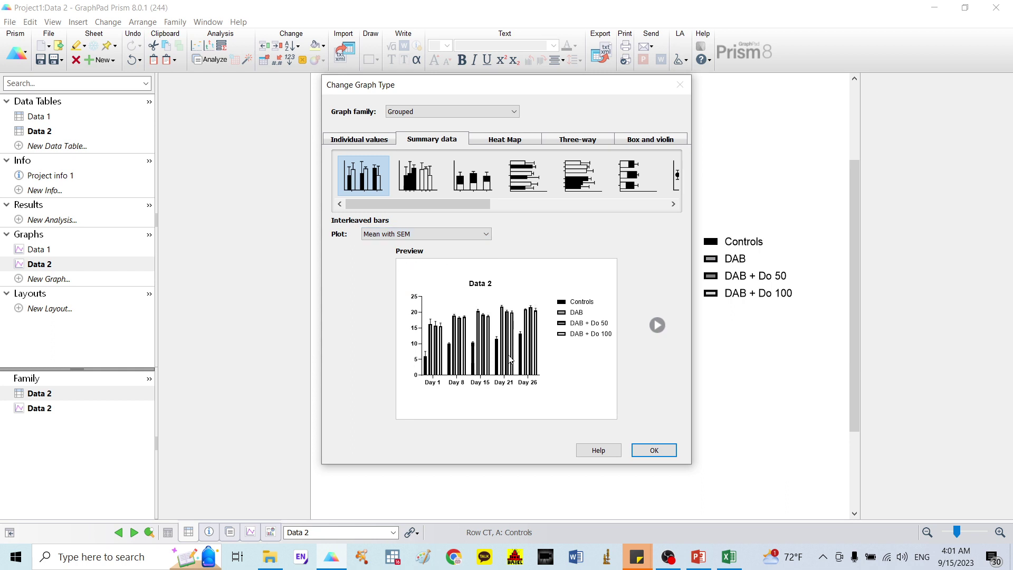
click(654, 450)
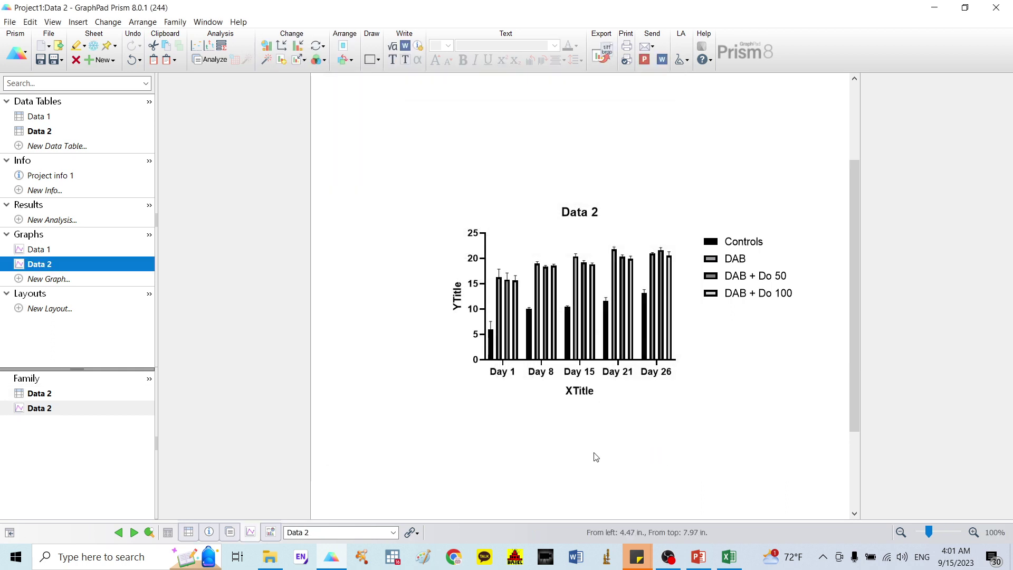
Step: Set the Y-axis title to 'Boby weight (gram)'
double_click(457, 296)
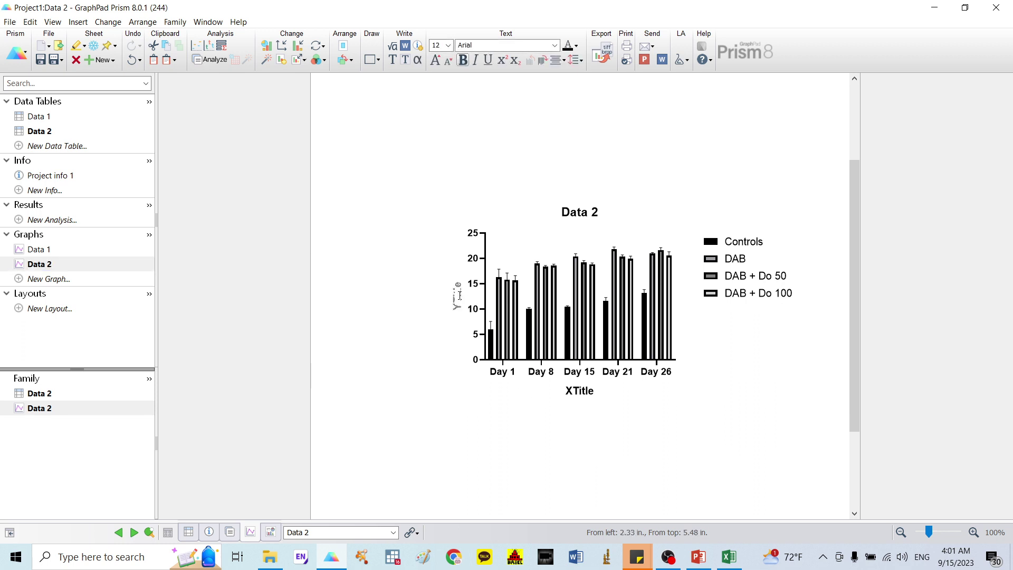
text(b)
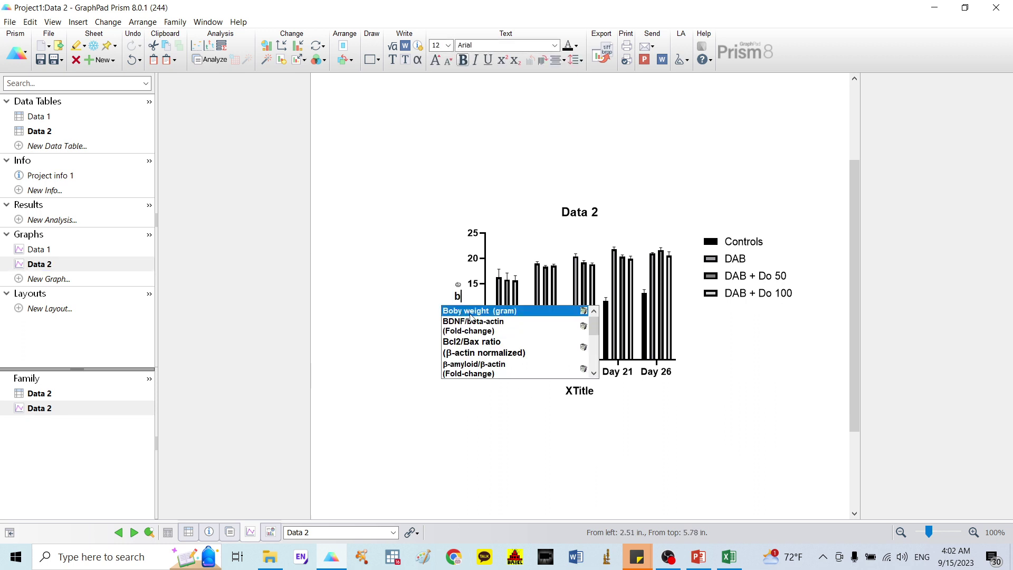
click(471, 311)
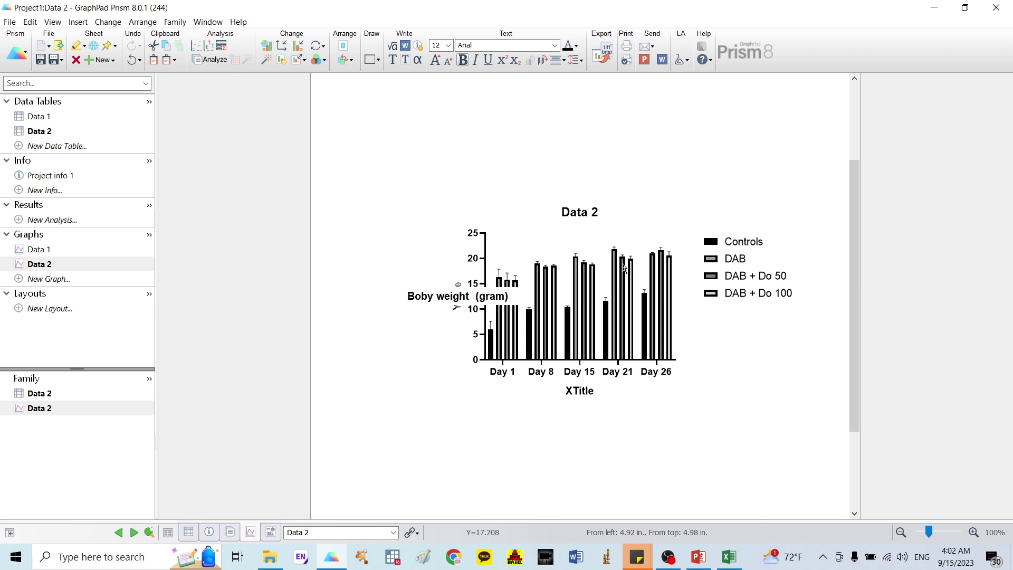
click(579, 206)
Step: Delete the Data 2 graph title and the XTitle axis label
click(579, 208)
key(Delete)
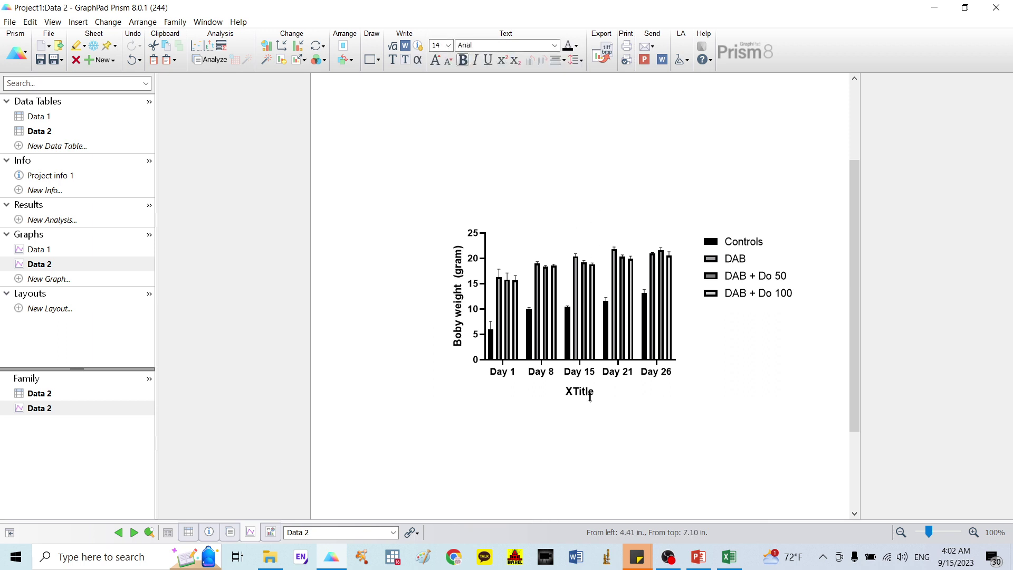
click(590, 397)
key(Delete)
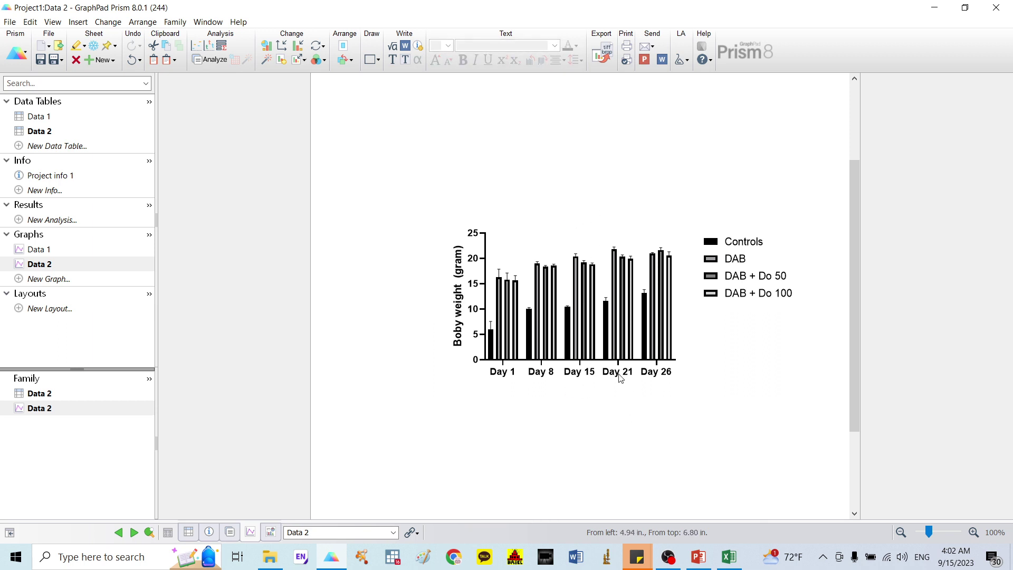
click(720, 242)
Step: Give the Controls bars a 1/4 pt border and a green fill
double_click(668, 266)
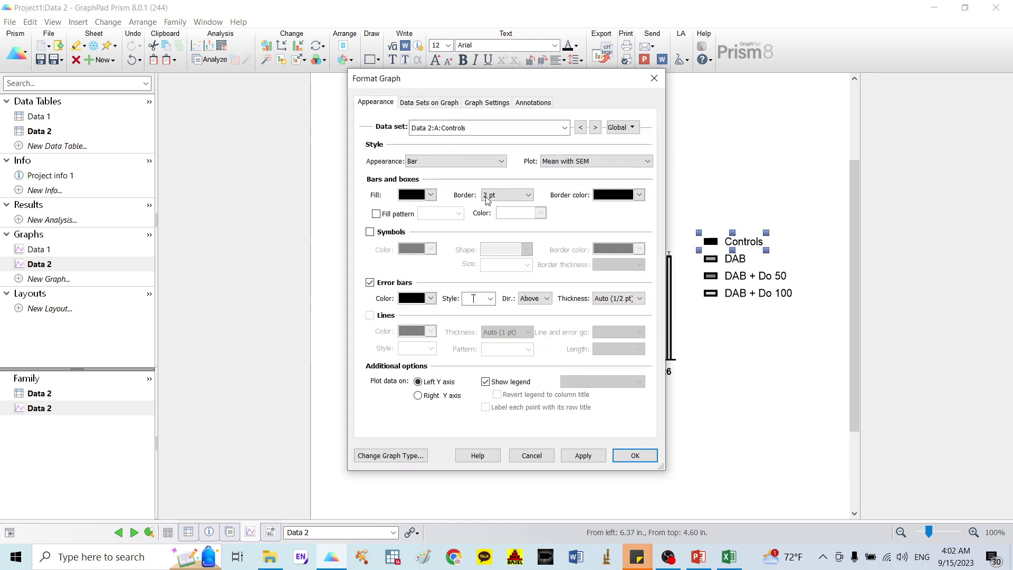
click(506, 194)
click(493, 205)
click(431, 194)
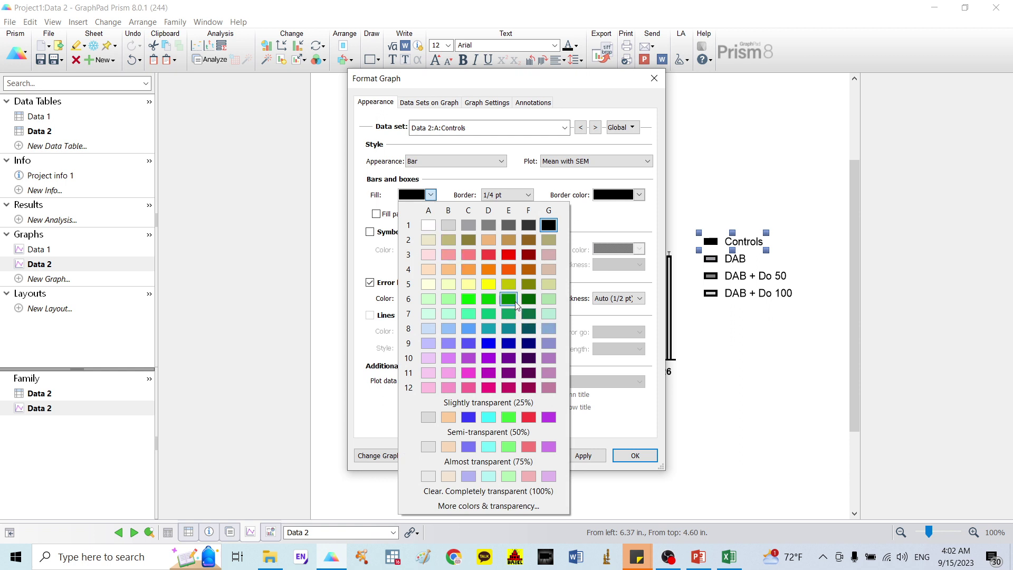
click(526, 312)
click(636, 452)
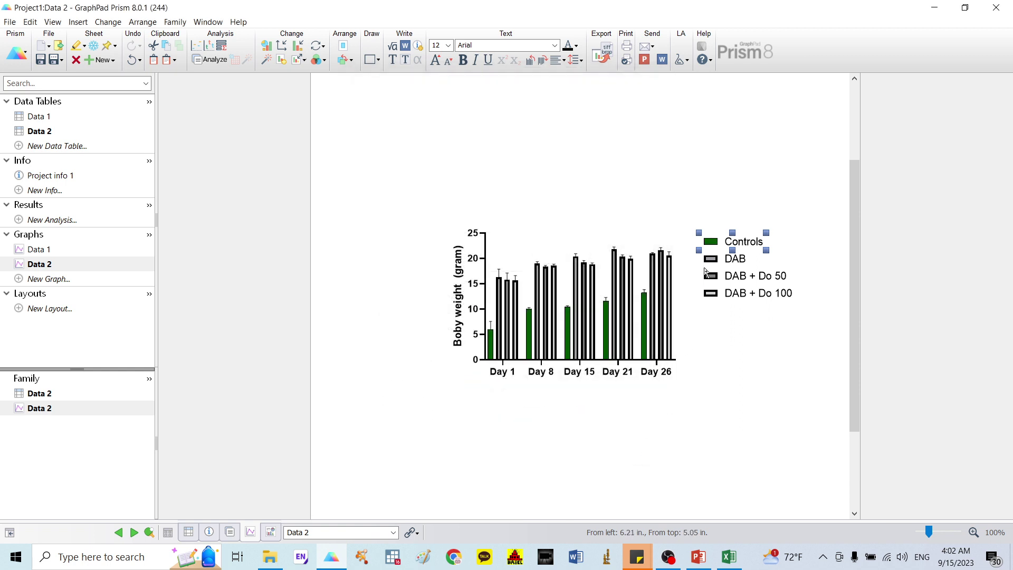
Step: Give the DAB bars a 1/4 pt border and a pink fill
click(711, 258)
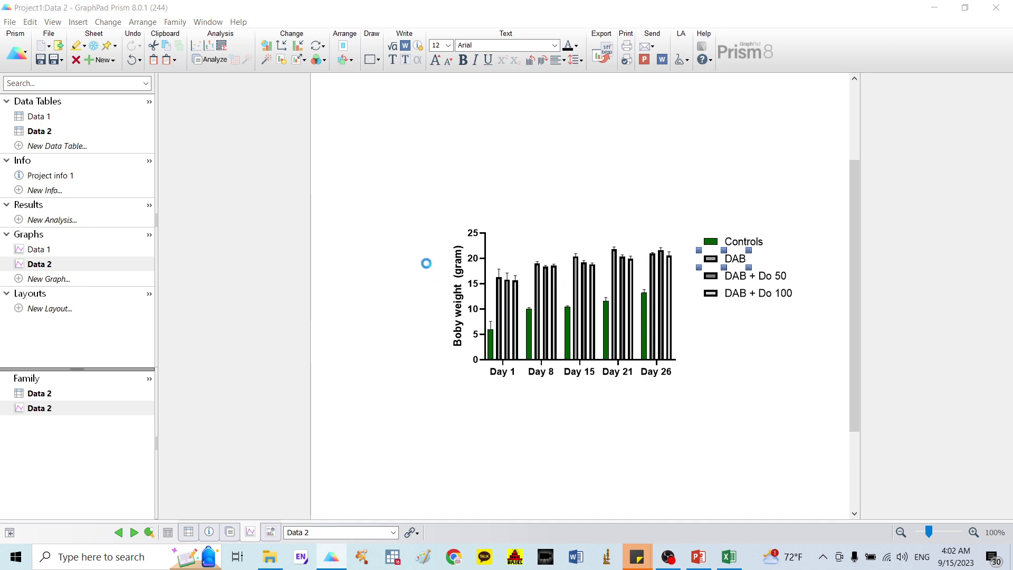
click(509, 195)
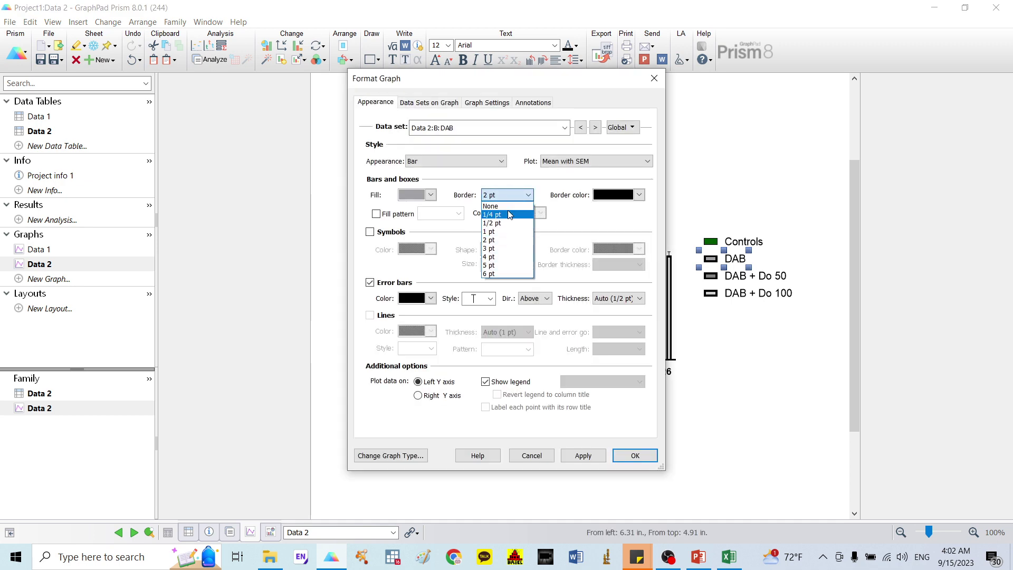
click(509, 215)
click(431, 195)
click(469, 386)
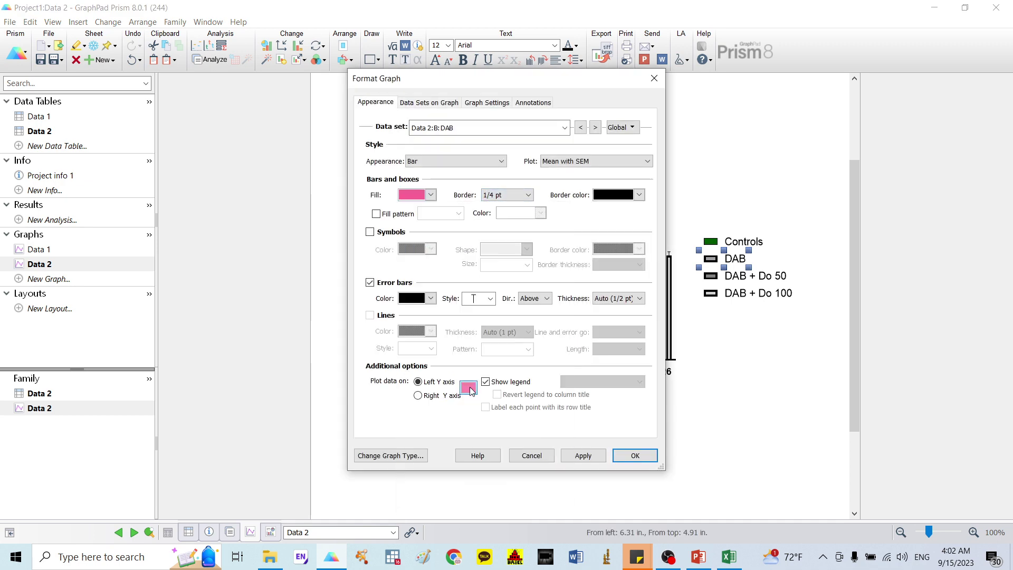
click(637, 455)
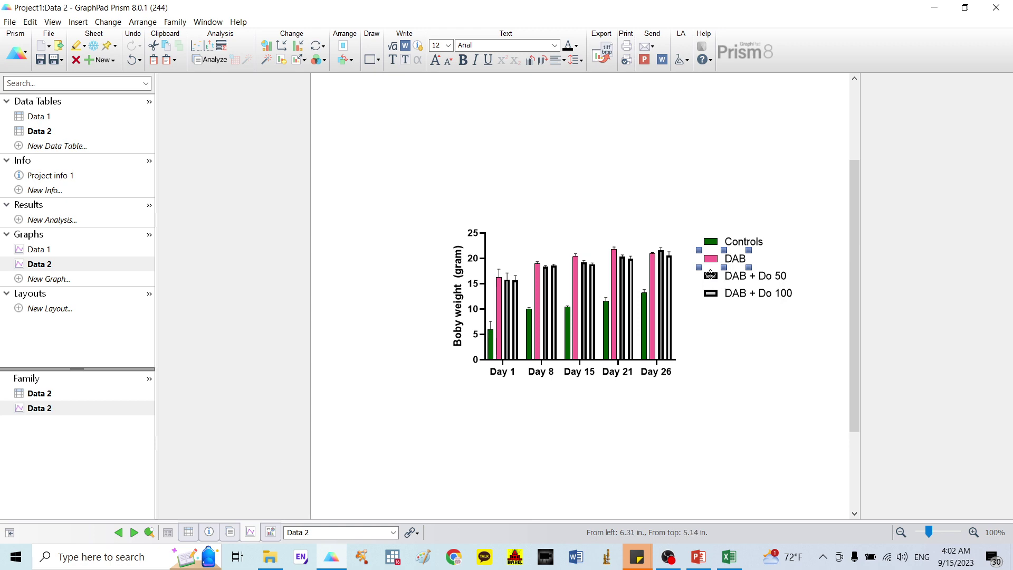
Step: Give the DAB + Do 50 bars a 1/4 pt border and a dark blue fill
double_click(711, 275)
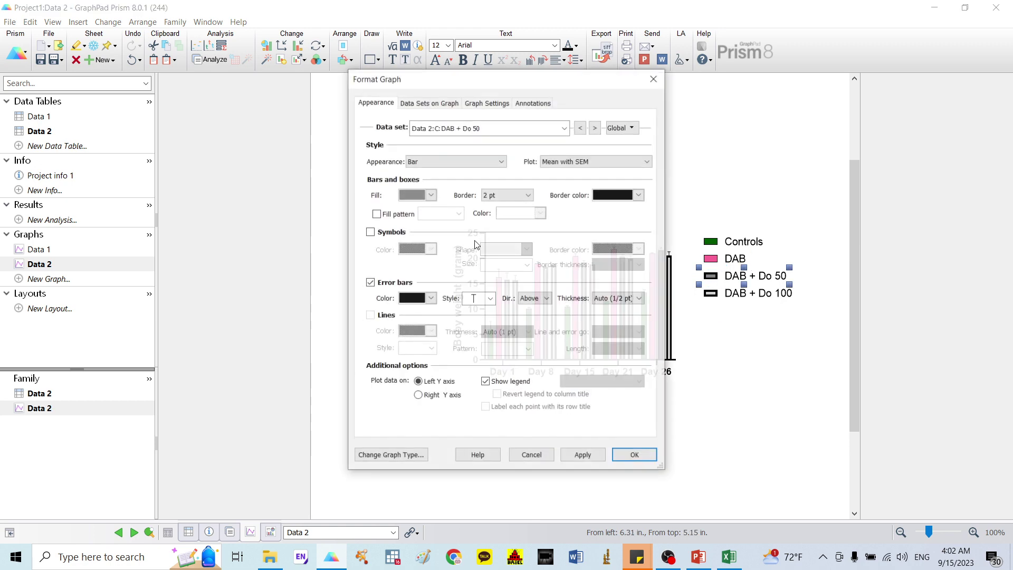
click(505, 195)
click(477, 216)
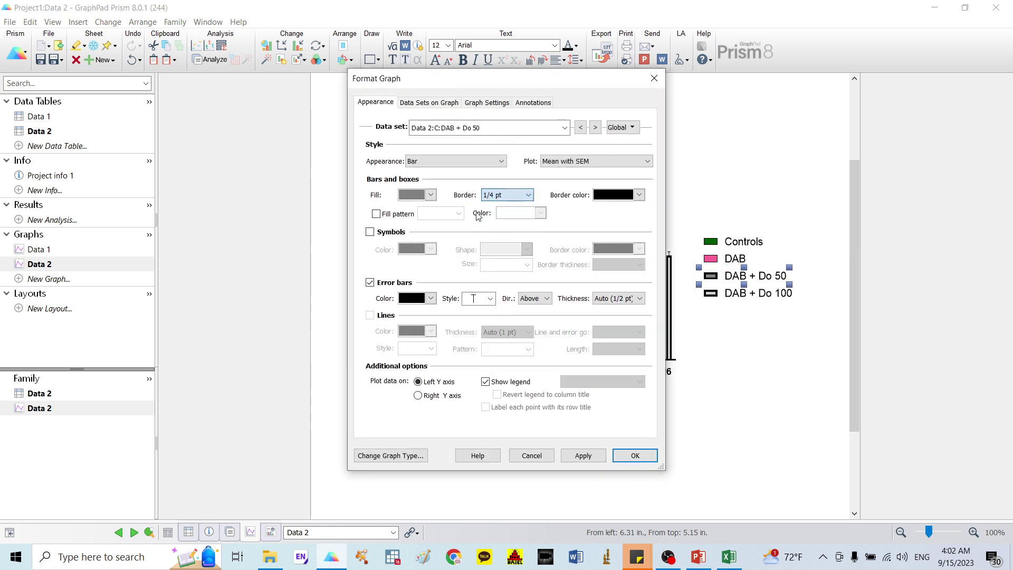
click(430, 195)
click(507, 342)
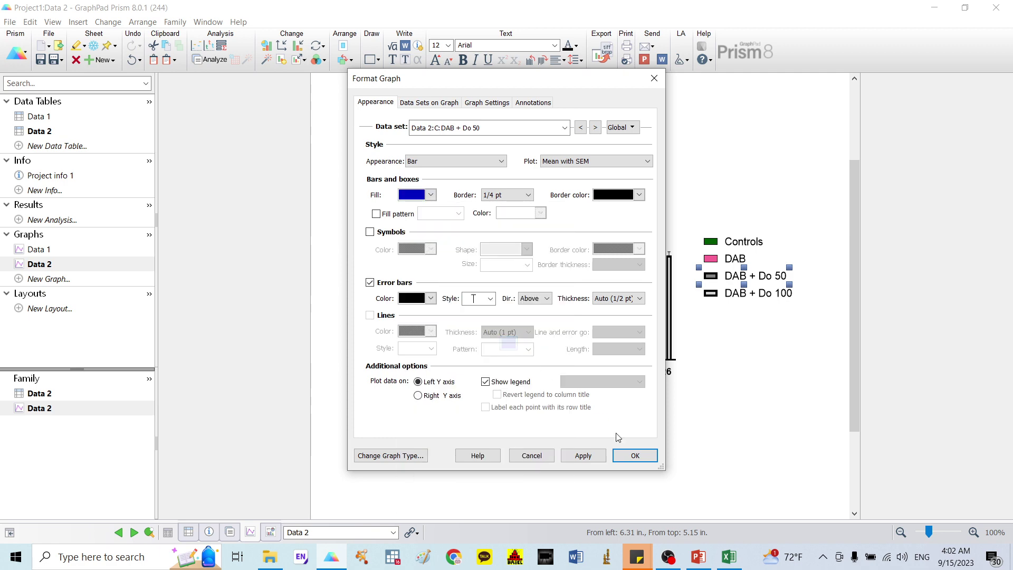
click(635, 454)
Step: Give the DAB + Do 100 bars a 1/4 pt border and a dark purple fill
double_click(712, 292)
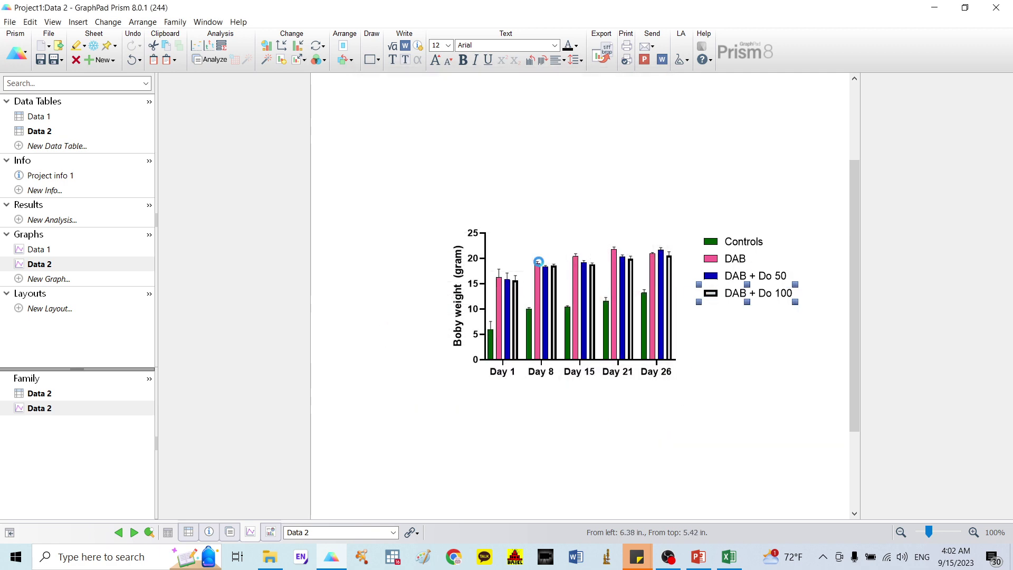
click(527, 195)
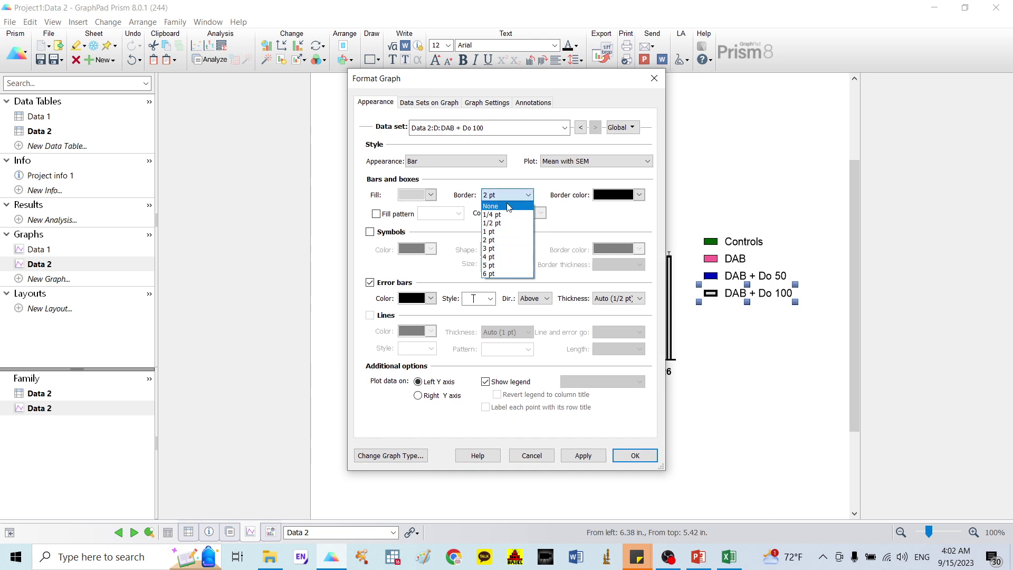
click(501, 210)
click(431, 195)
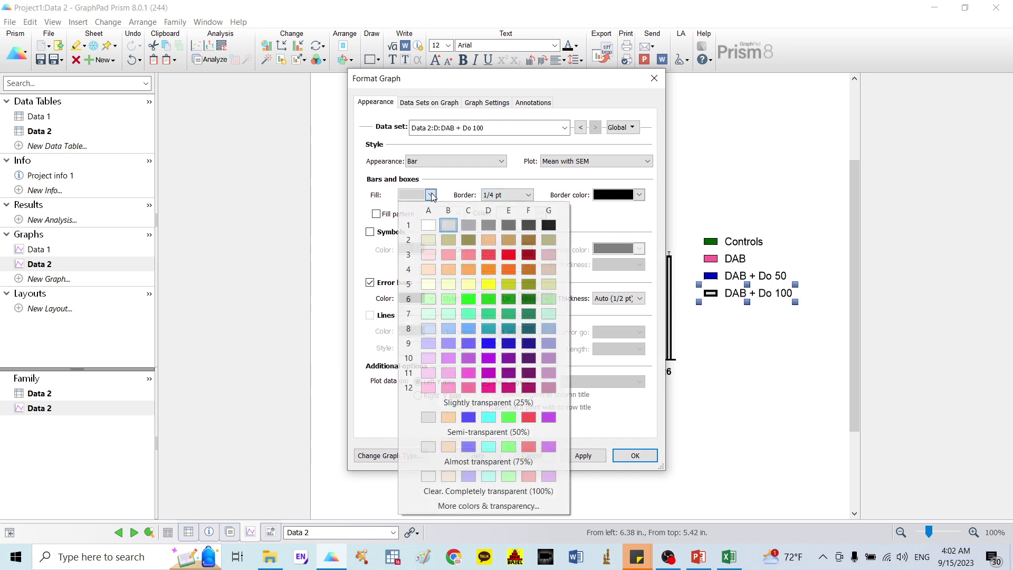
click(508, 372)
click(638, 457)
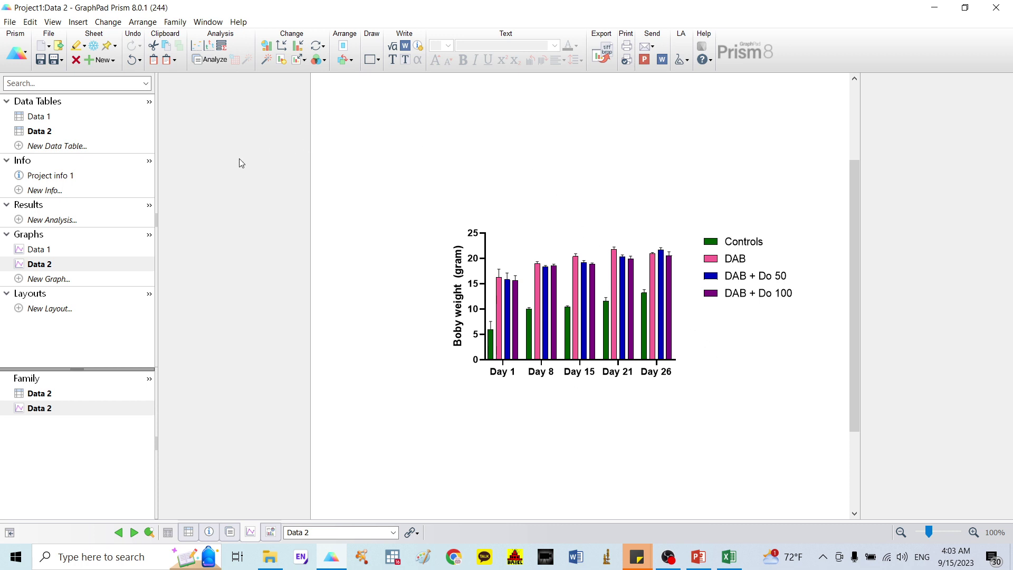
Step: Create a new two-way ANOVA analysis of the Data 2 table
click(52, 223)
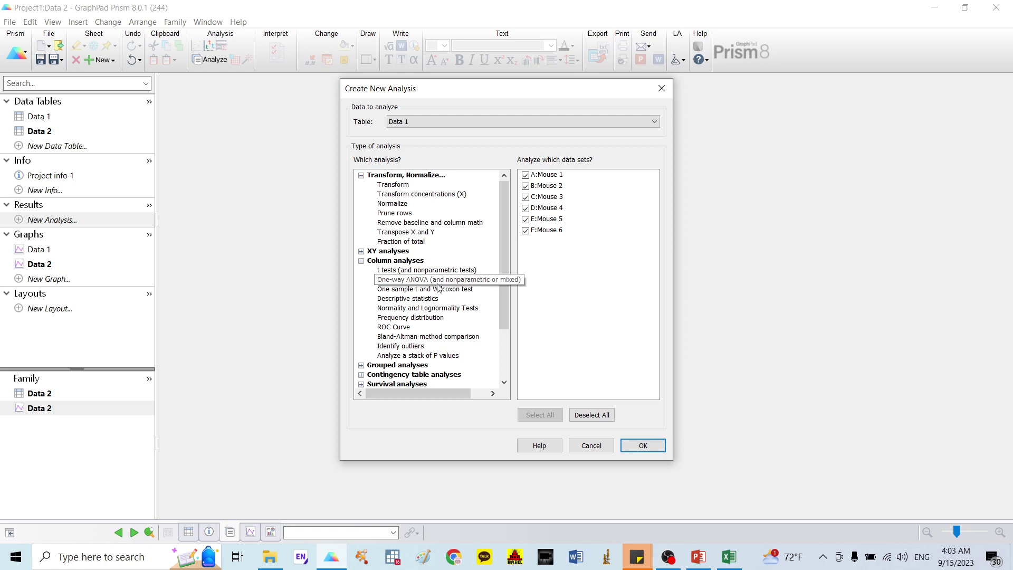
click(473, 121)
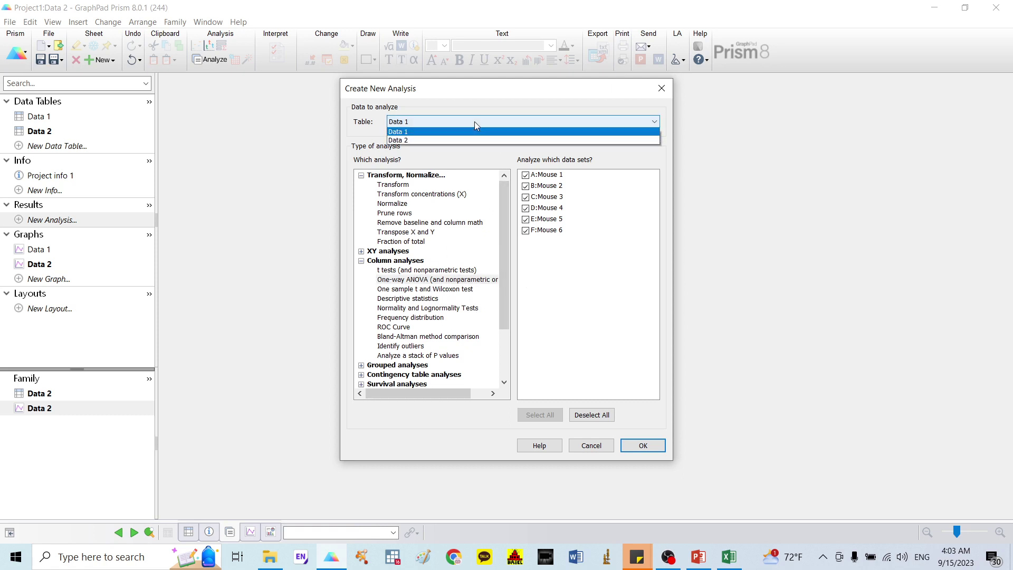
click(446, 140)
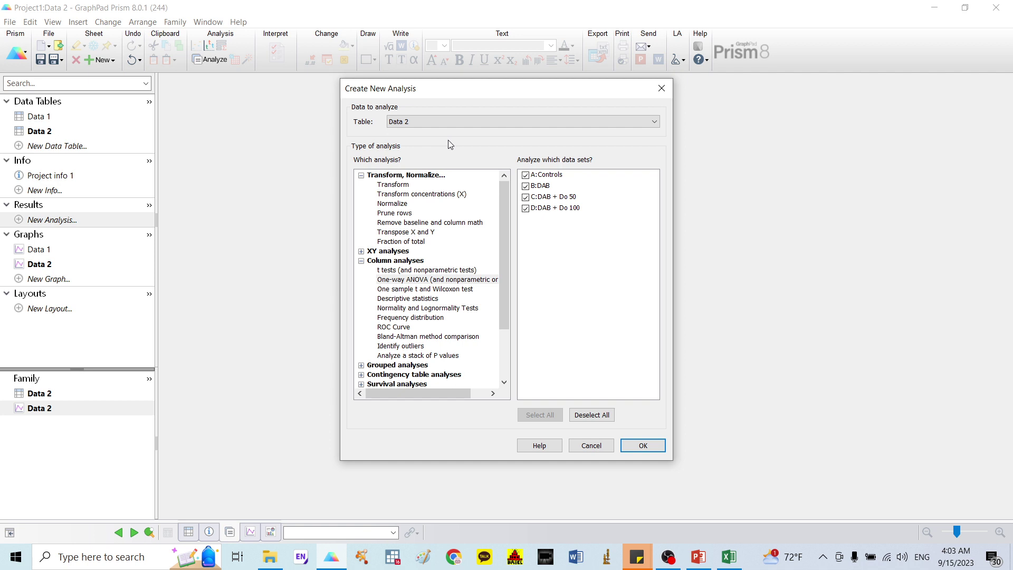
click(404, 366)
click(407, 346)
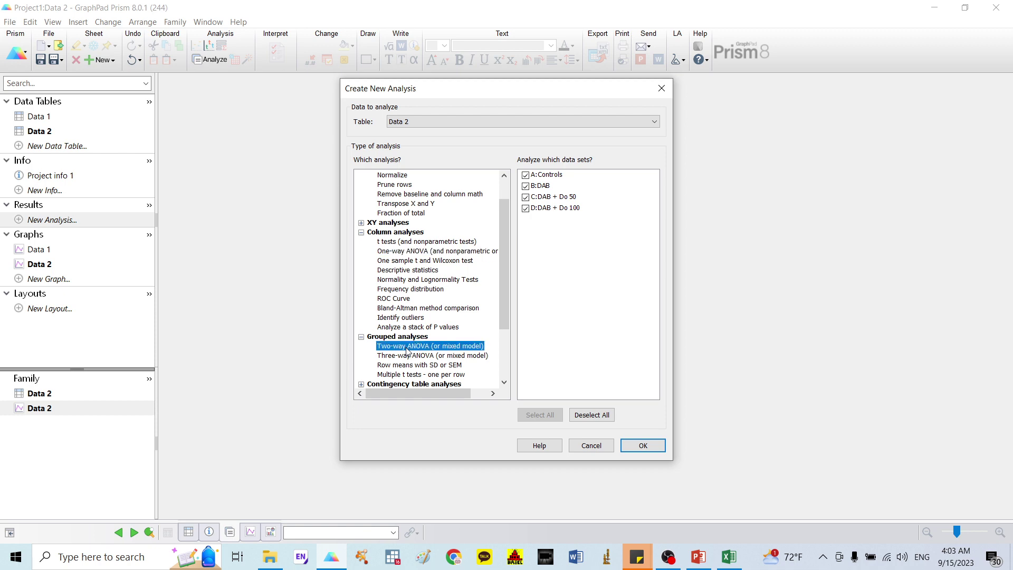
click(665, 446)
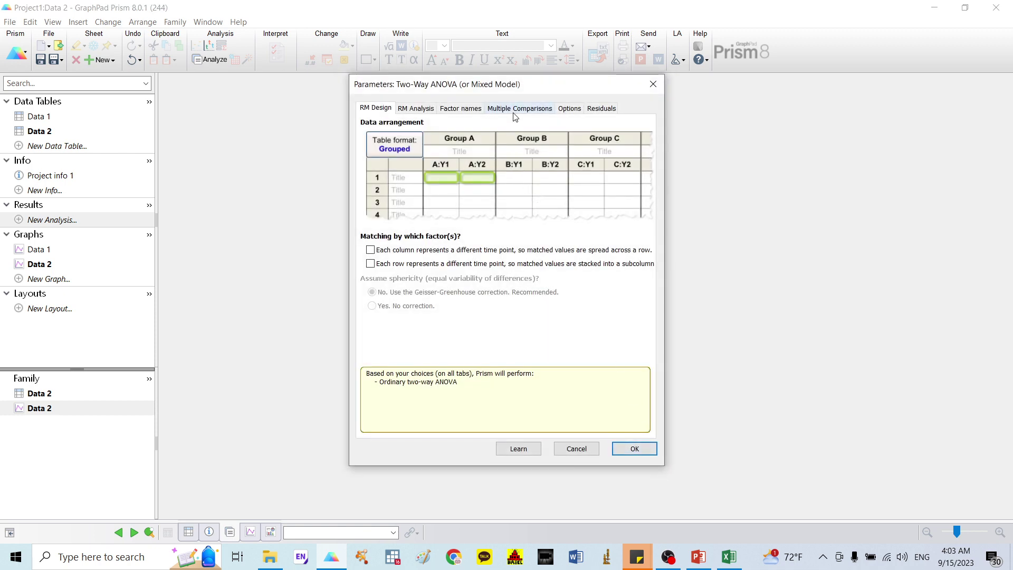
Step: Set multiple comparisons to compare columns within each row with Tukey, and run it
click(516, 109)
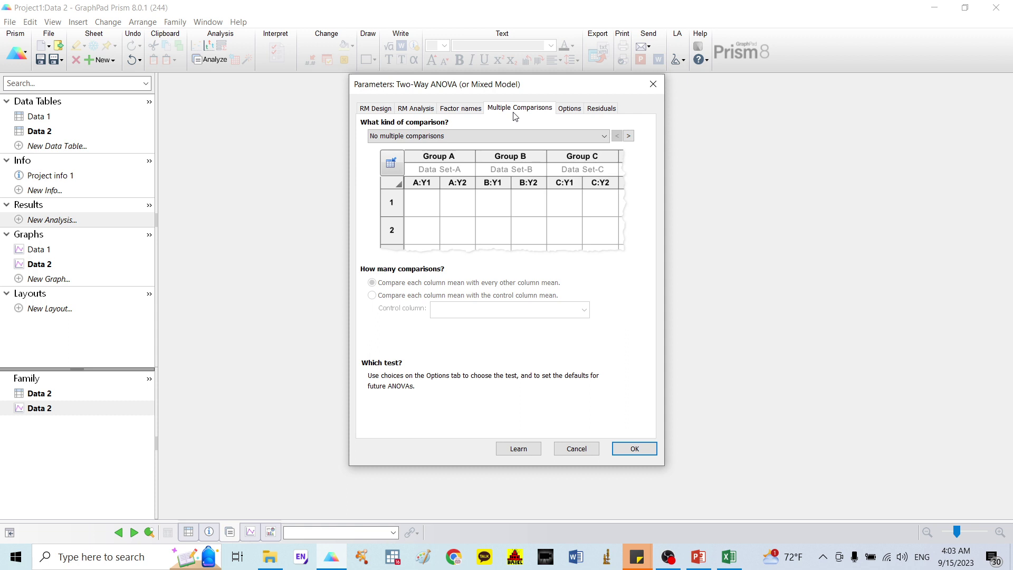
click(481, 136)
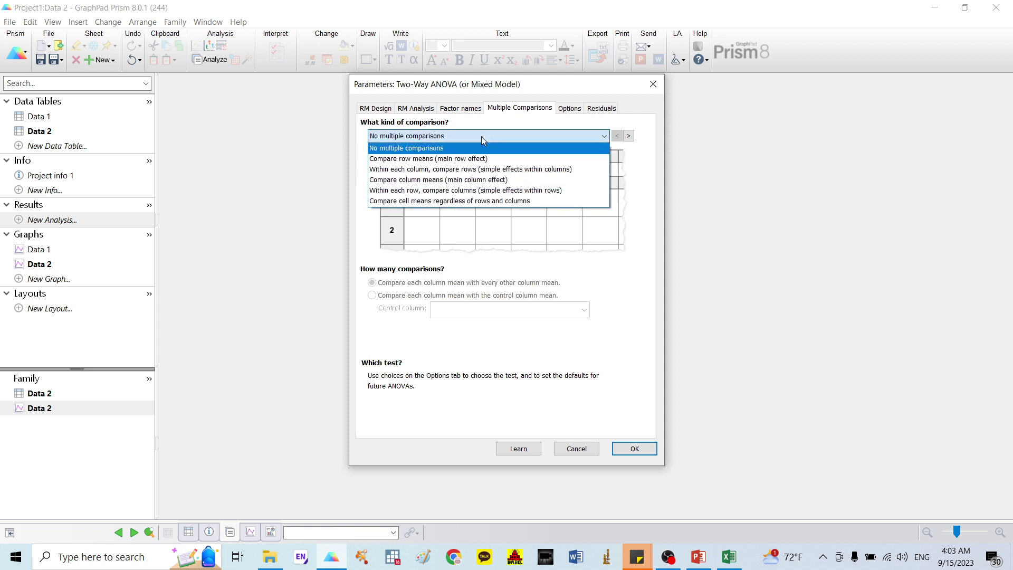
click(458, 191)
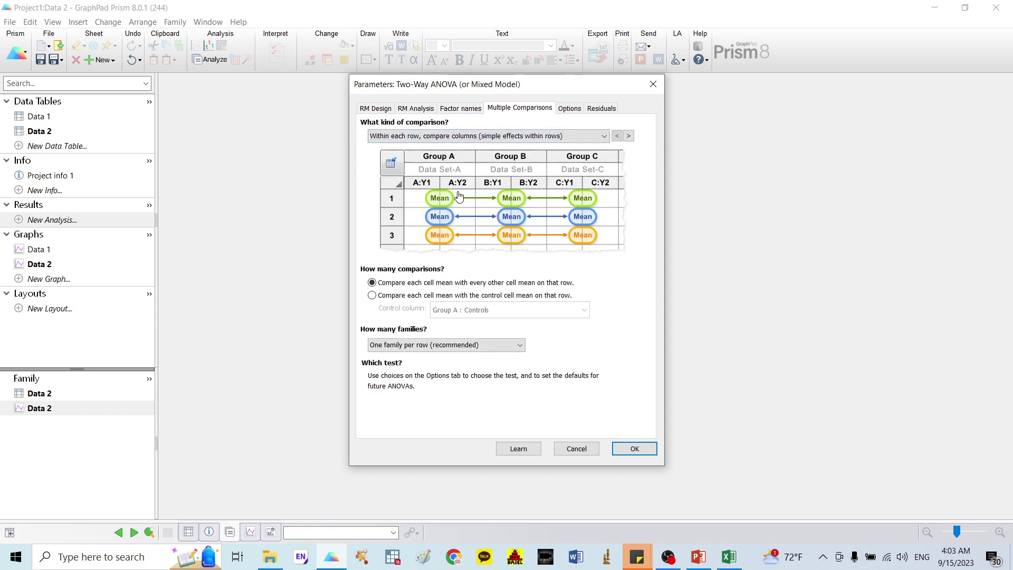
click(570, 109)
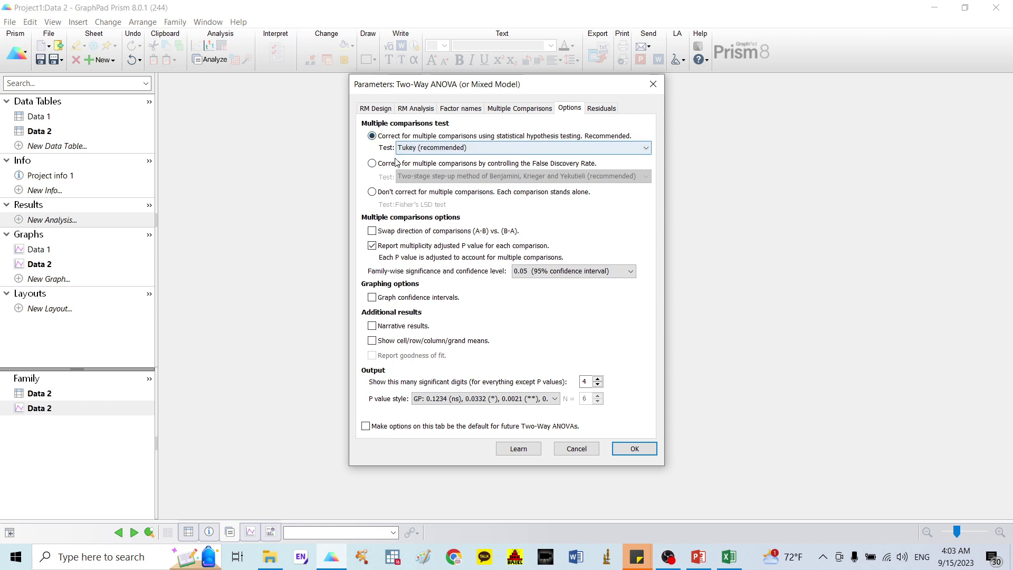
click(639, 449)
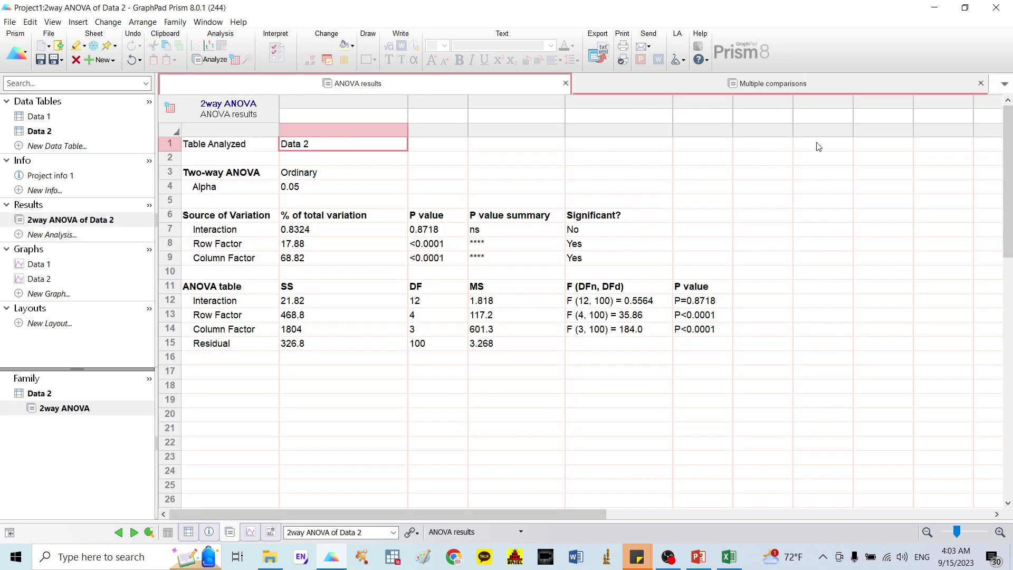
Step: Review the Tukey comparisons table by day, then return to the Data 2 bar graph
click(809, 88)
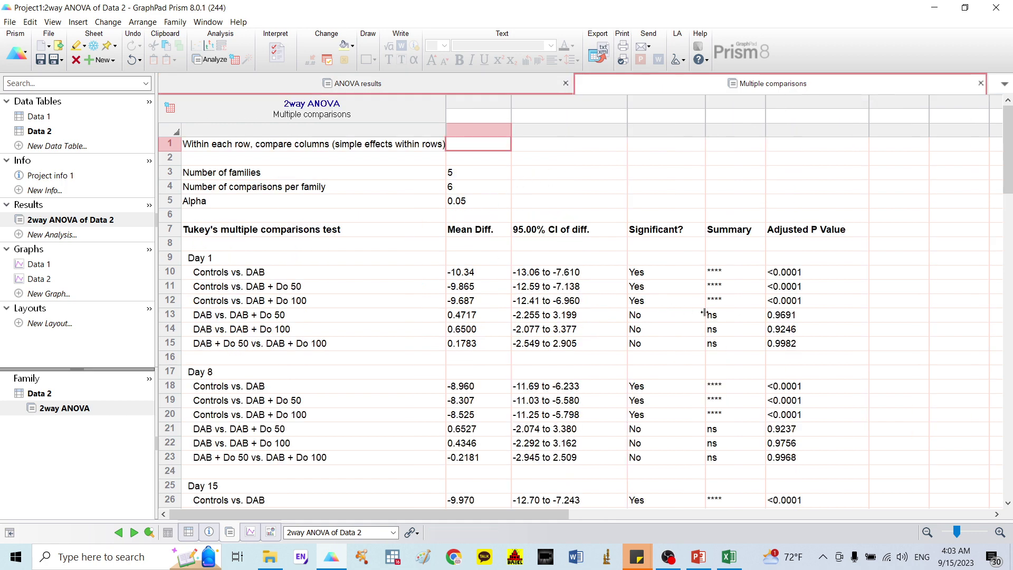
scroll(346, 269, down, 1)
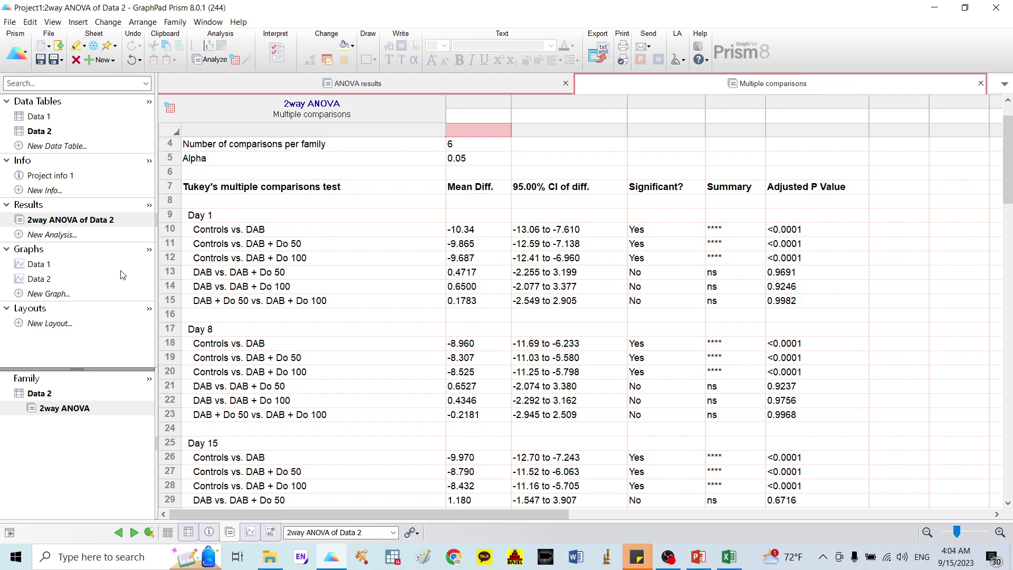
click(53, 279)
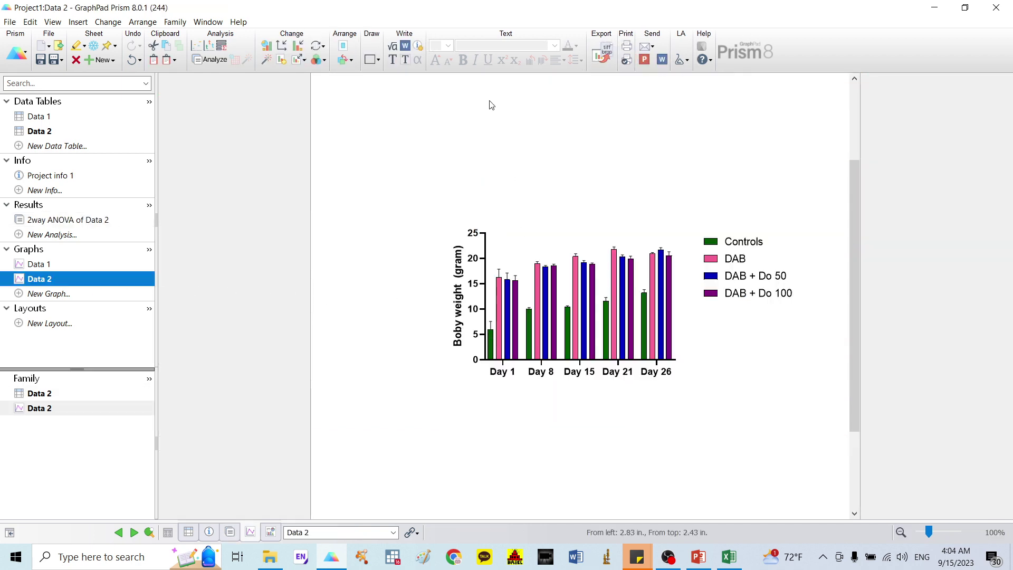
Step: Draw a capped-line bracket over the Day 1 bars with a 1/4 pt line
click(377, 60)
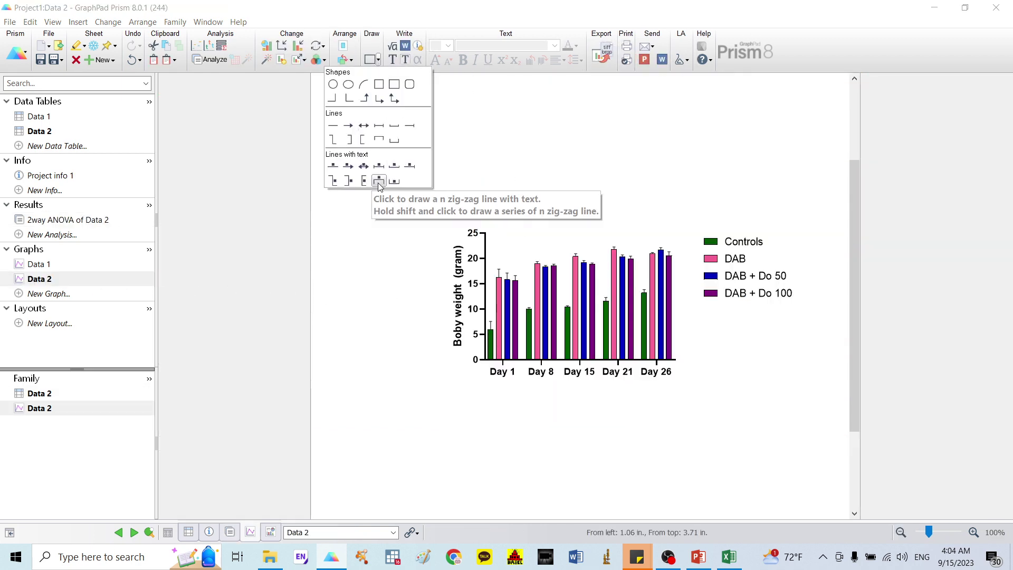
click(394, 165)
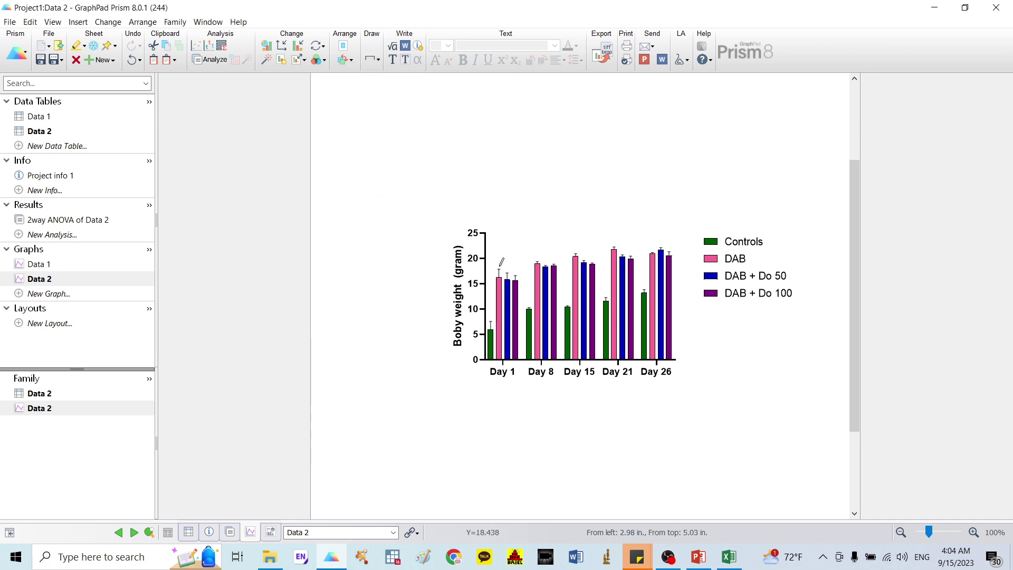
drag(499, 265, 517, 259)
double_click(517, 264)
click(488, 284)
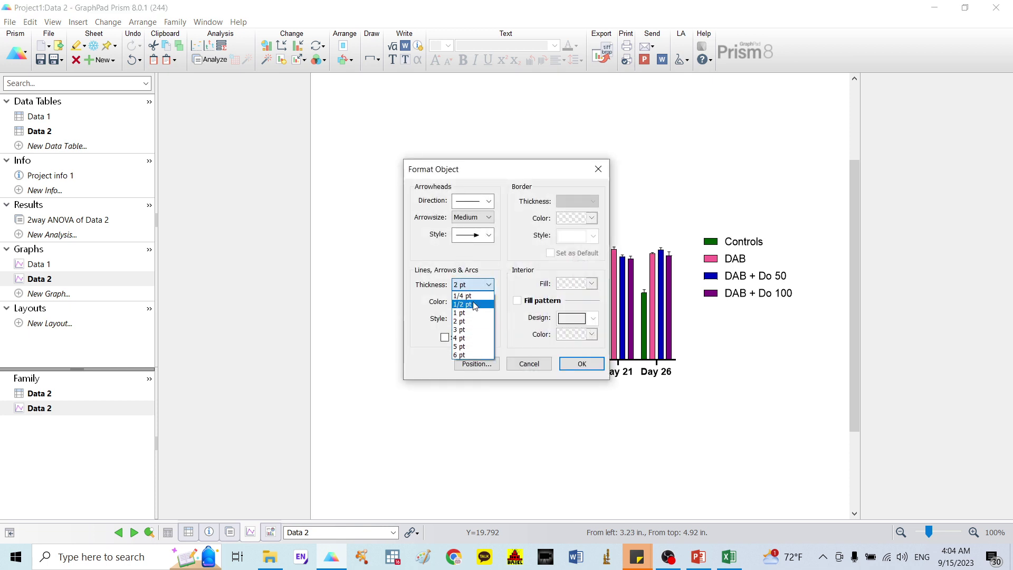
click(510, 325)
click(582, 363)
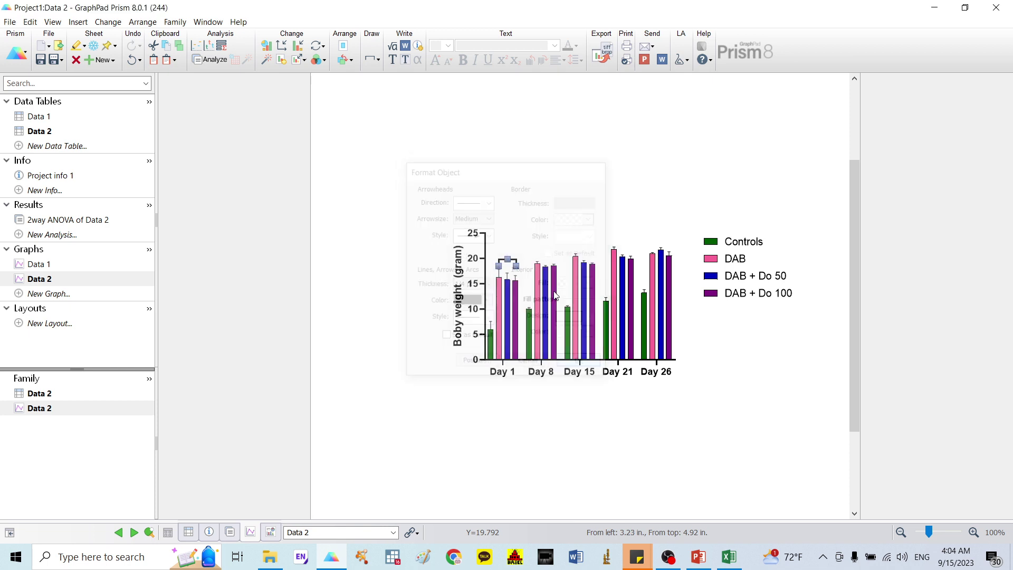
Step: Add a labelled significance bracket at Day 1, set it to 1/4 pt, and shorten it
click(378, 59)
click(382, 184)
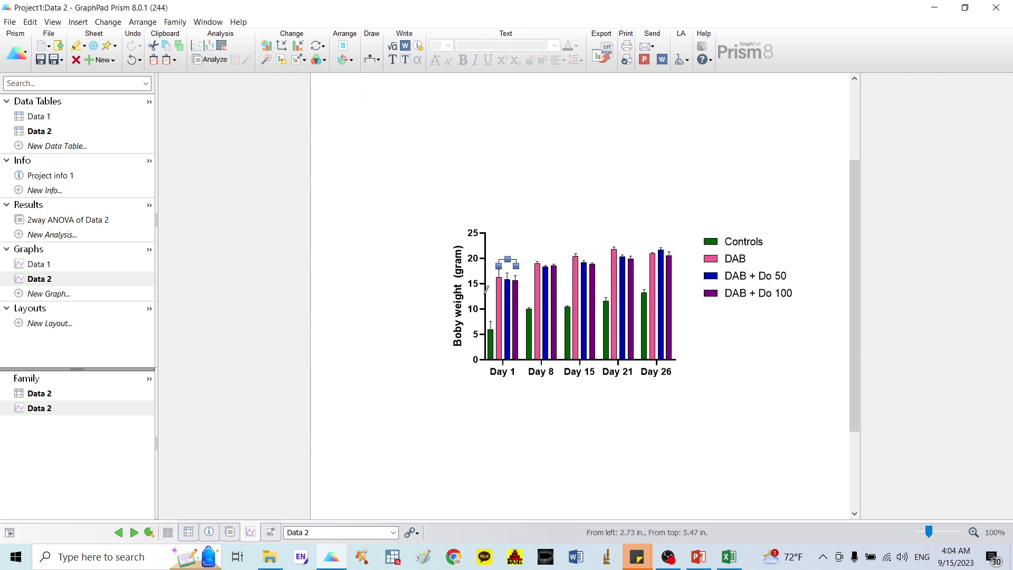
mouse_move(491, 318)
mouse_down()
mouse_move(495, 264)
mouse_move(509, 246)
mouse_up()
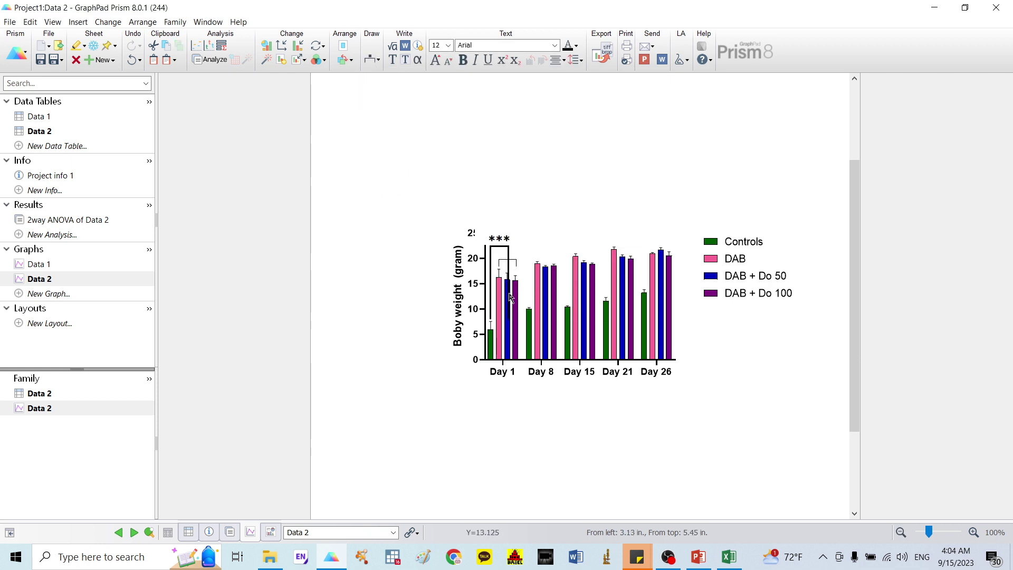
double_click(510, 296)
click(488, 284)
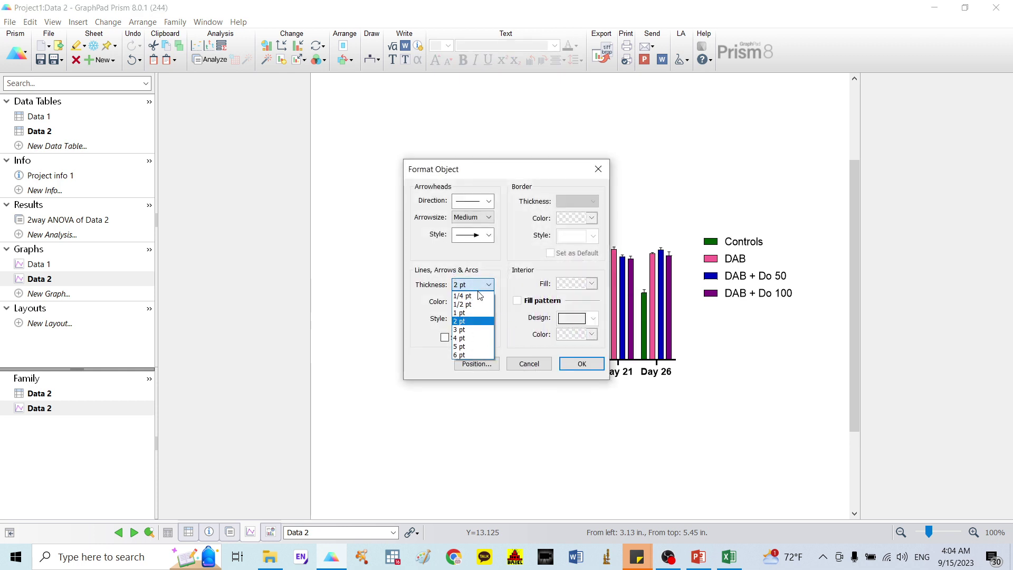
click(472, 296)
click(581, 363)
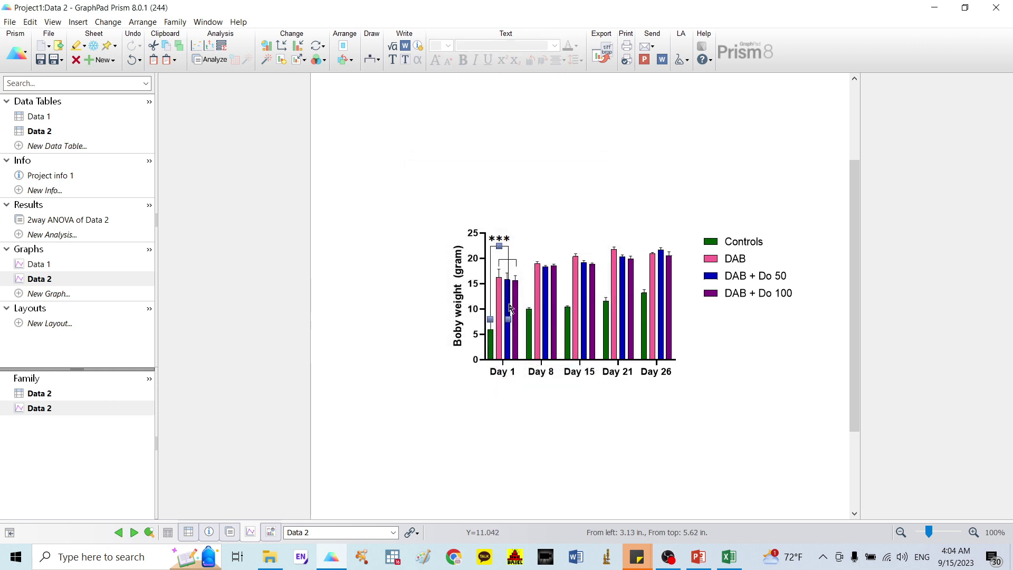
drag(508, 319, 509, 261)
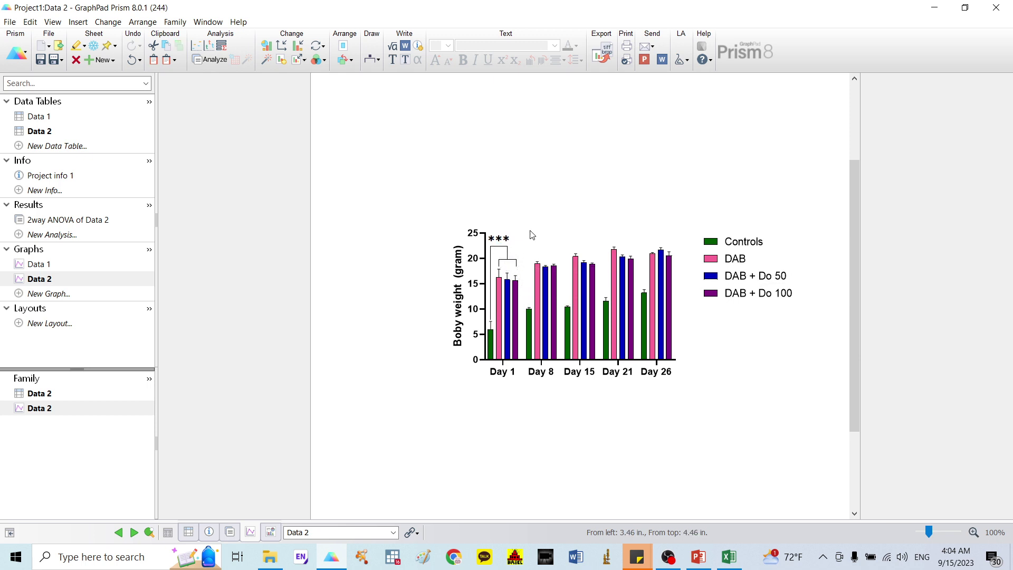
Step: Make the graph's axes thinner under Frame and Origin, then reopen the two-way ANOVA results
double_click(481, 252)
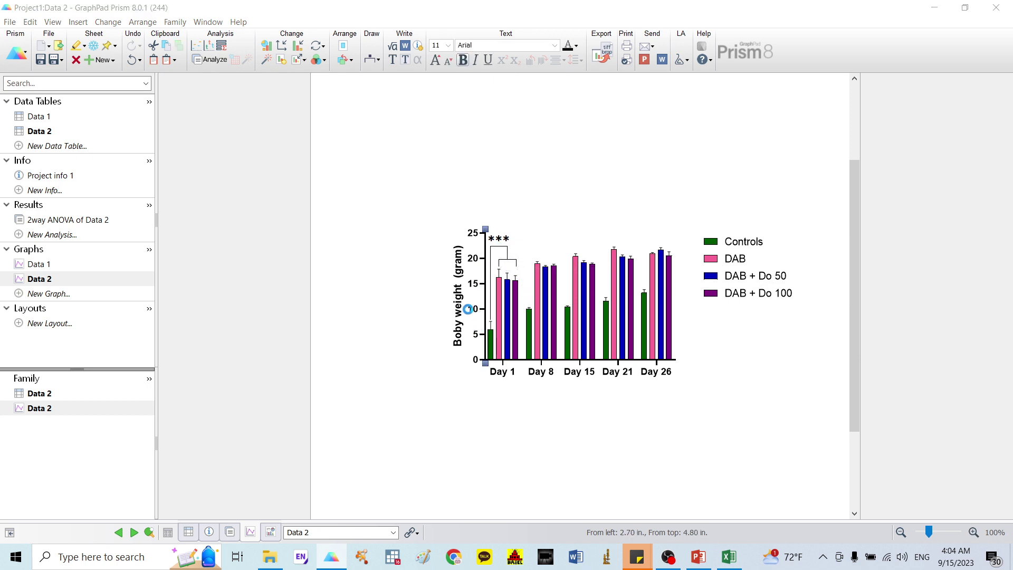
click(342, 115)
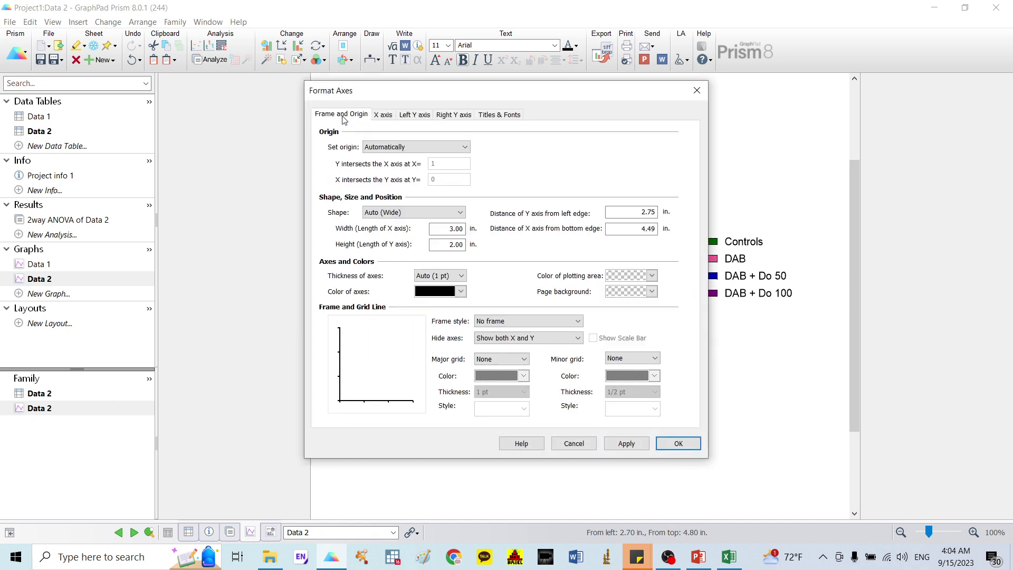
click(434, 276)
click(435, 305)
click(664, 445)
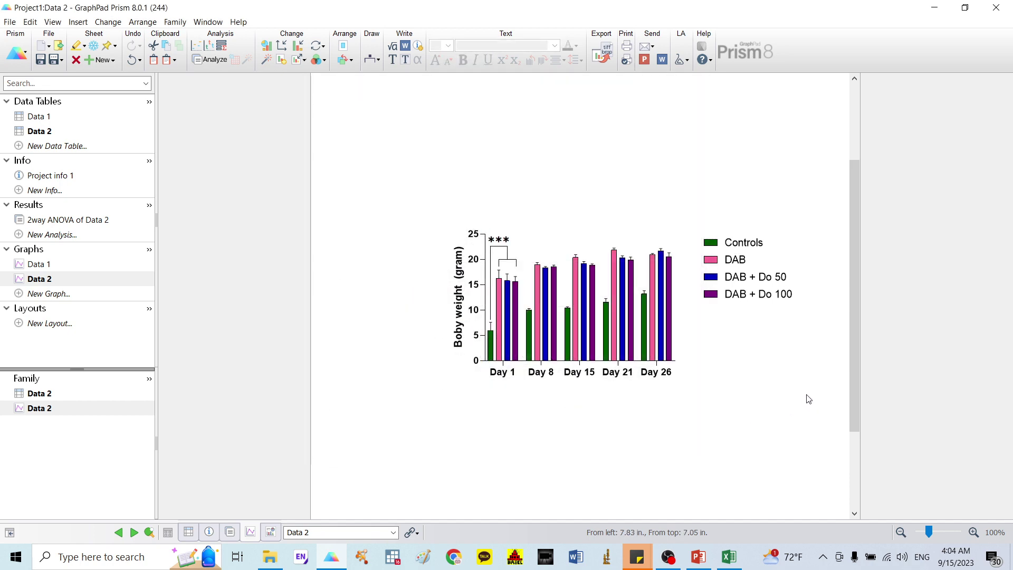
click(68, 222)
scroll(604, 385, down, 1)
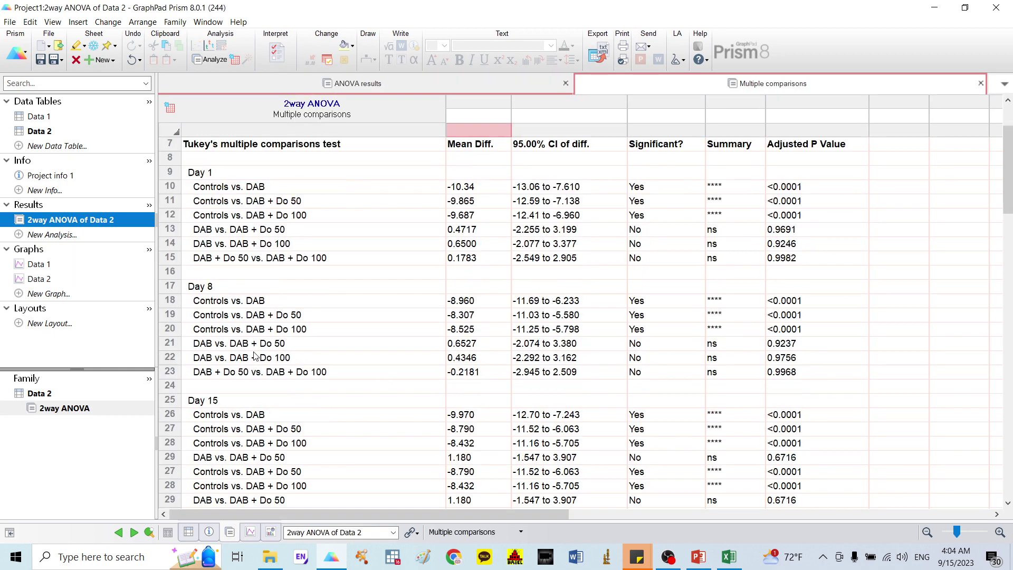
scroll(654, 345, down, 4)
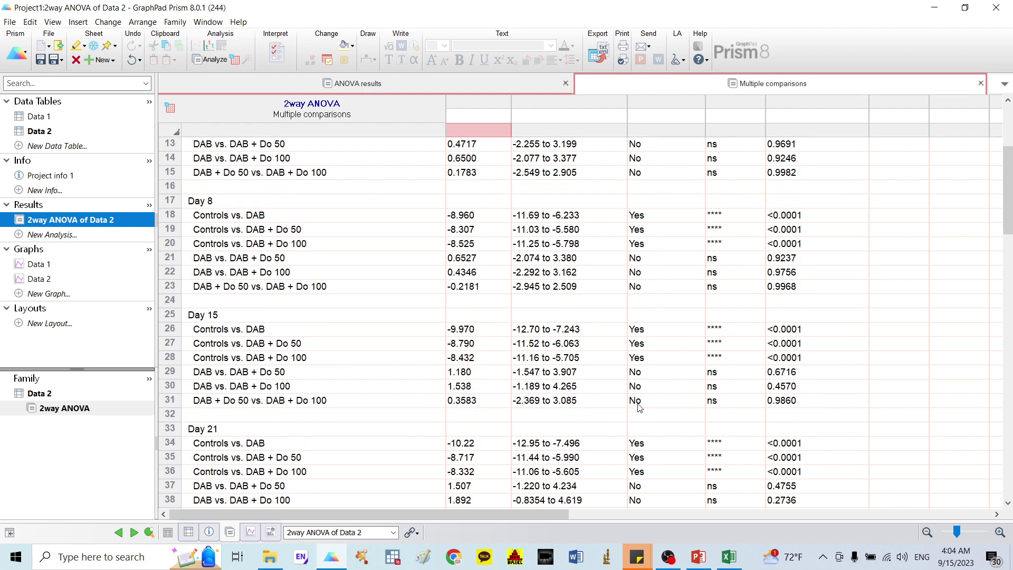
scroll(721, 442, down, 2)
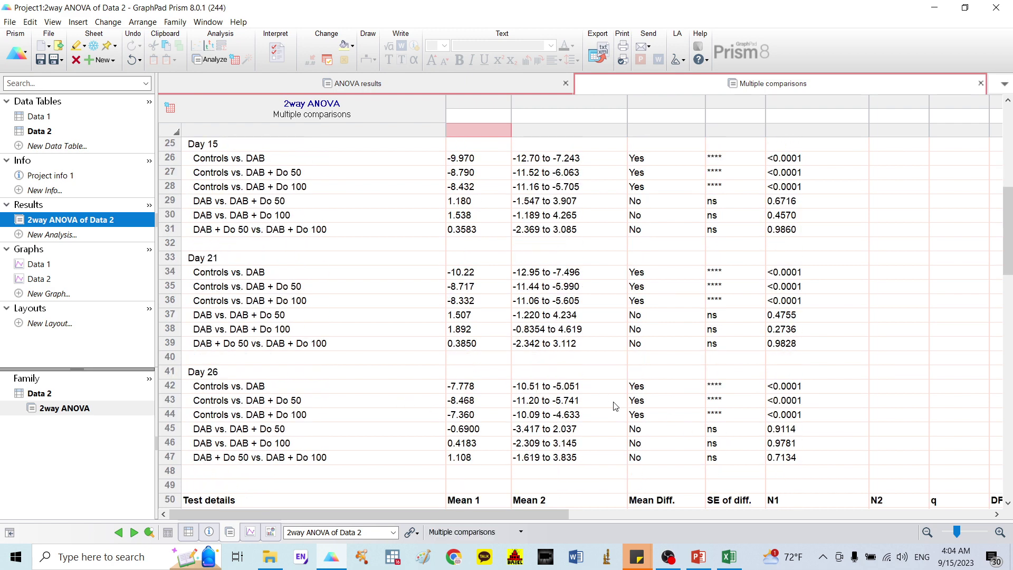
click(42, 283)
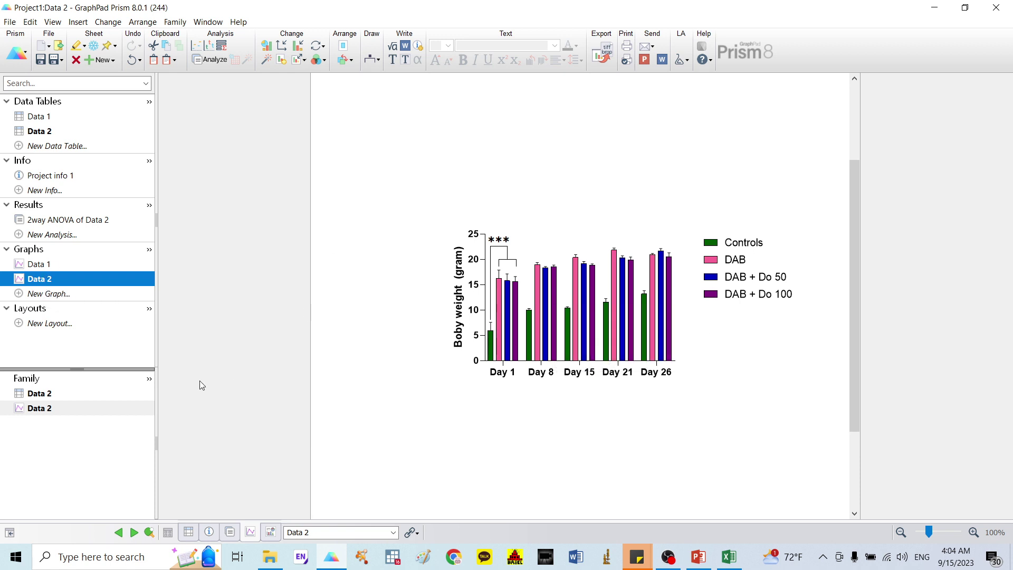
Step: Set up a new Data 2 graph as a scatter plot with bars at mean with SEM
click(51, 297)
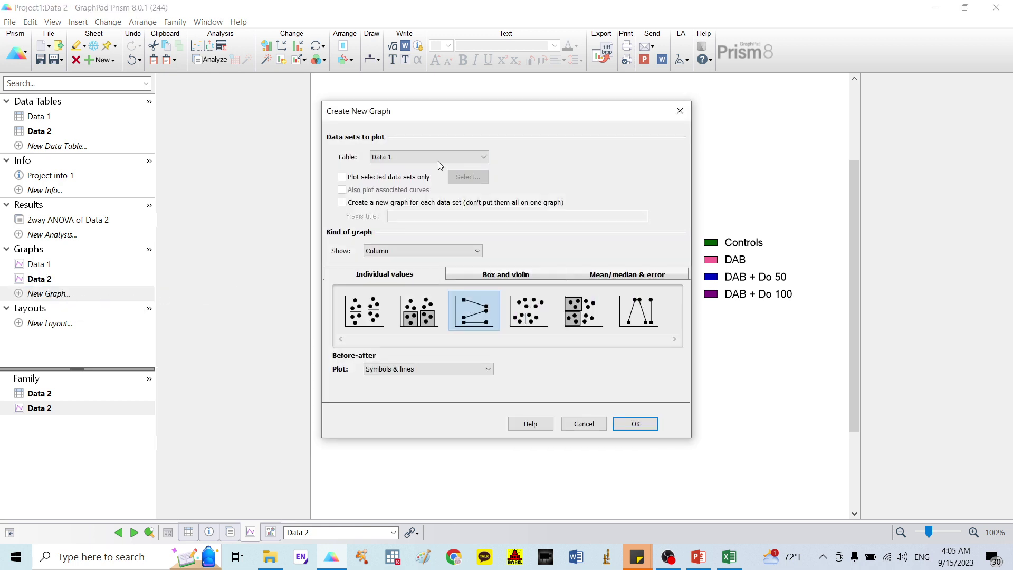
click(438, 157)
click(404, 176)
click(421, 318)
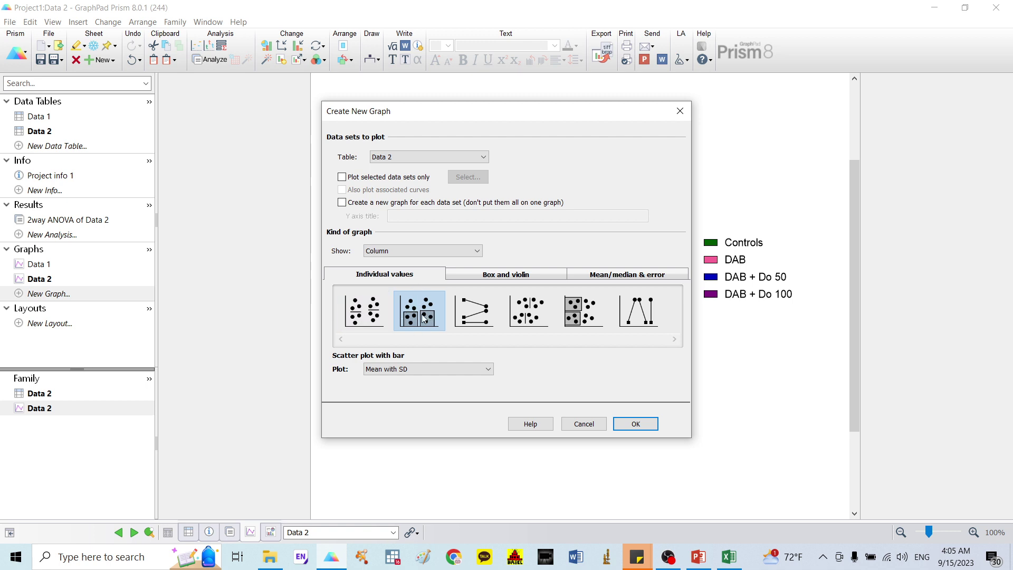
click(429, 368)
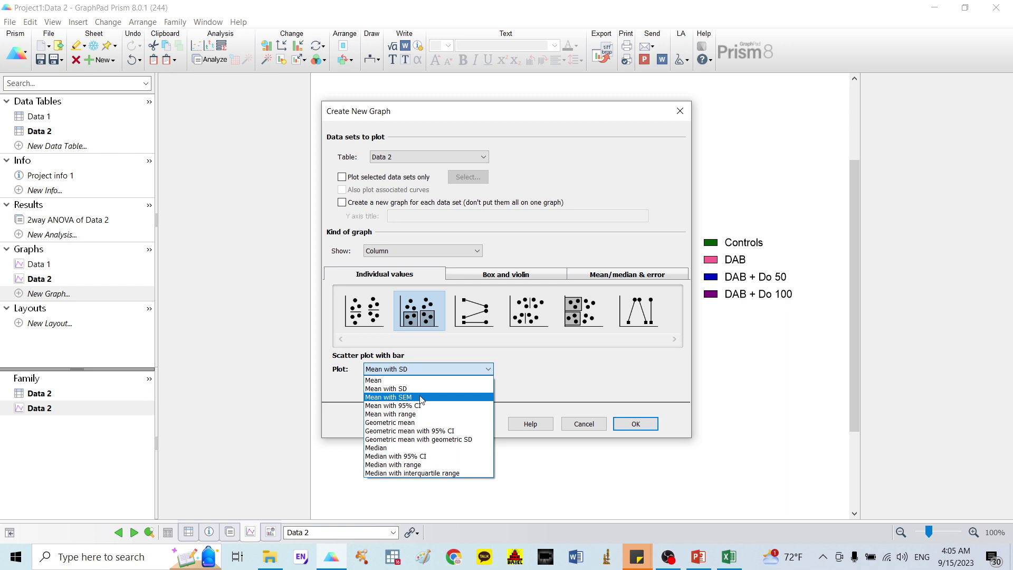
click(420, 398)
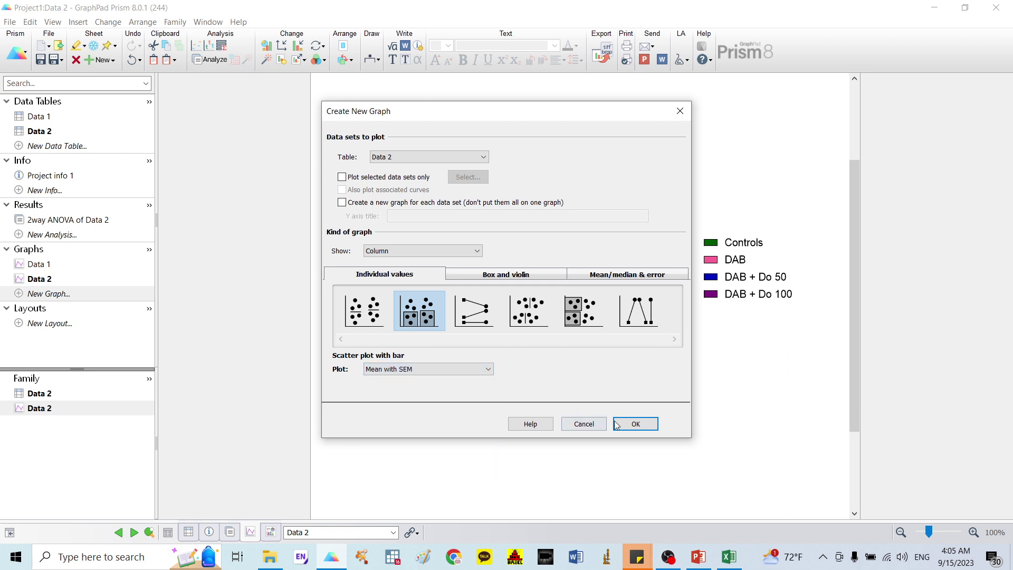
Step: Create the graph and set its Y-axis title to 'Boby weight (gram)'
click(646, 424)
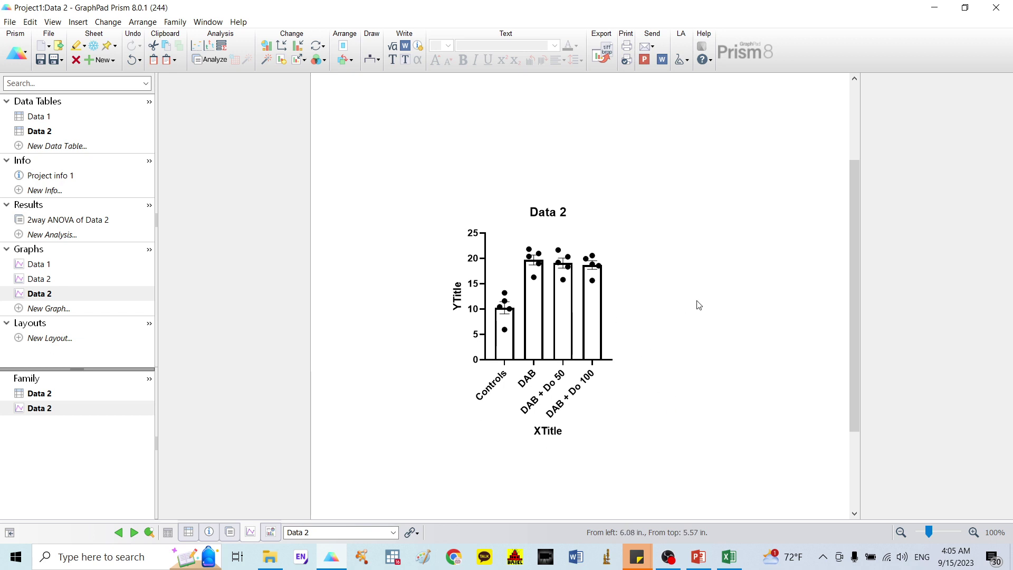
click(456, 295)
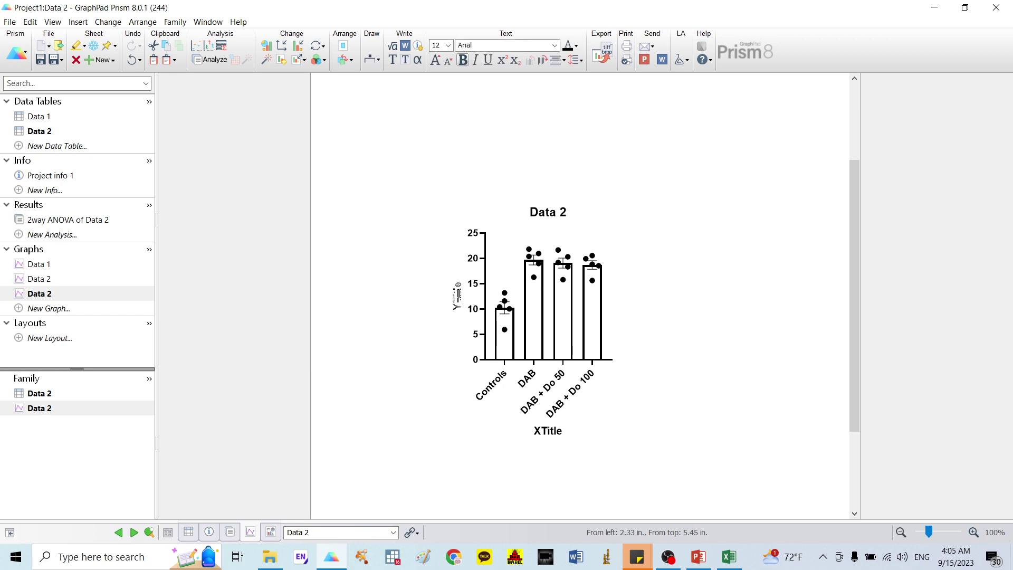
click(456, 295)
click(457, 309)
Step: Delete the Data 2 graph title and the XTitle label, then open the axis formatting
double_click(558, 213)
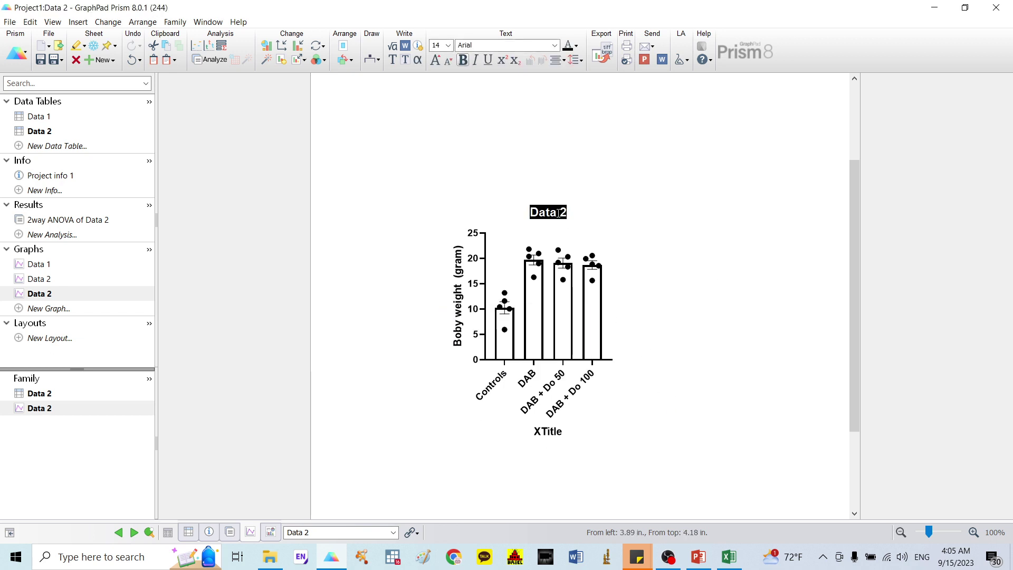
key(Delete)
double_click(547, 431)
key(Delete)
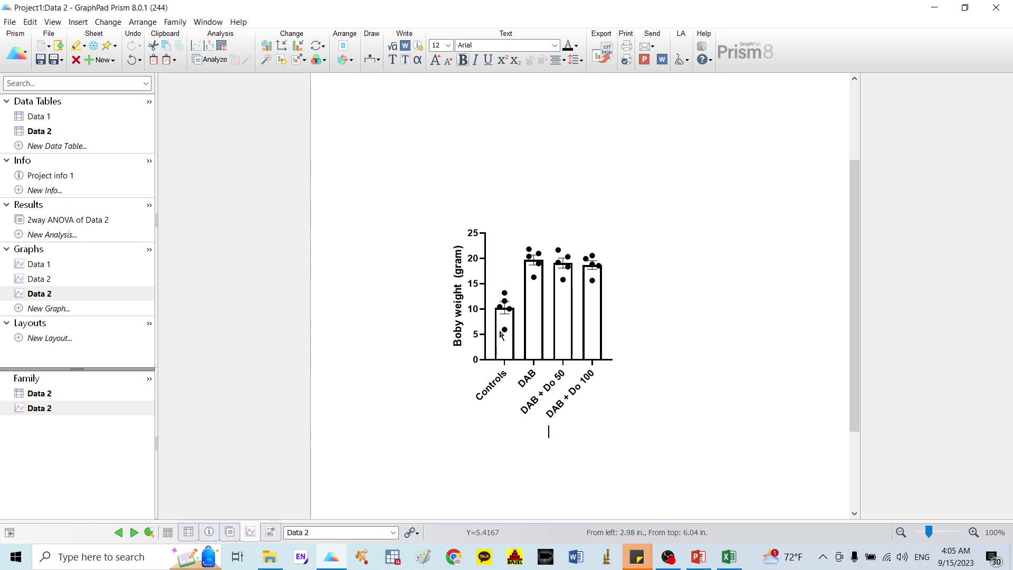
click(486, 316)
double_click(486, 316)
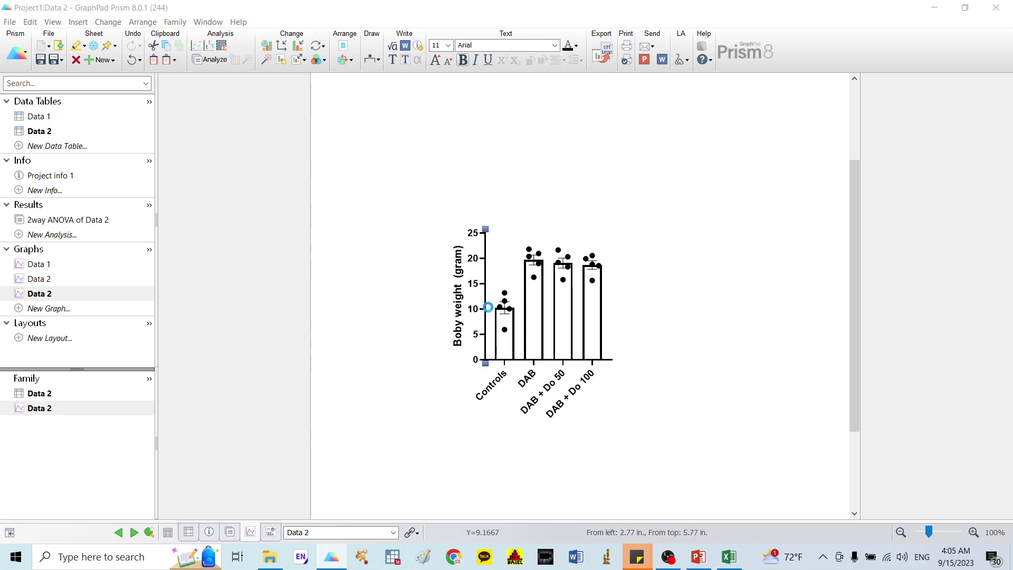
Step: Set the scatter-bar graph's axis thickness to 1/4 pt under Frame and Origin
click(341, 115)
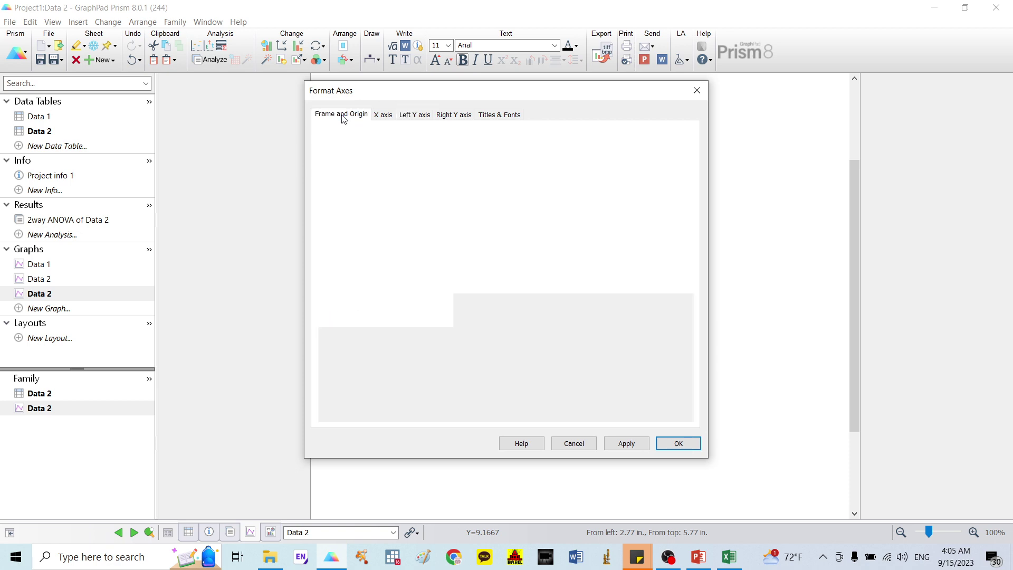
click(439, 276)
click(430, 297)
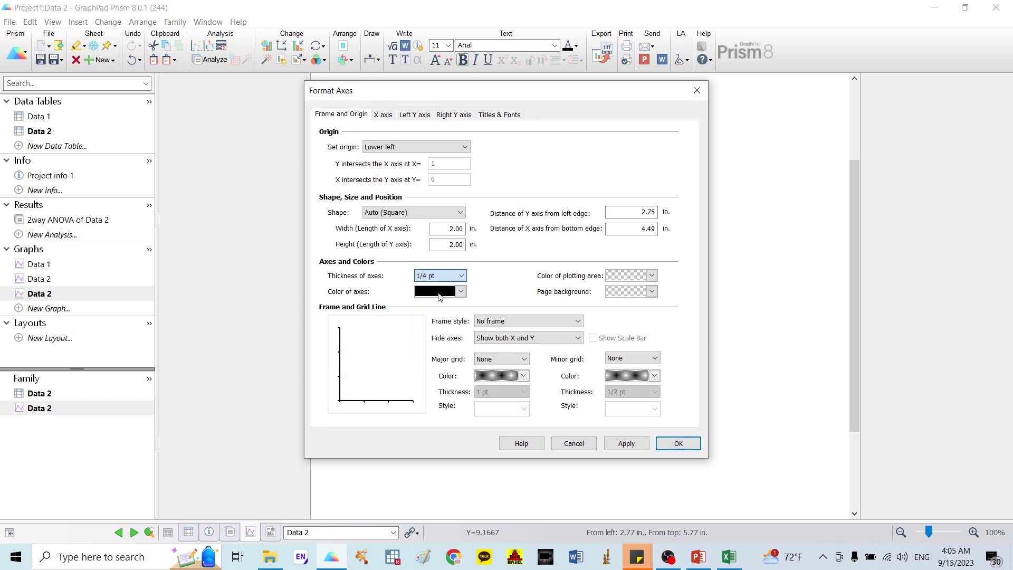
click(665, 442)
click(507, 343)
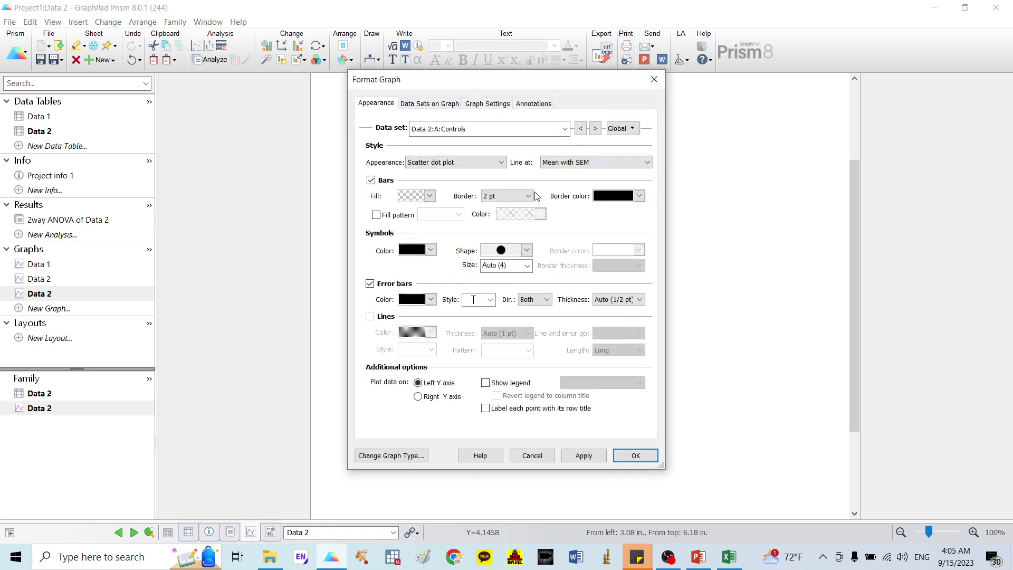
Step: Give the Controls bar a 1/4 pt border and a dark green fill
click(509, 201)
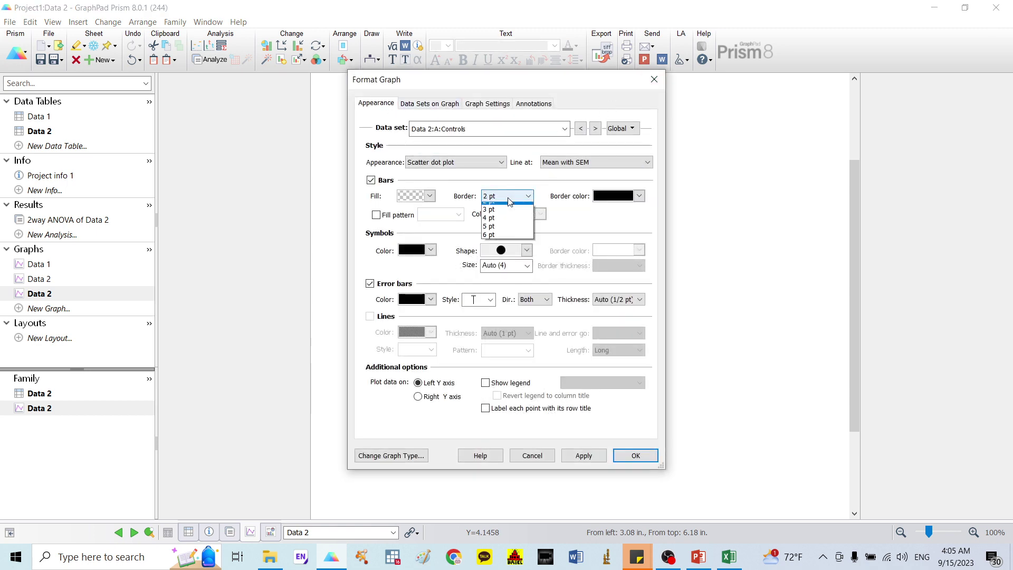
click(499, 215)
click(430, 195)
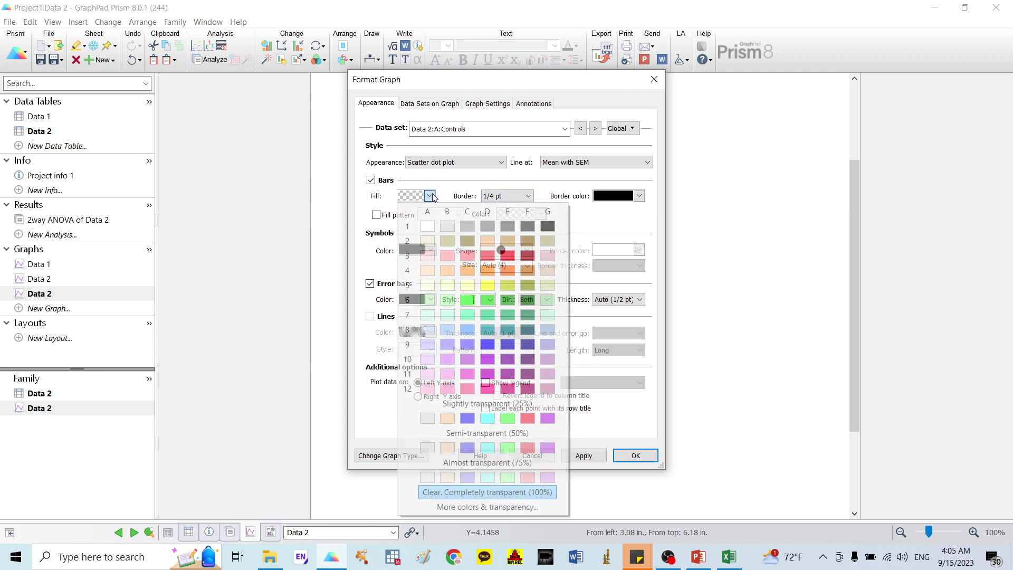
click(526, 300)
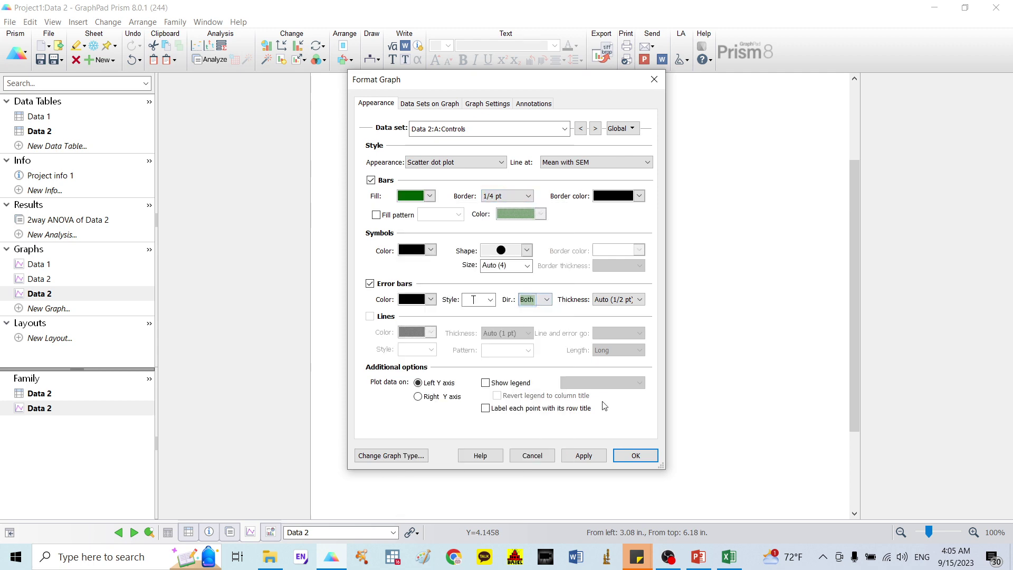
click(636, 455)
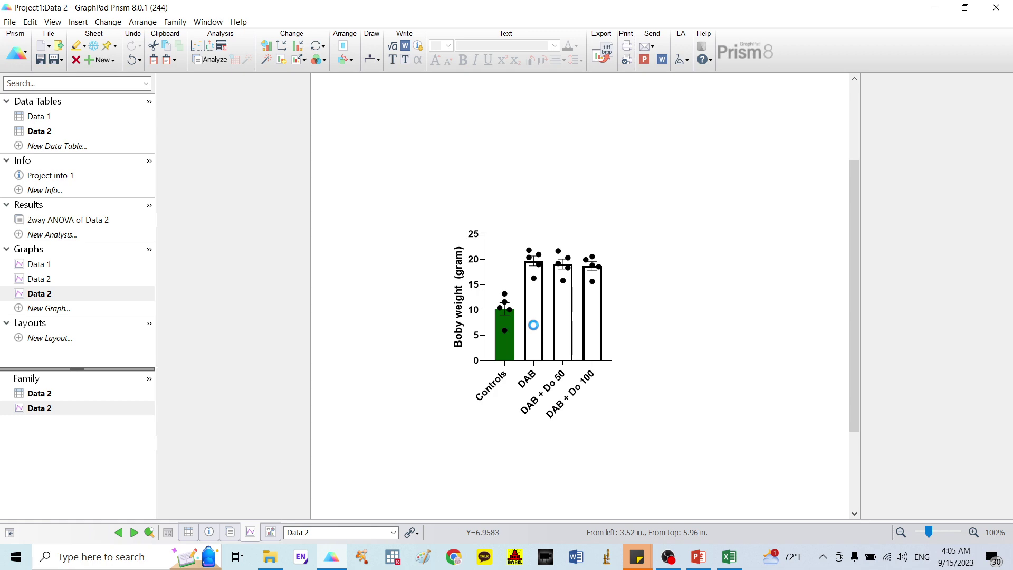
Step: Give the DAB bar a 1/4 pt border and a red fill
double_click(533, 325)
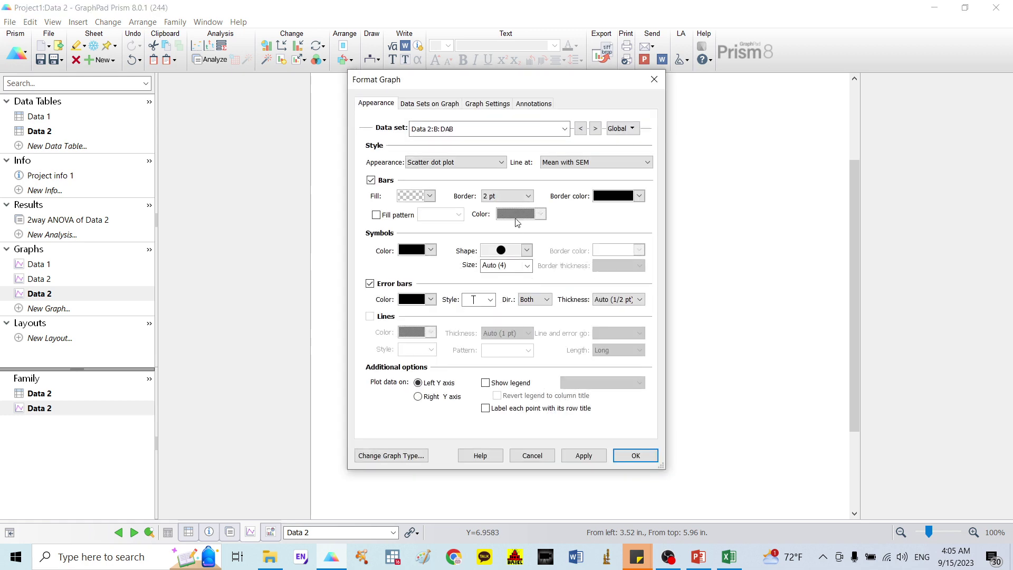
click(516, 197)
click(507, 211)
click(430, 196)
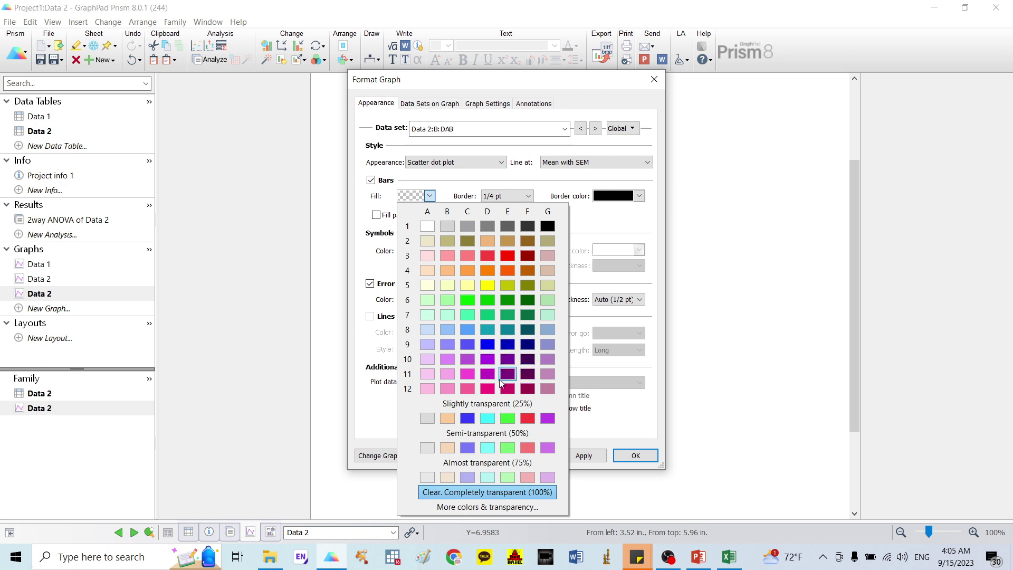
click(526, 418)
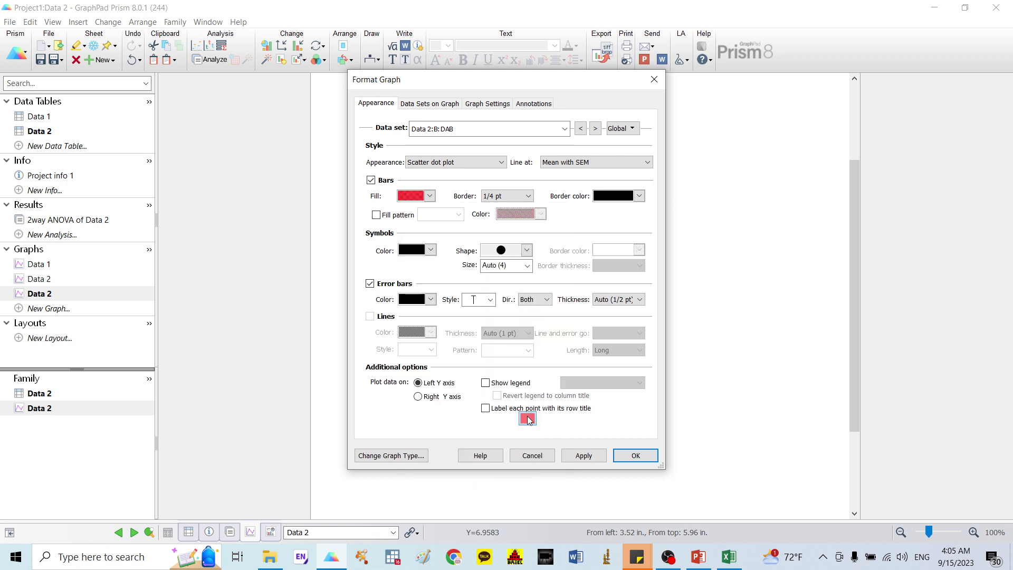
click(636, 456)
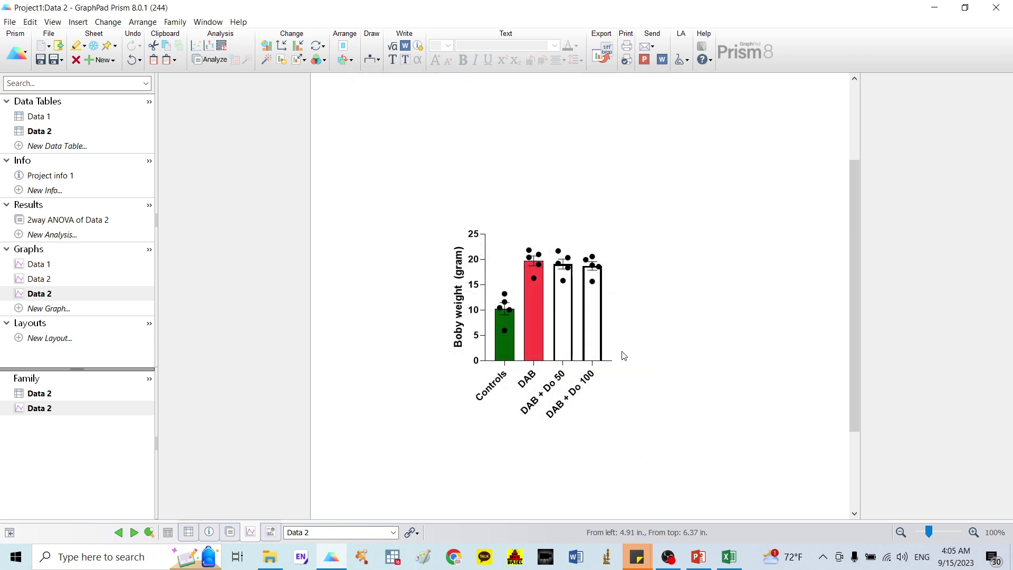
Step: Give the DAB + Do 50 bar a 1/4 pt border and a dark blue fill
double_click(580, 307)
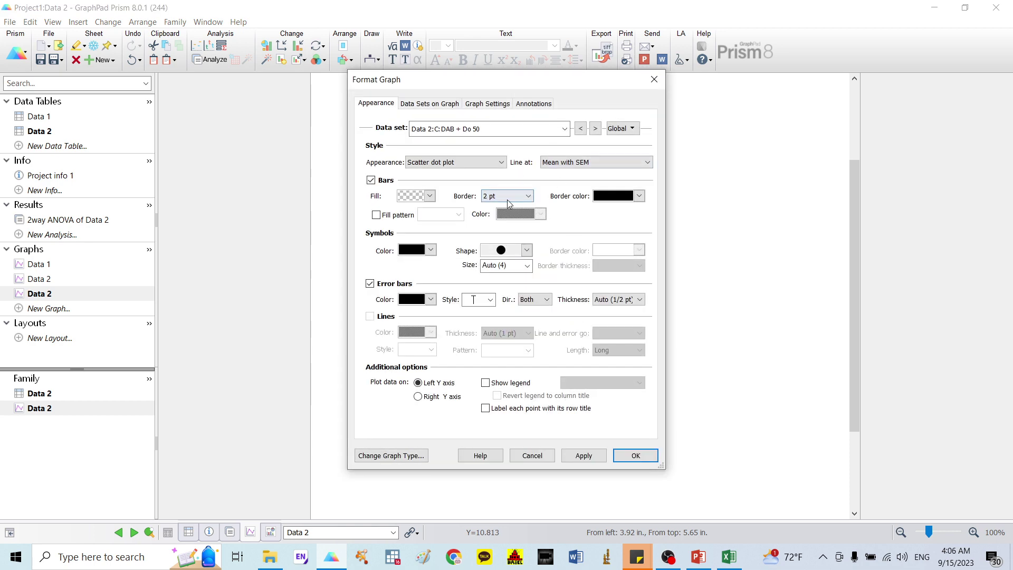
click(528, 196)
click(490, 209)
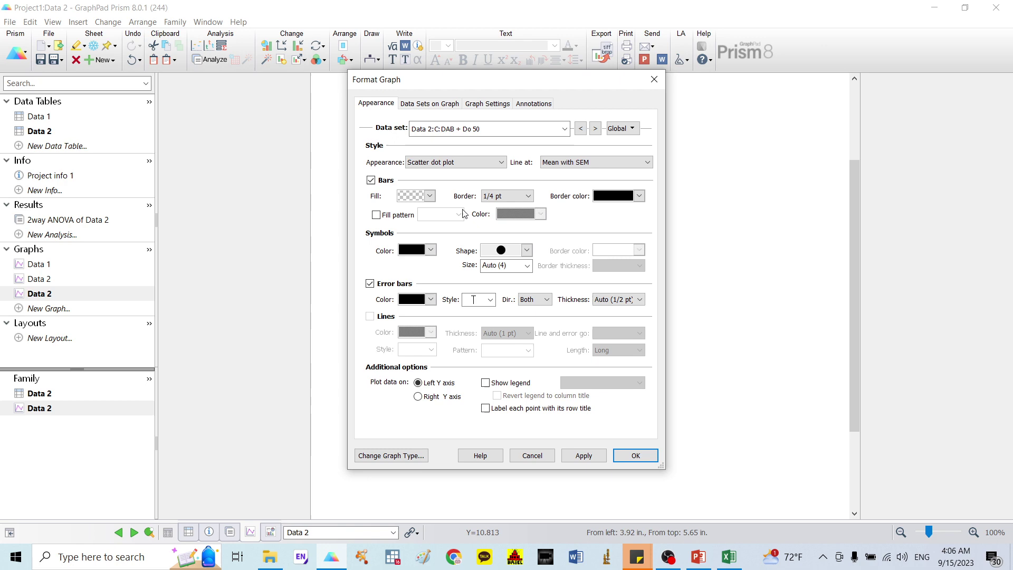
click(430, 196)
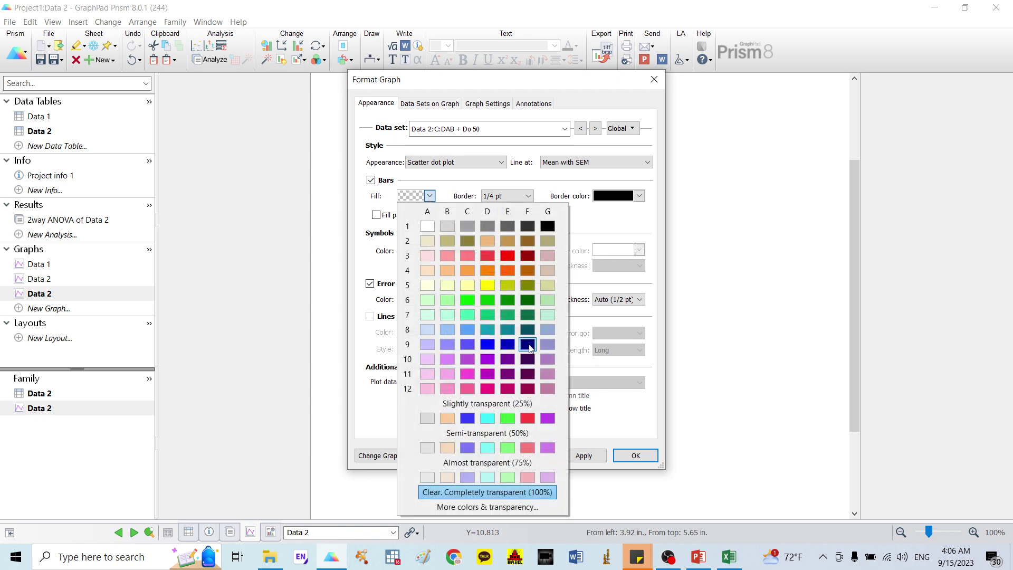
click(504, 346)
click(636, 455)
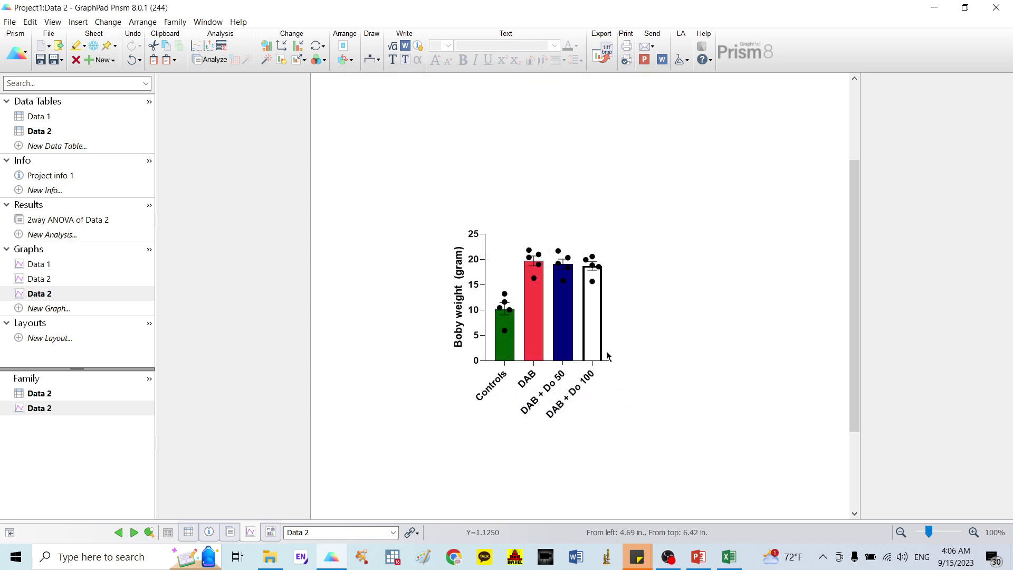
Step: Give the DAB + Do 100 bar a 1/4 pt border and a light lavender fill
double_click(603, 319)
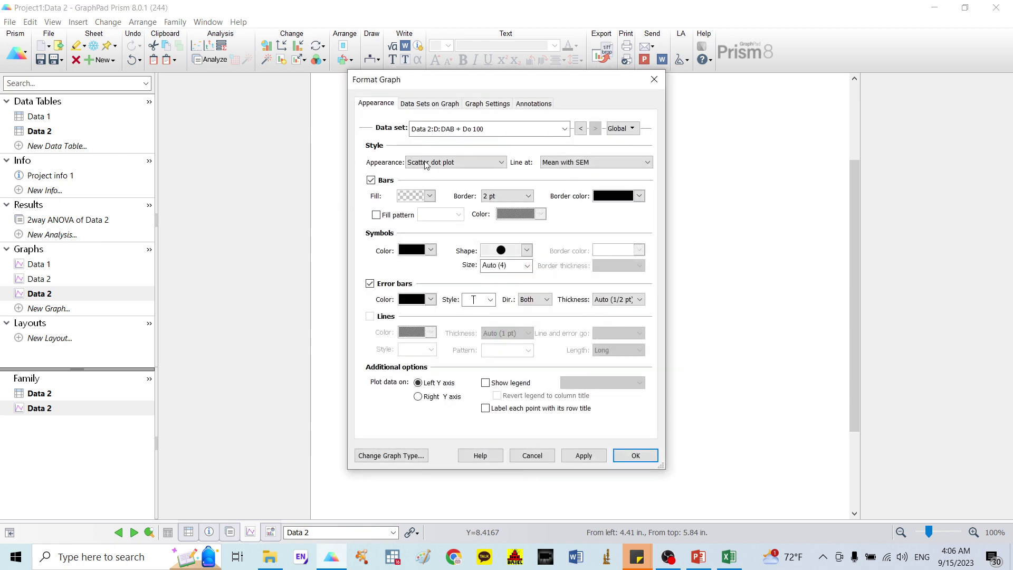
click(498, 196)
click(494, 212)
click(430, 195)
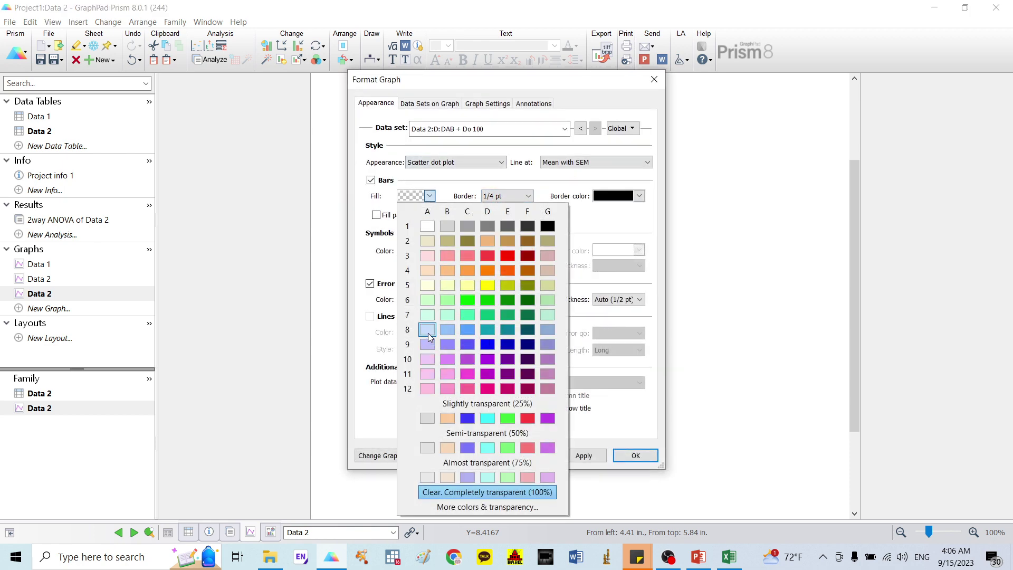
click(427, 344)
click(635, 455)
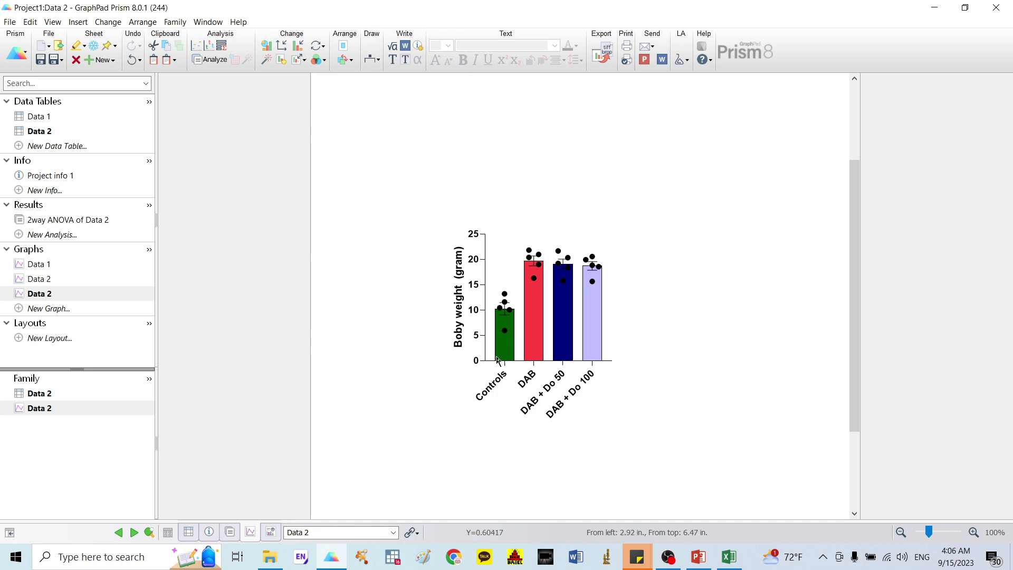
Step: Create a new one-way ANOVA column analysis on the Data 2 table
click(59, 236)
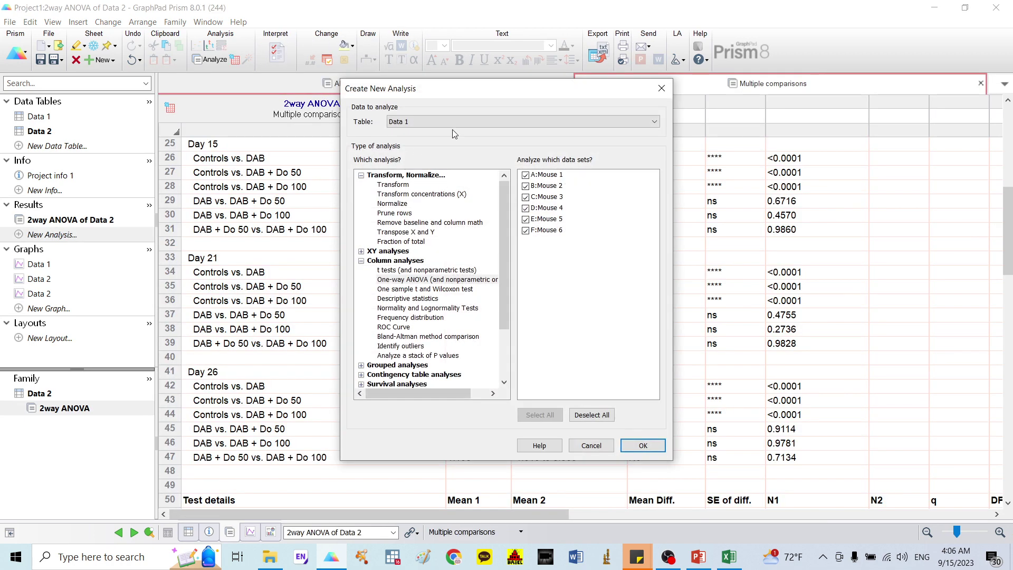
click(454, 125)
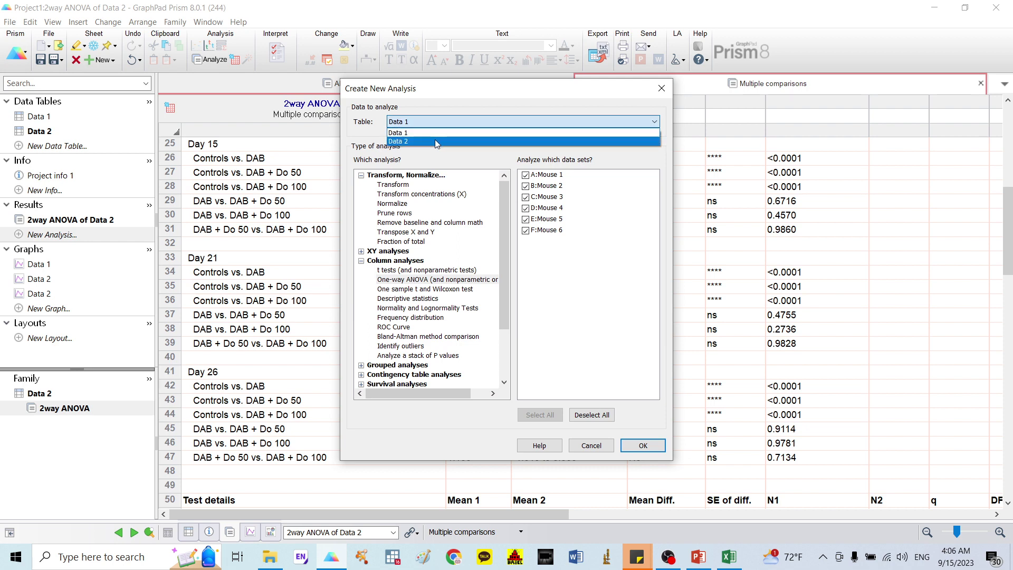
click(434, 140)
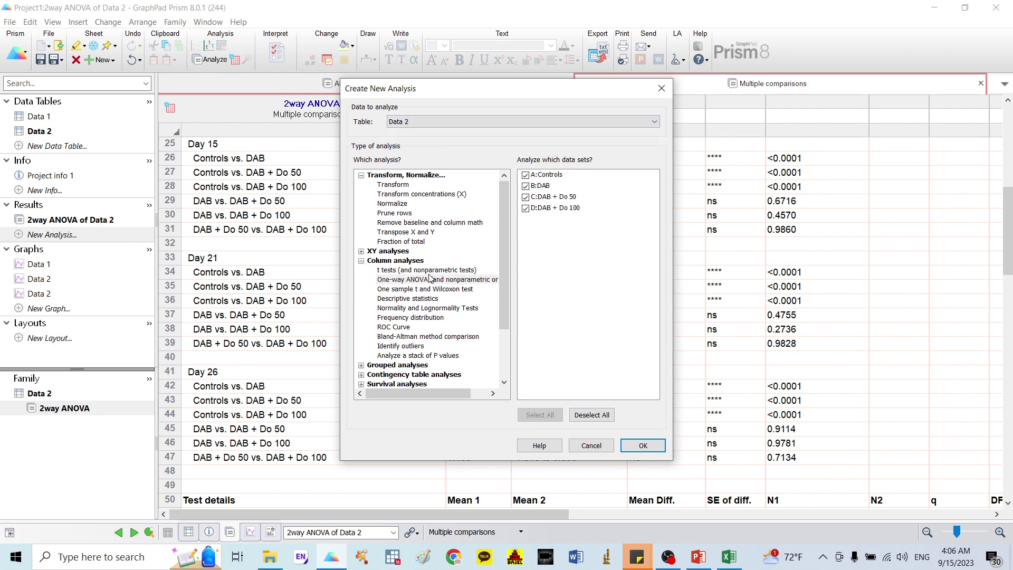
click(468, 281)
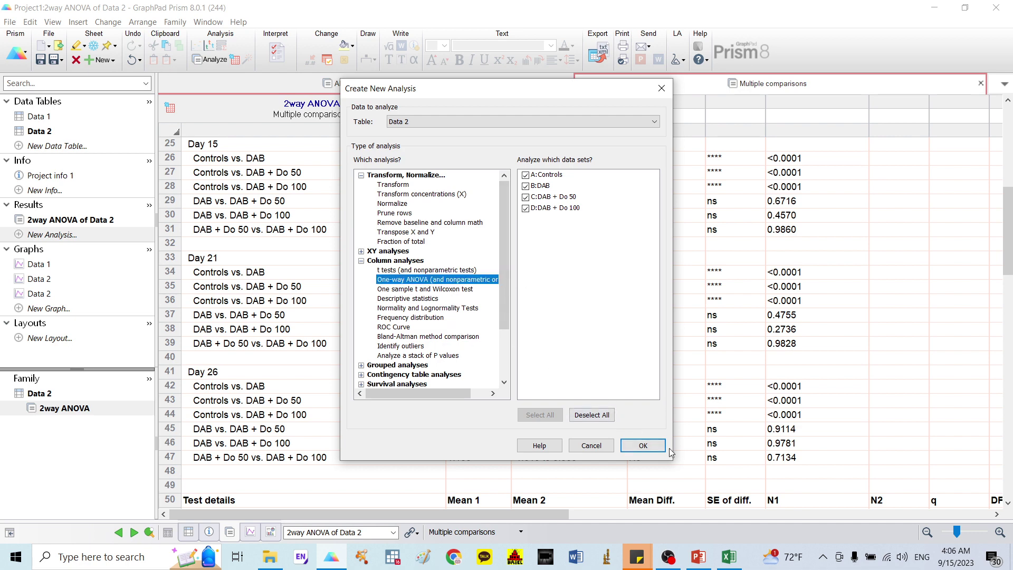
click(641, 445)
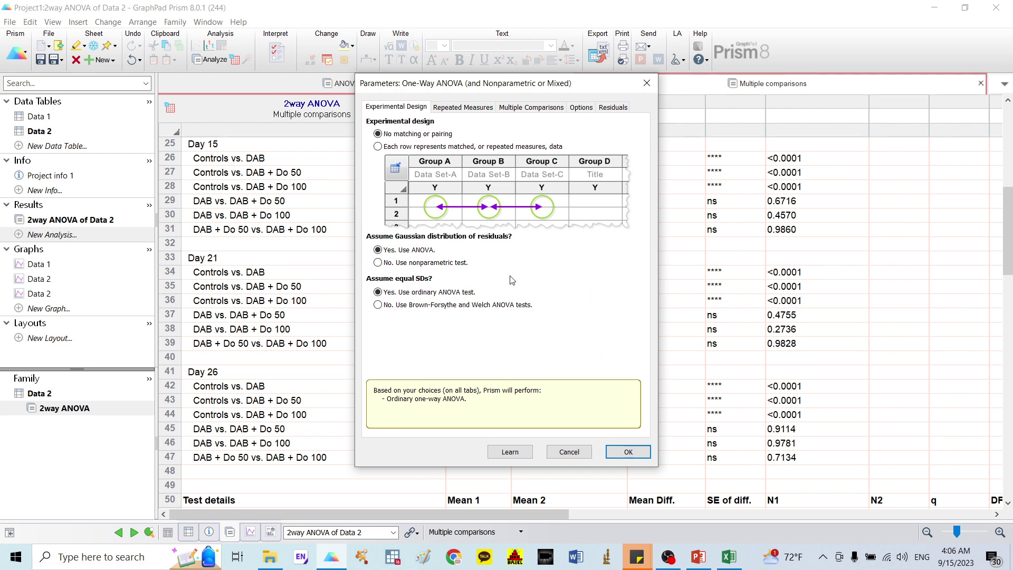
Step: Run a nonparametric Kruskal-Wallis test comparing every group with every other using Dunn's test
click(436, 264)
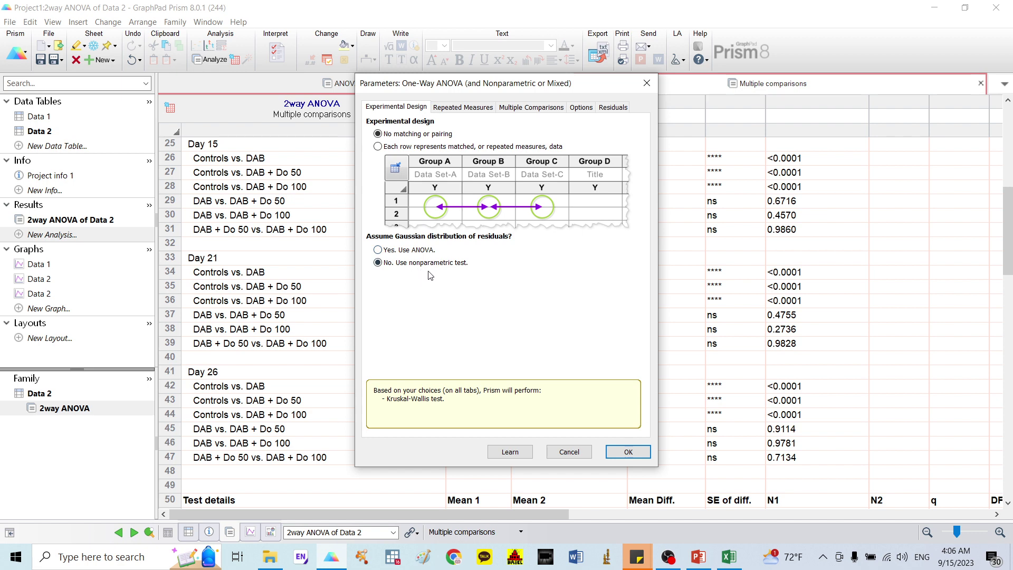
click(525, 110)
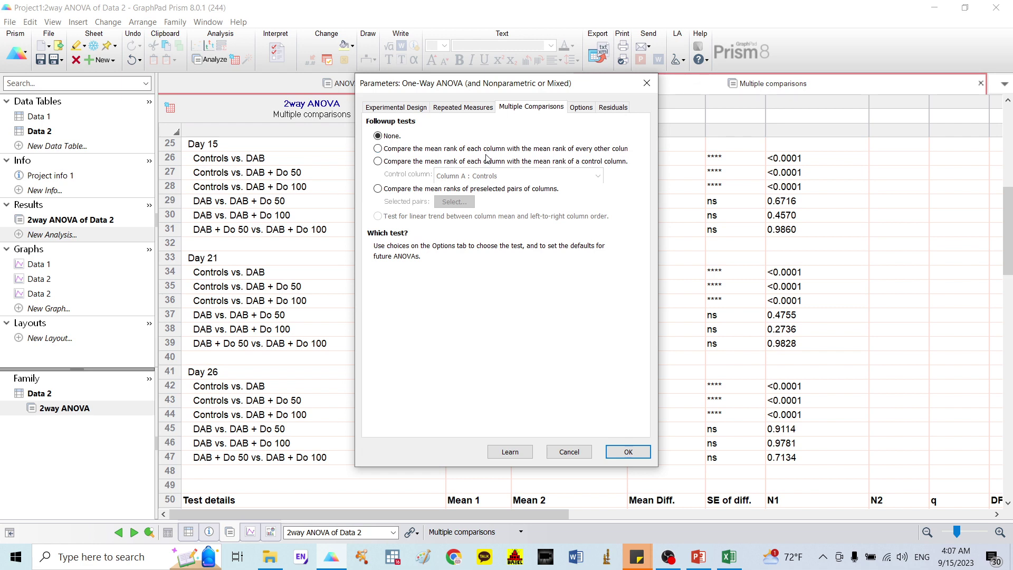
click(469, 152)
click(583, 108)
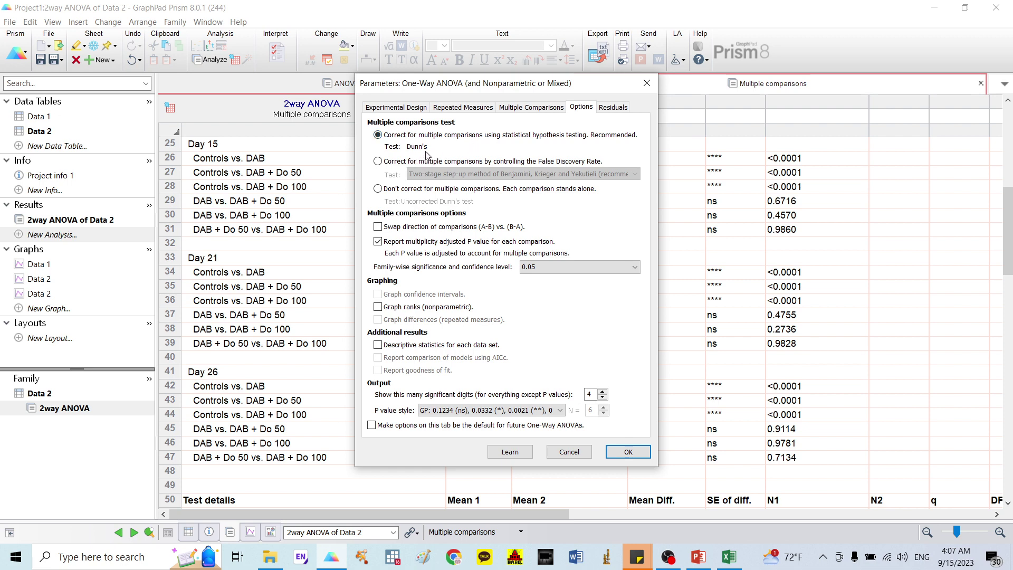
click(628, 452)
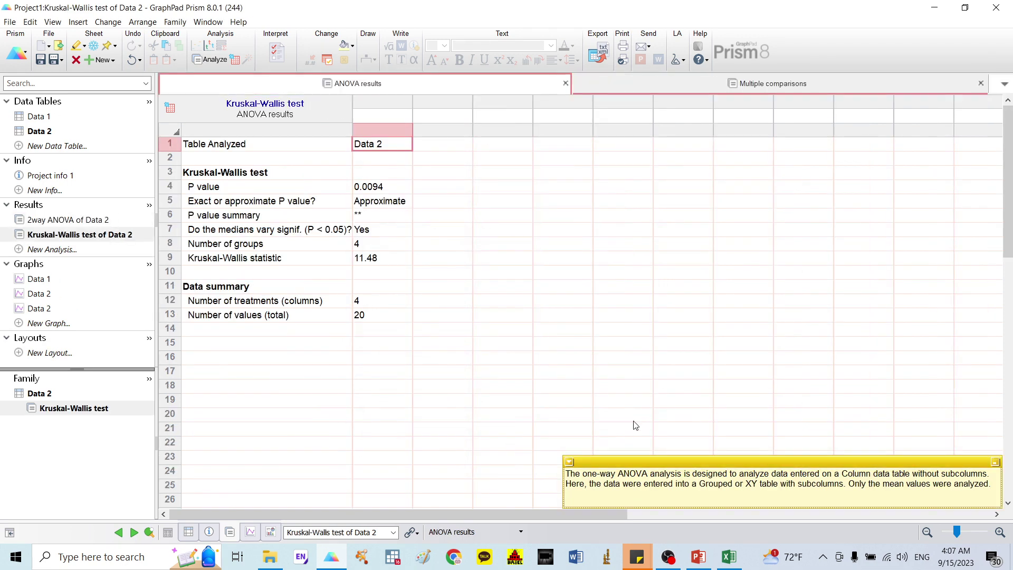
Step: Review Dunn's comparisons (only Controls vs. DAB significant, P=0.0097), then reopen the Data 2 graph
click(805, 84)
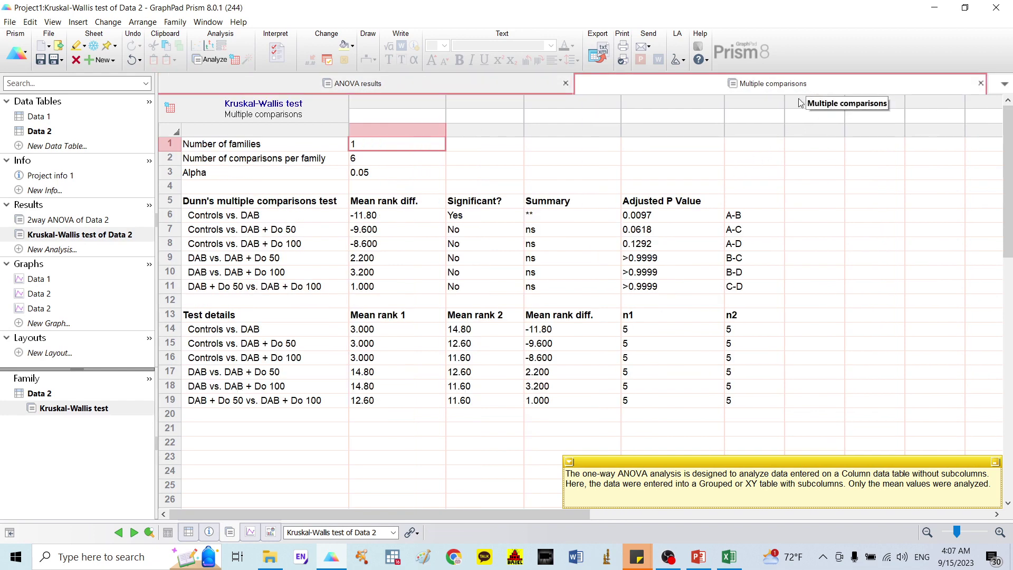
click(995, 462)
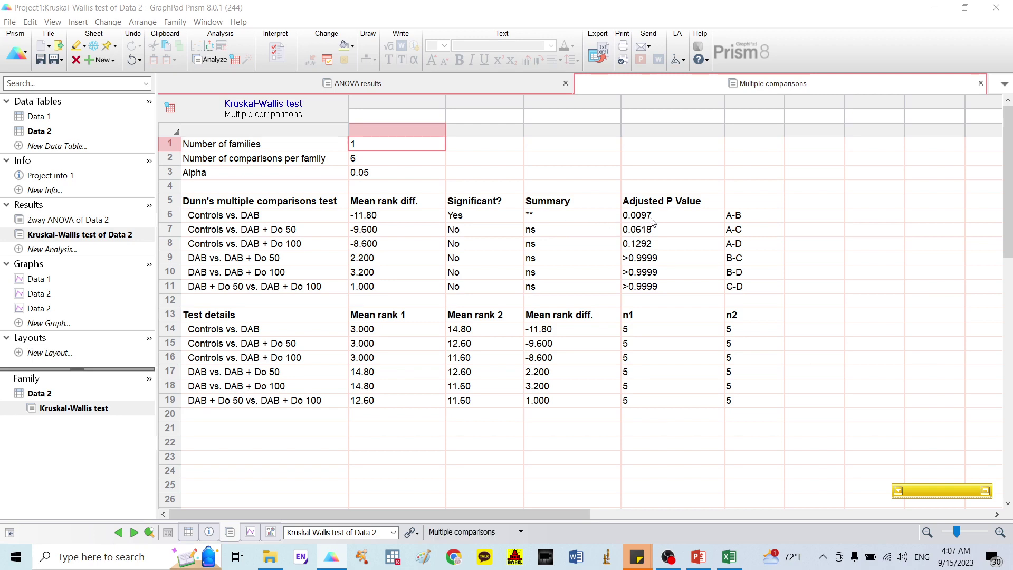
click(125, 306)
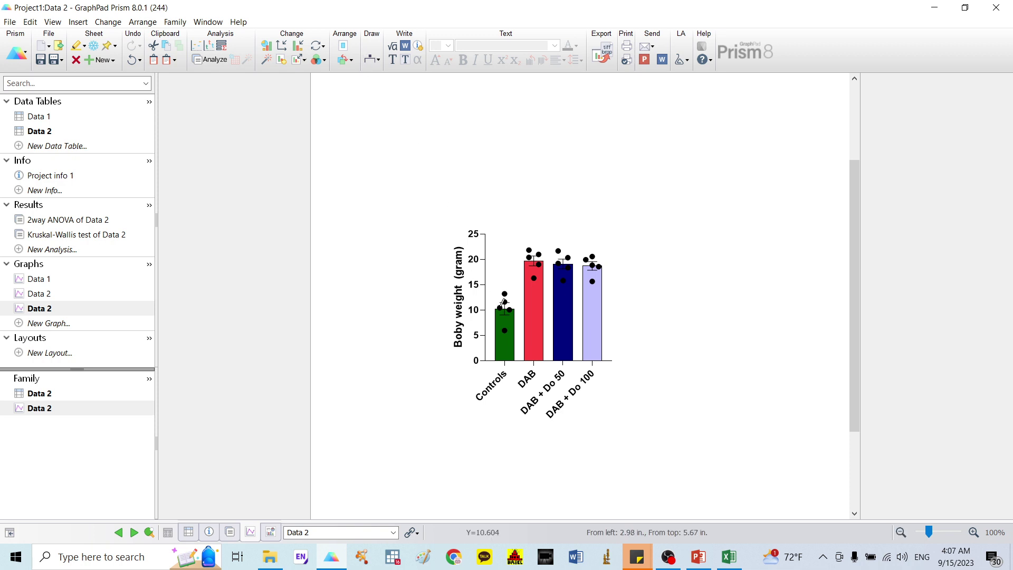
Step: Add a ** significance bracket between Controls and DAB with a 1/4 pt line
mouse_move(505, 290)
mouse_down()
mouse_move(539, 240)
mouse_move(536, 289)
mouse_up()
click(537, 261)
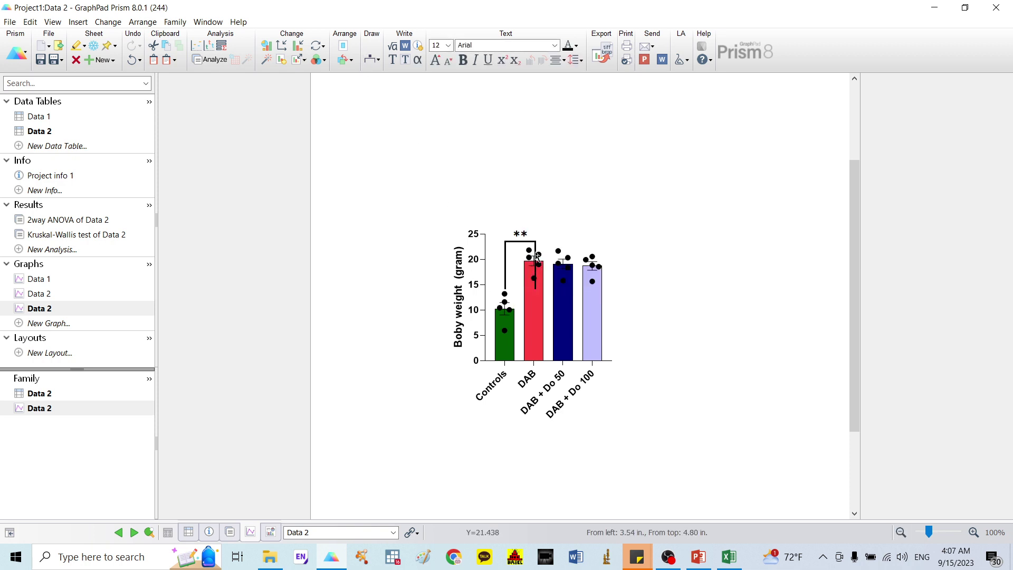
click(536, 260)
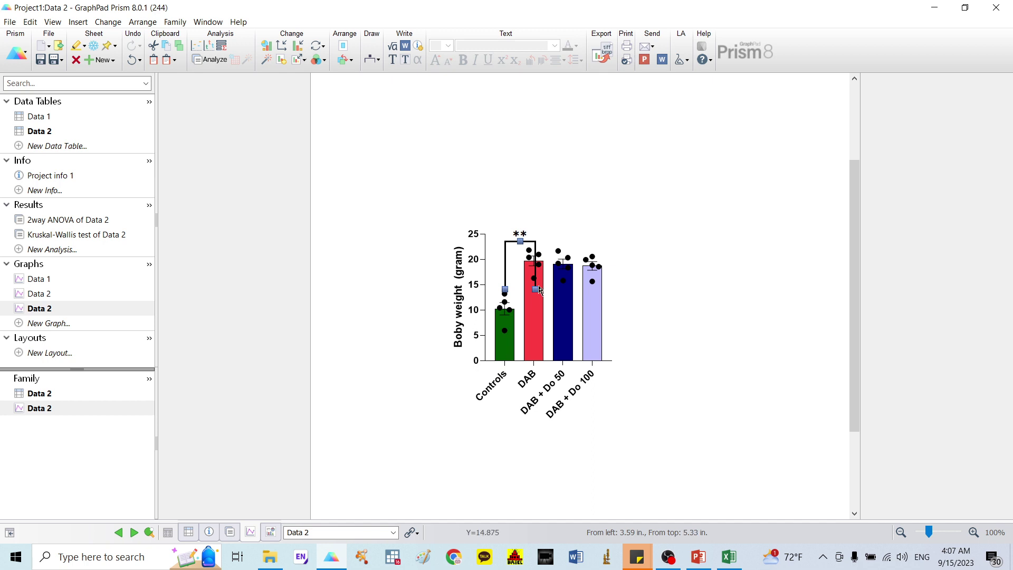
drag(534, 267, 534, 254)
click(520, 253)
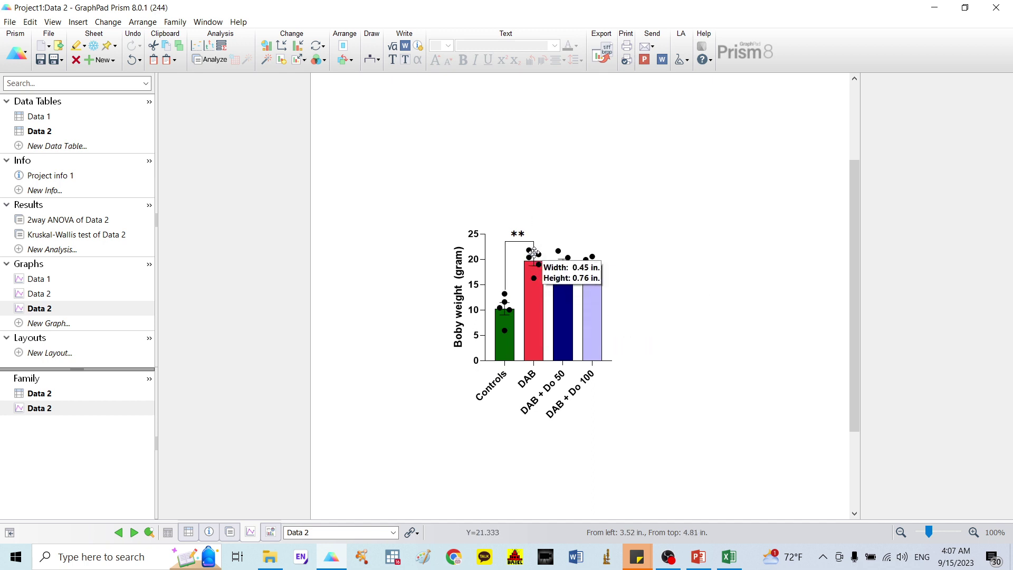
double_click(506, 259)
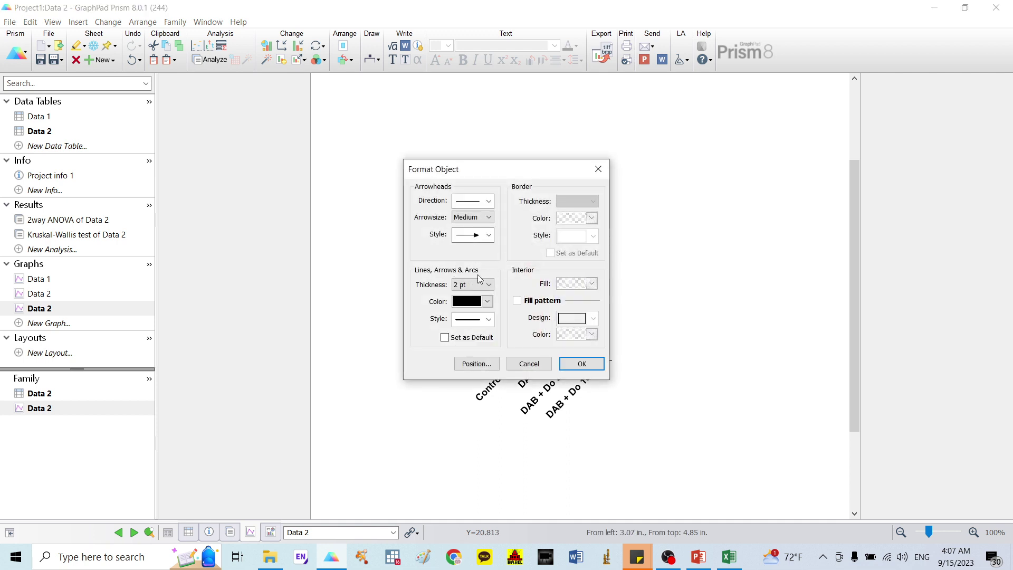
click(475, 285)
click(475, 296)
click(581, 363)
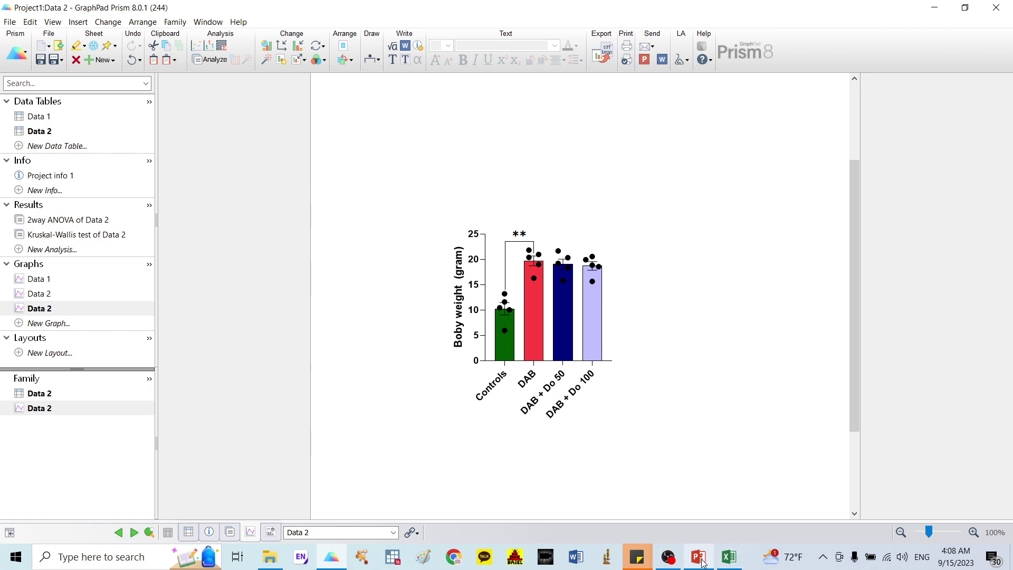
Step: Present the Body Weight slide full screen in PowerPoint
mouse_move(701, 563)
click(701, 506)
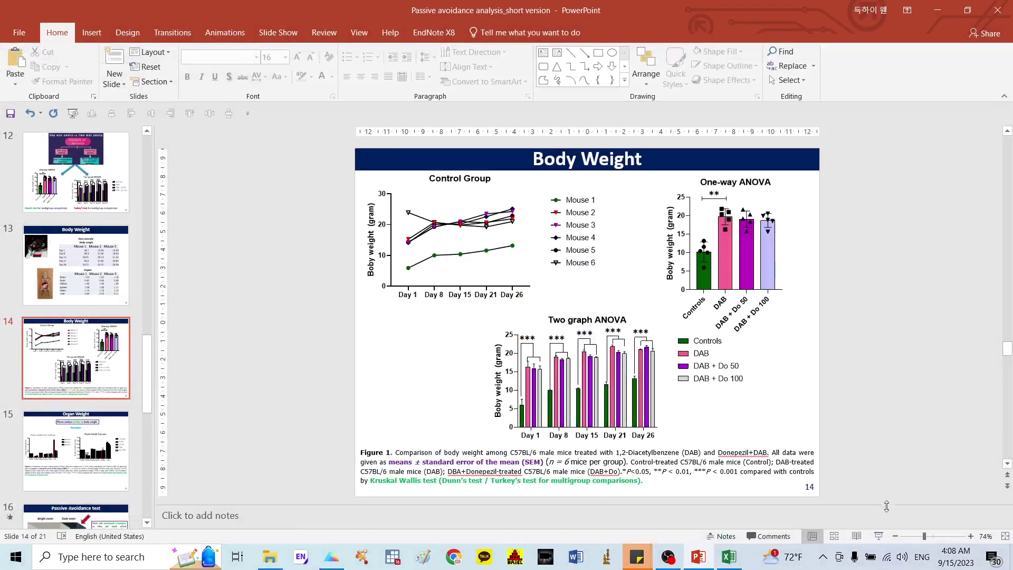
click(878, 536)
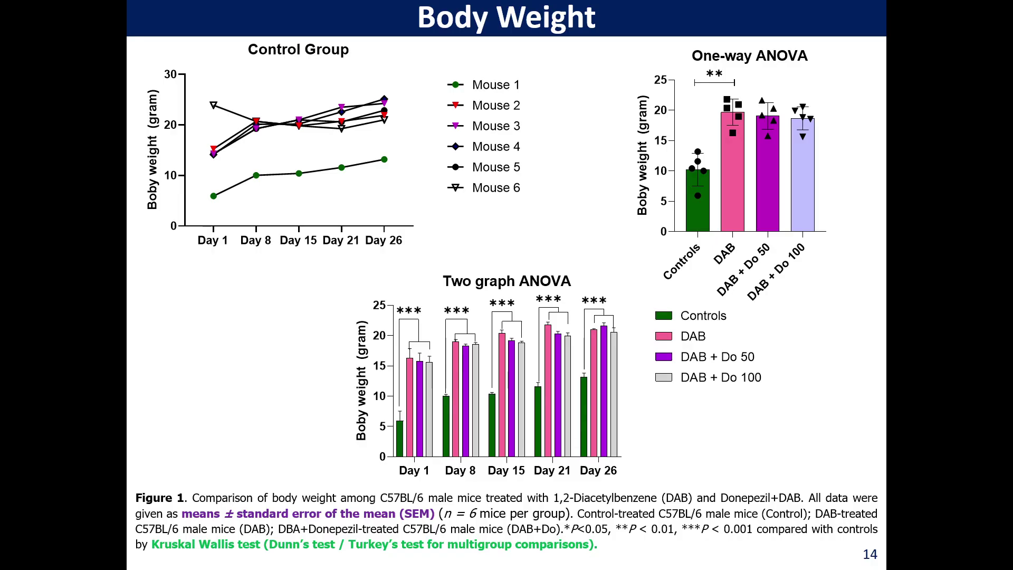
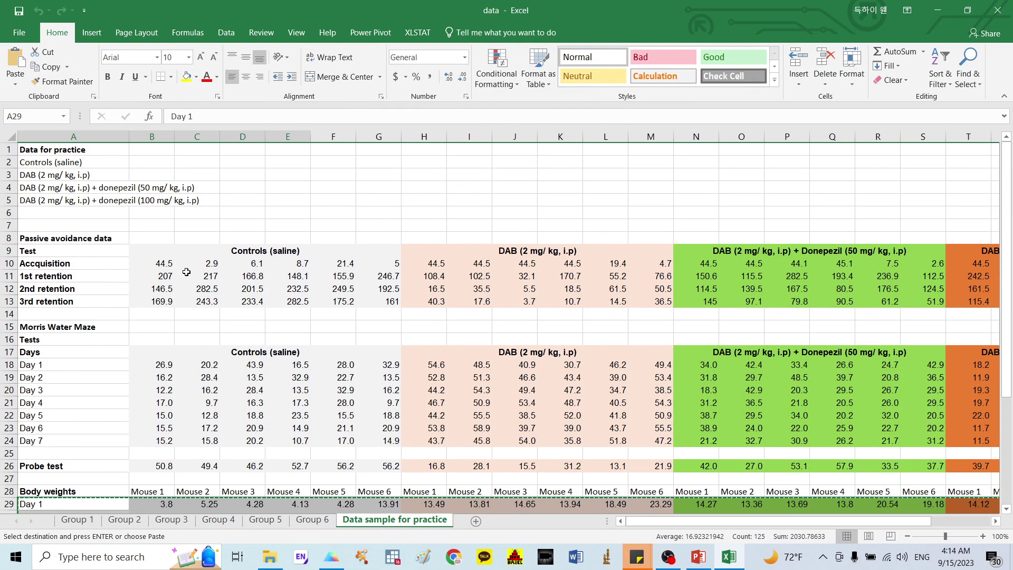
Step: Copy Excel range A10:G13 (Controls rows with test labels) and start a new Prism data table
click(71, 239)
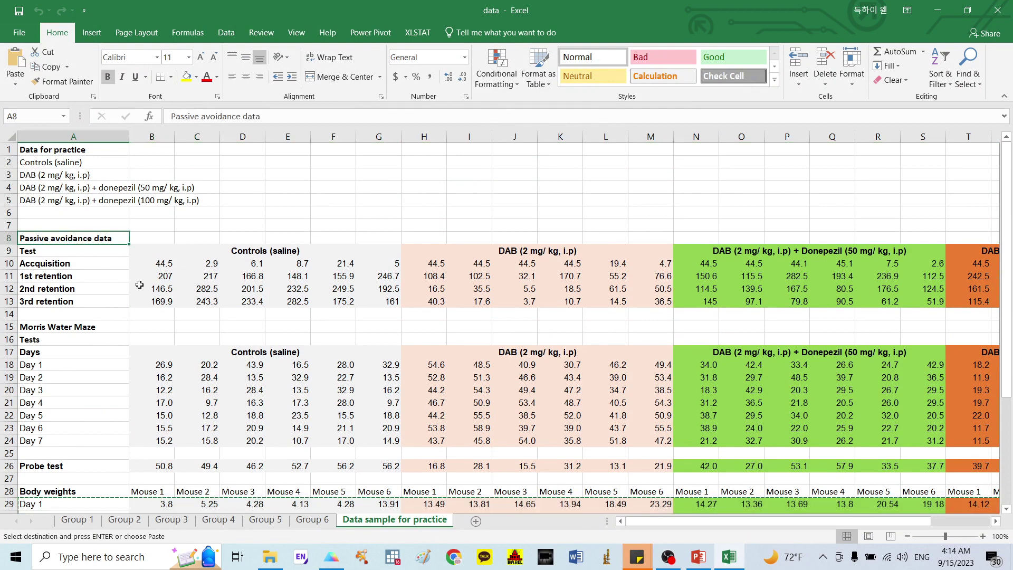
drag(163, 264, 404, 311)
drag(65, 263, 379, 300)
key(ctrl+c)
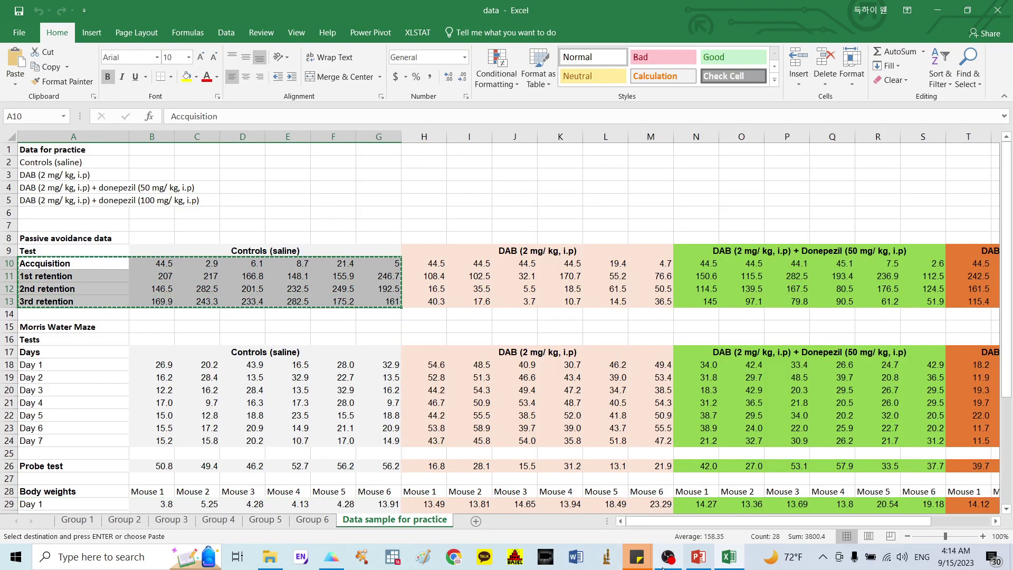
click(332, 556)
click(51, 147)
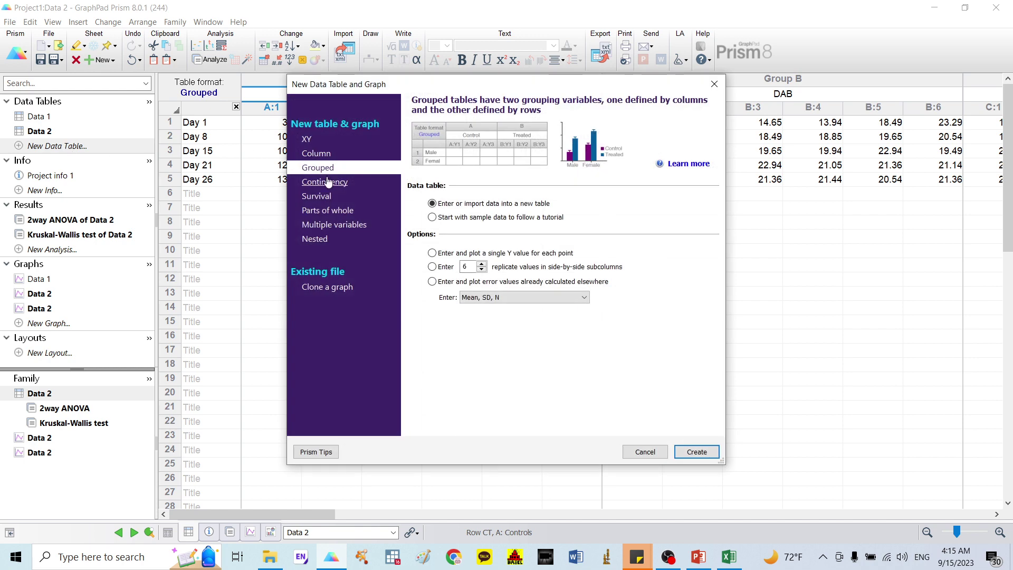
Step: Create a new column-format data table that includes a row titles column
click(325, 154)
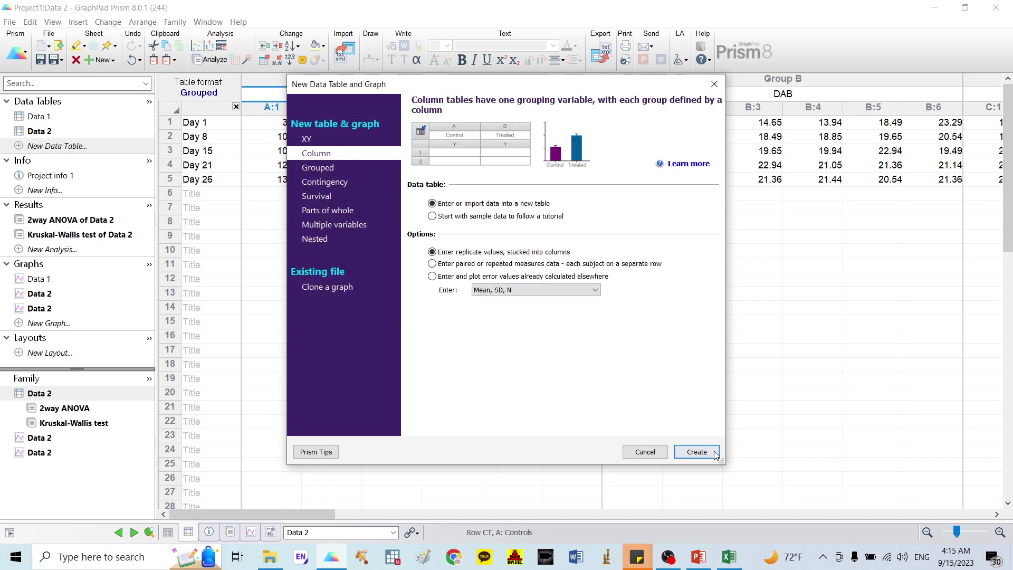
click(697, 452)
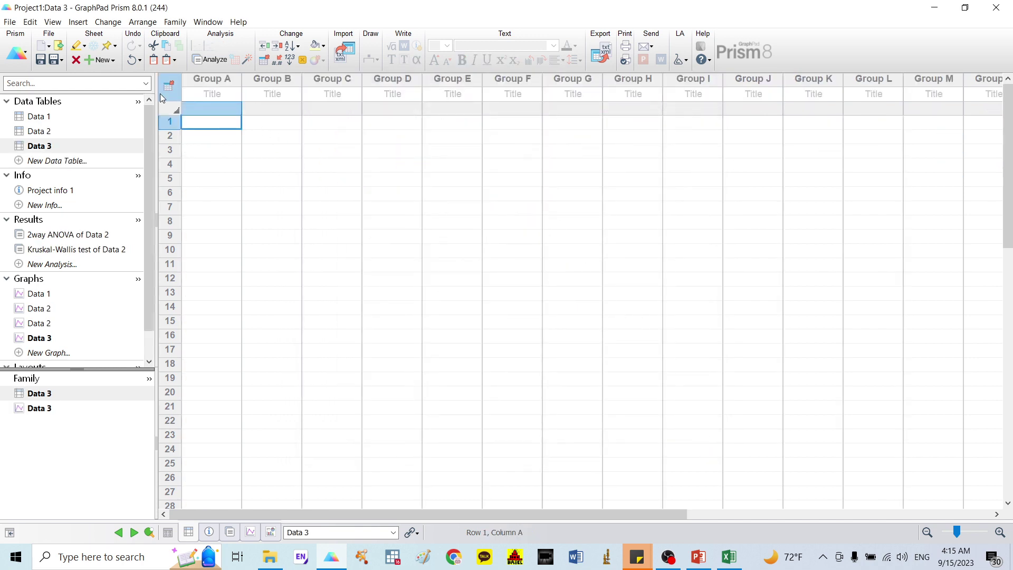
click(175, 110)
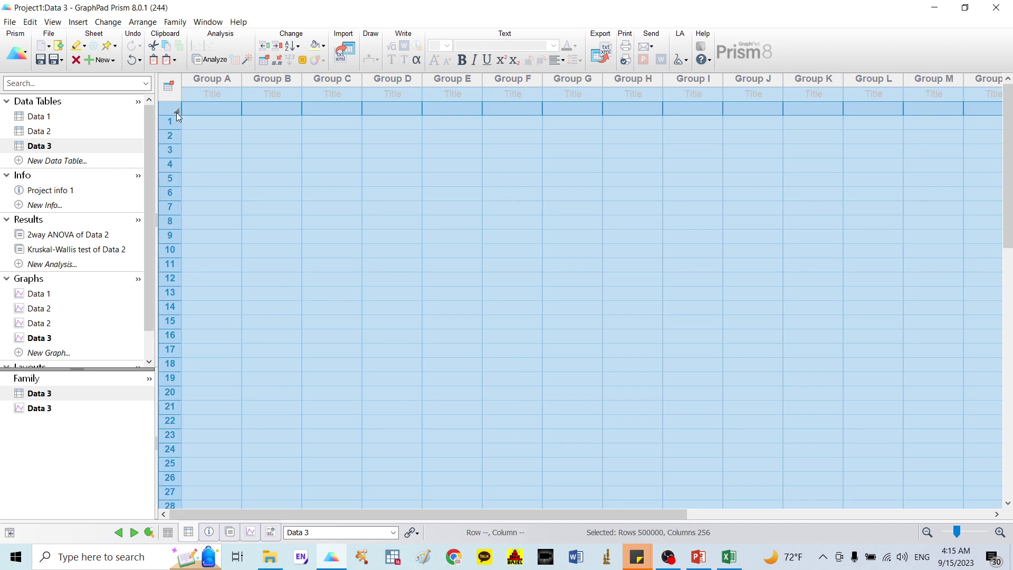
double_click(176, 112)
click(387, 113)
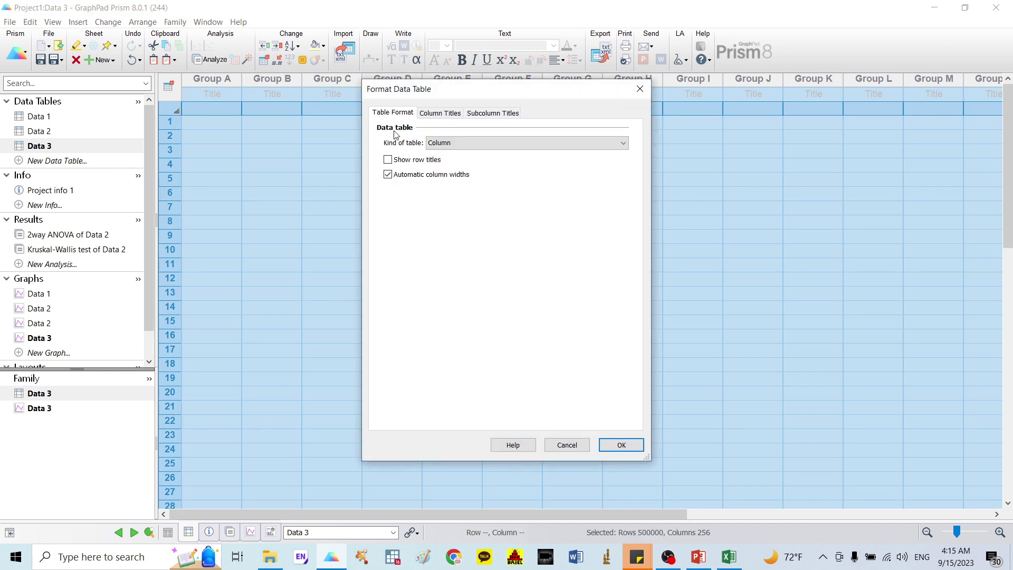
click(621, 443)
Step: Paste the Controls data into Data 3 and reuse Data 1's Mouse 1–Mouse 6 column titles
click(214, 123)
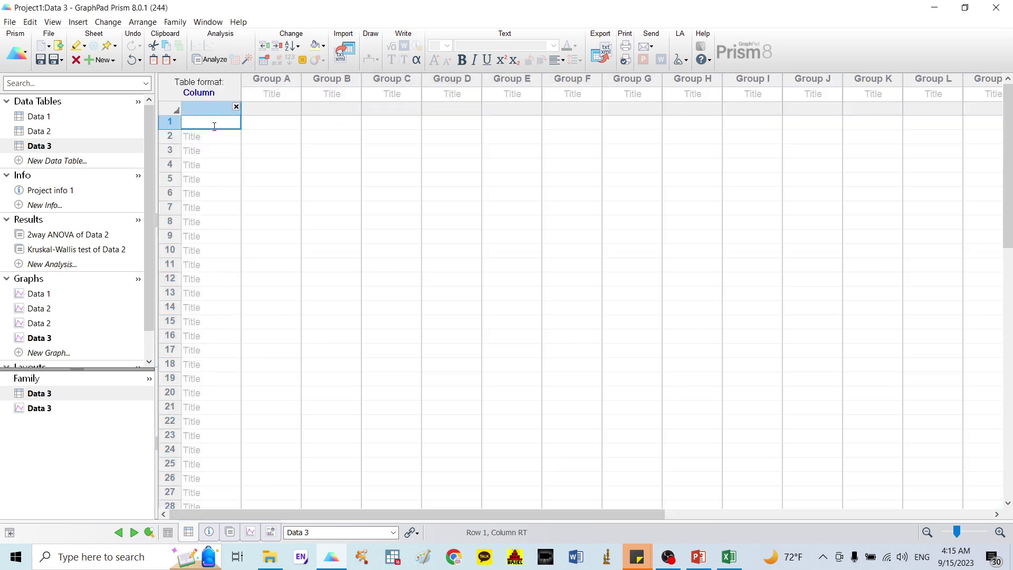
key(ctrl+v)
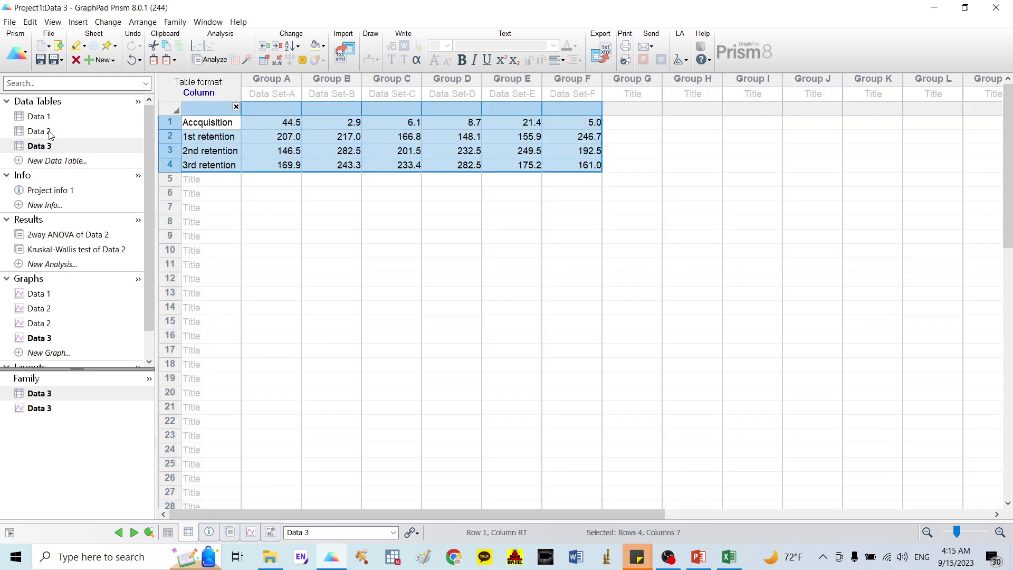
click(38, 116)
drag(271, 94, 550, 93)
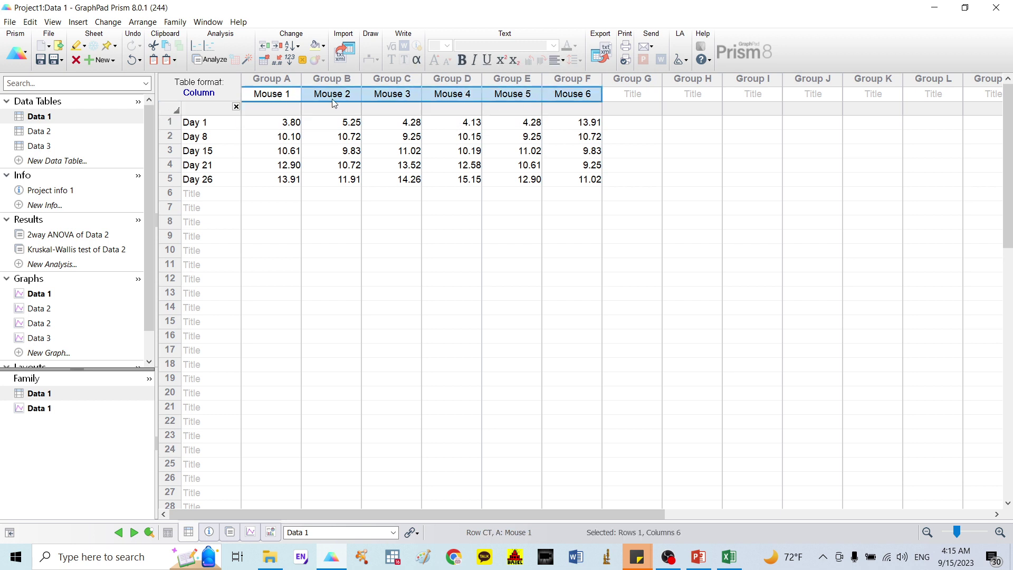
click(47, 148)
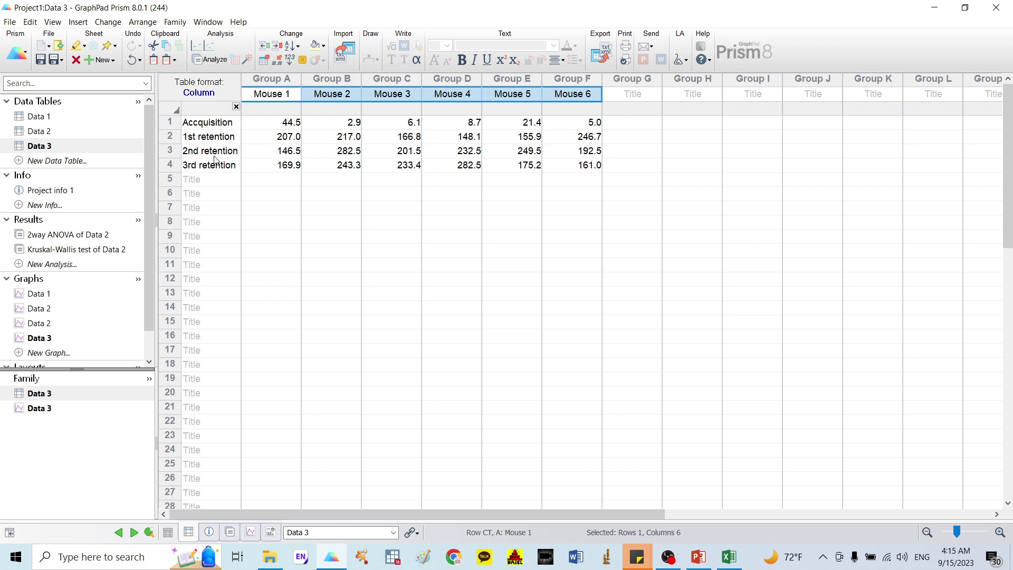
click(39, 338)
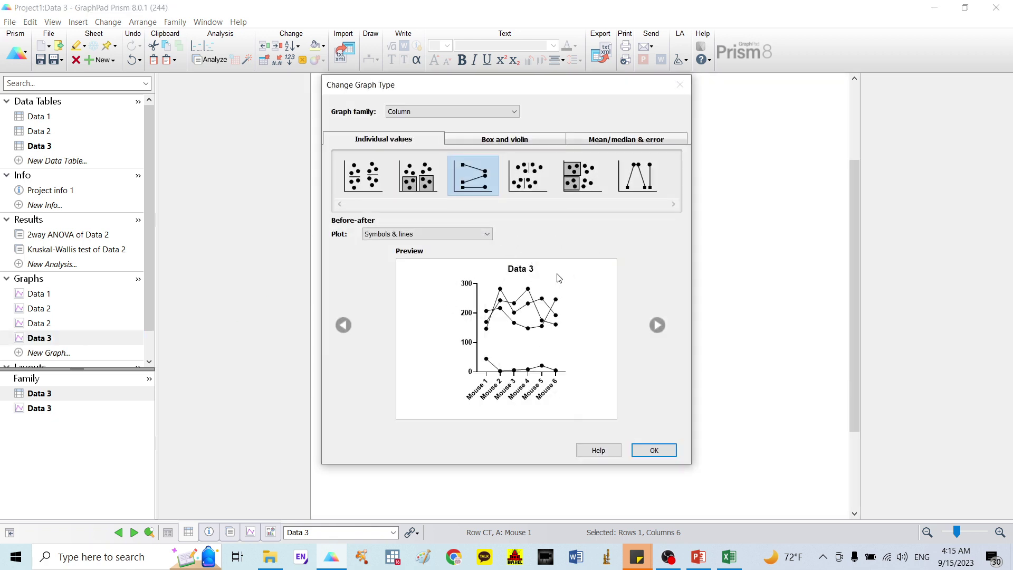
Step: Change the Data 3 graph to Grouped summary data with symbols at mean and connecting lines
click(460, 115)
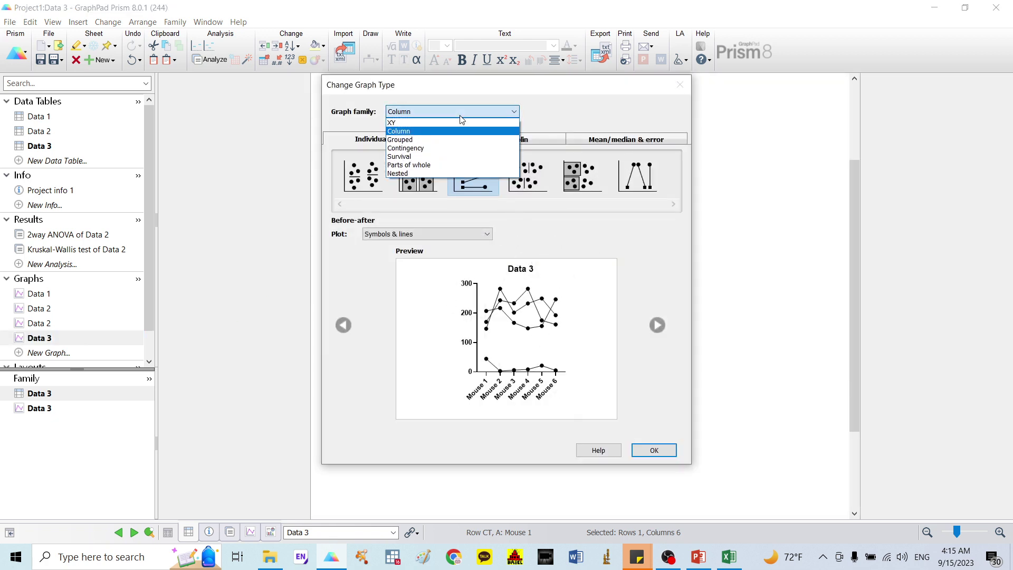
click(451, 140)
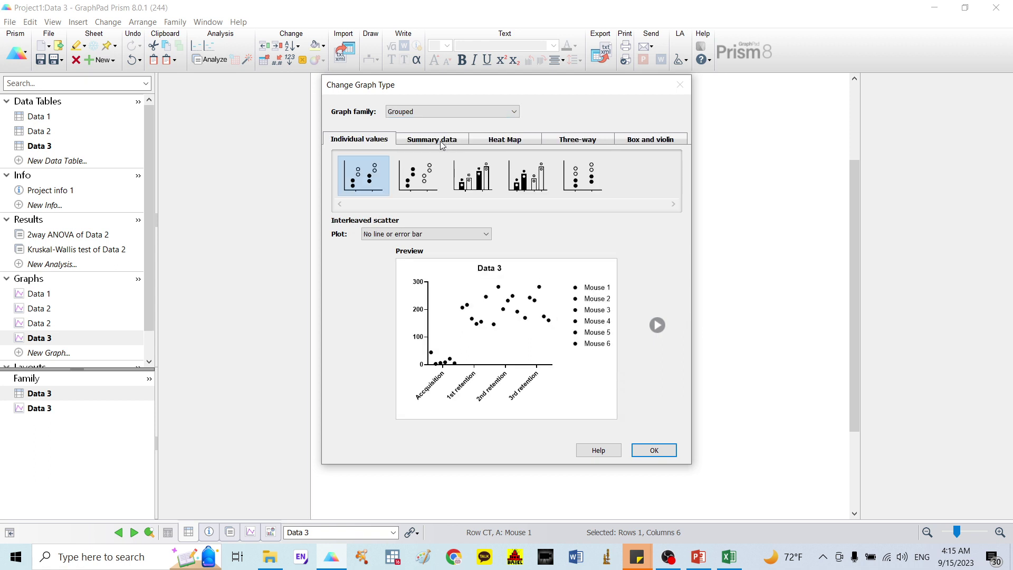
click(442, 145)
drag(465, 204, 657, 195)
click(656, 181)
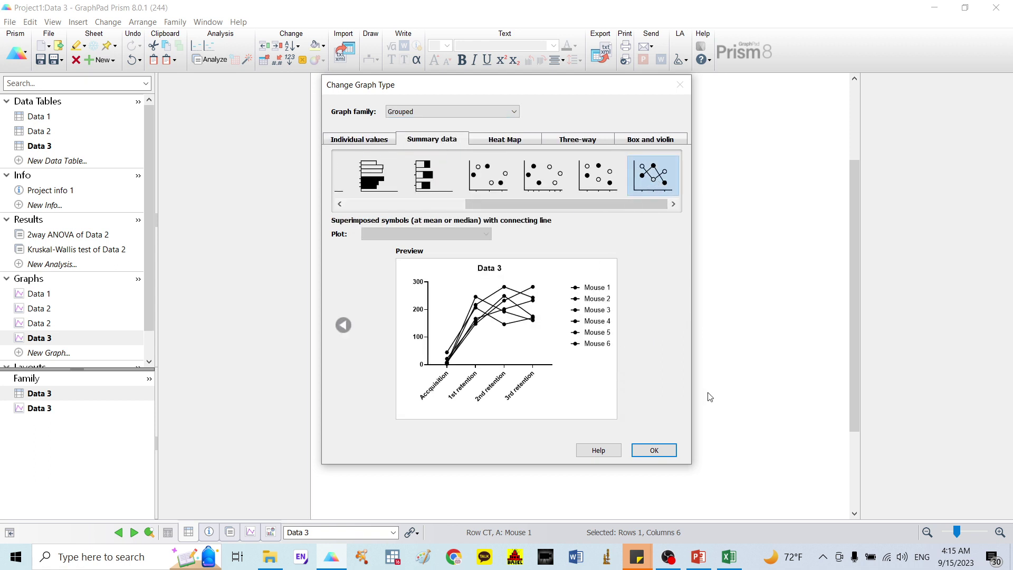
click(665, 450)
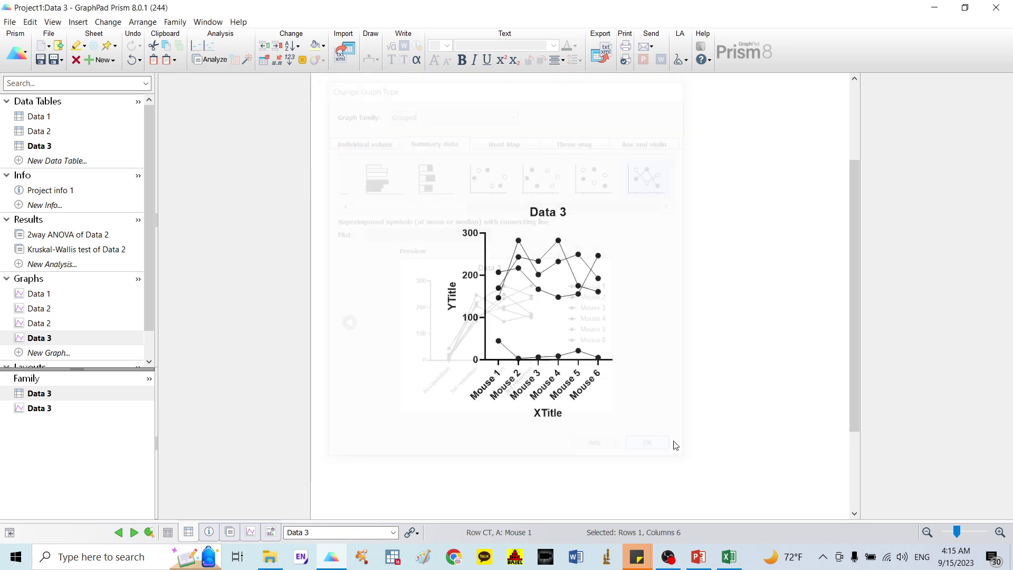
Step: Title the Y axis 'Transfer latency time (seconds)' and delete the graph and X-axis titles
click(452, 304)
text(t)
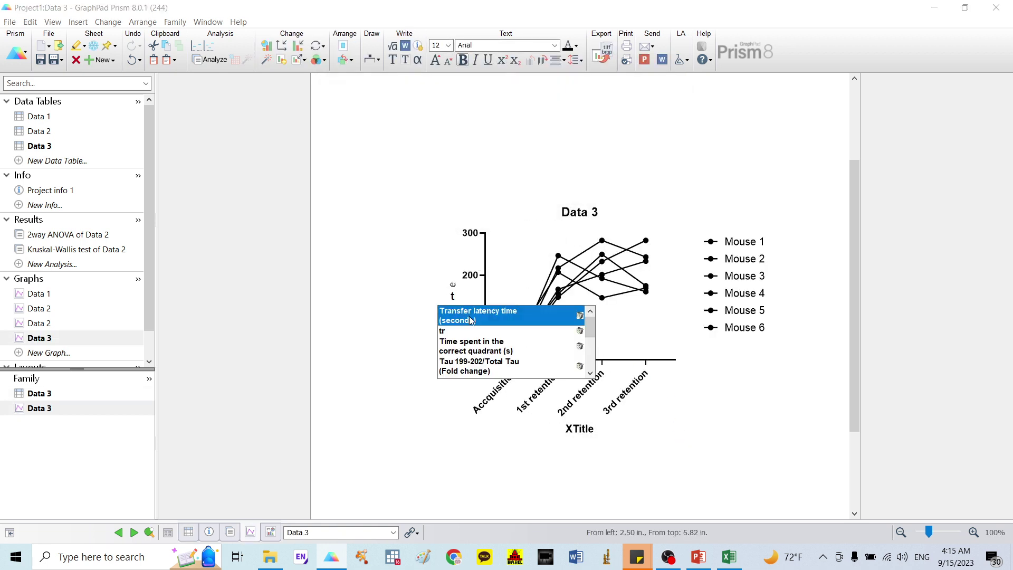
click(471, 320)
click(728, 425)
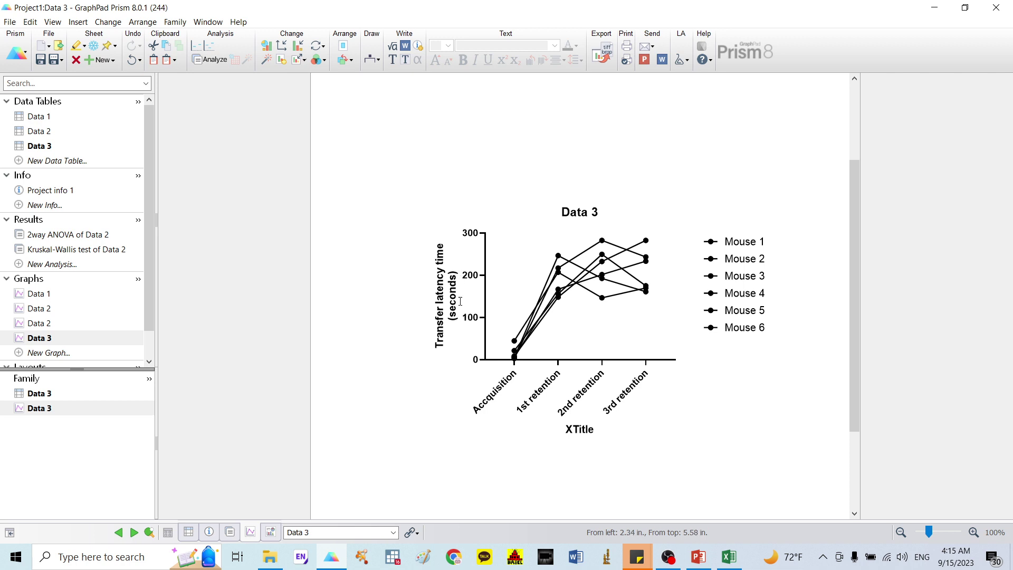
click(582, 213)
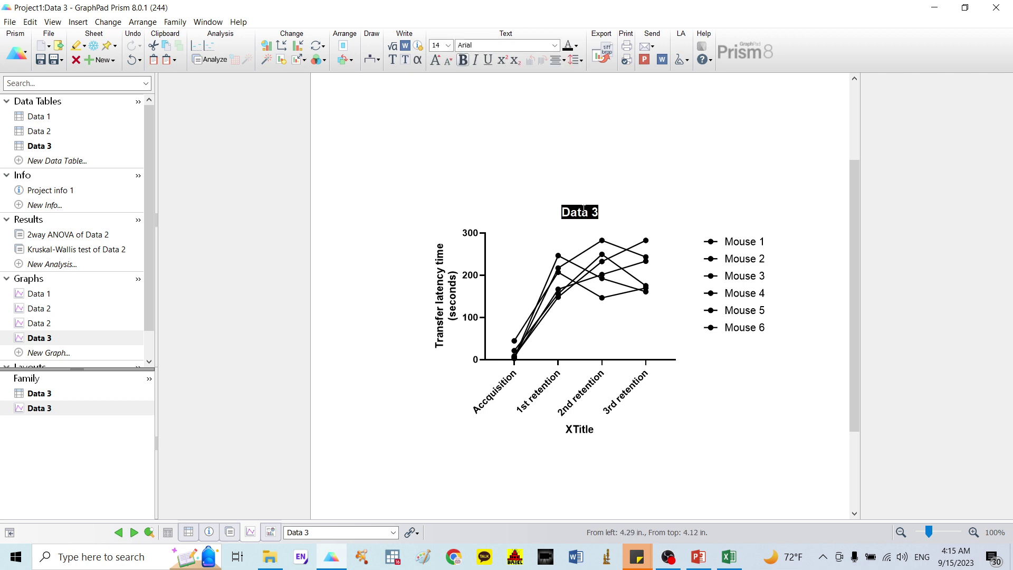
key(Delete)
double_click(577, 429)
key(Delete)
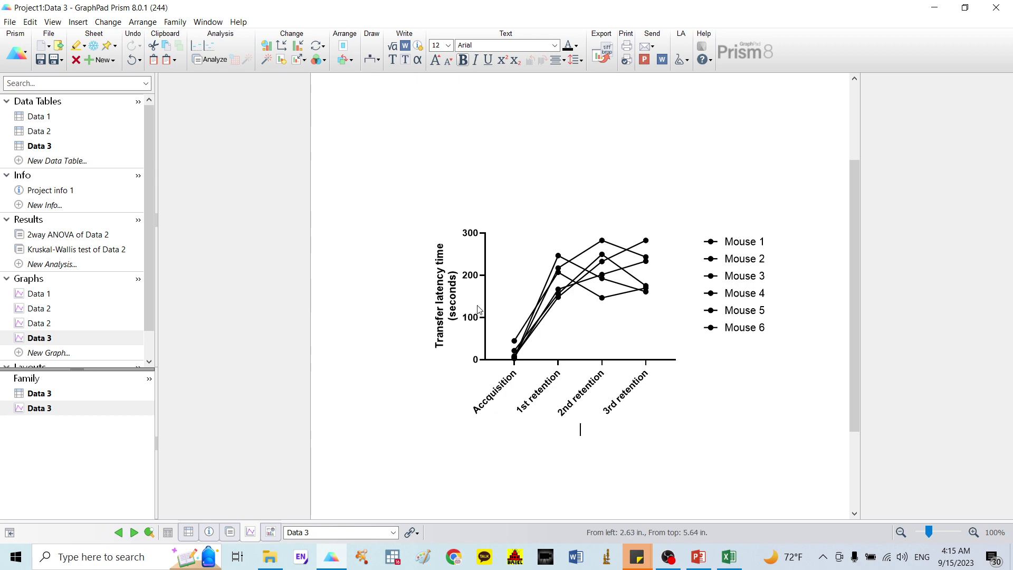
click(483, 302)
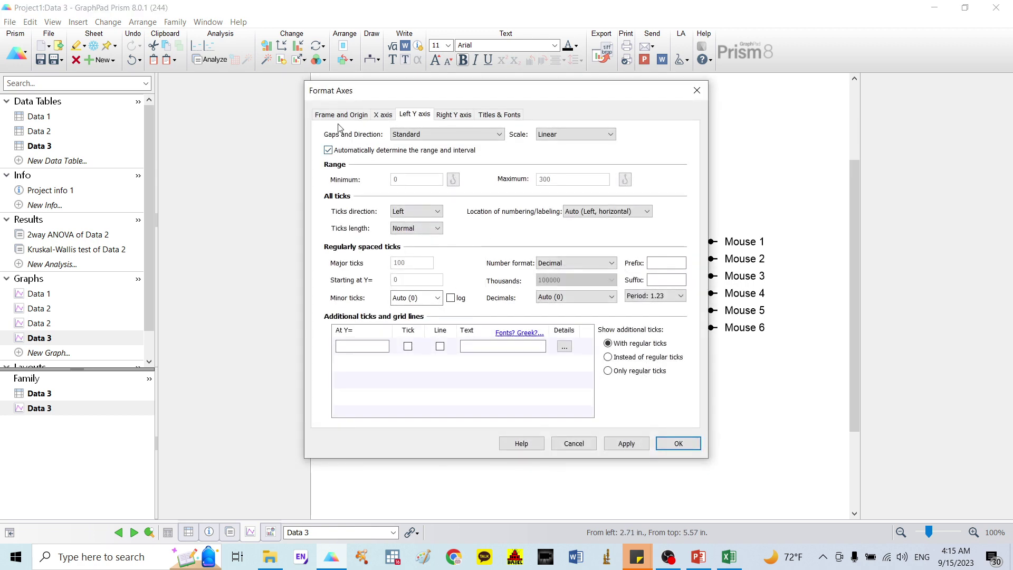
Step: Make the Data 3 graph's axis lines thinner
click(340, 115)
click(461, 276)
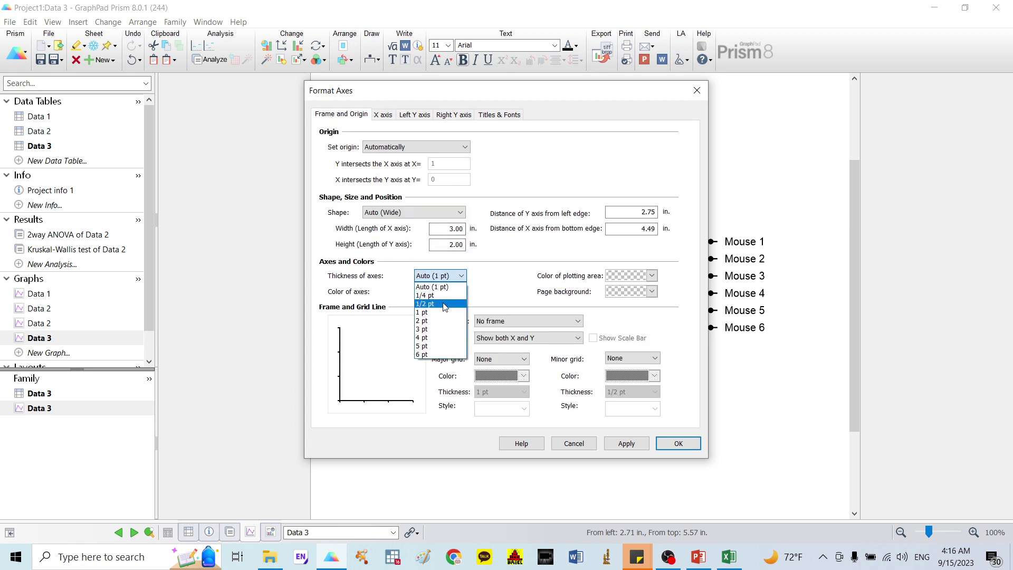
click(438, 295)
click(677, 443)
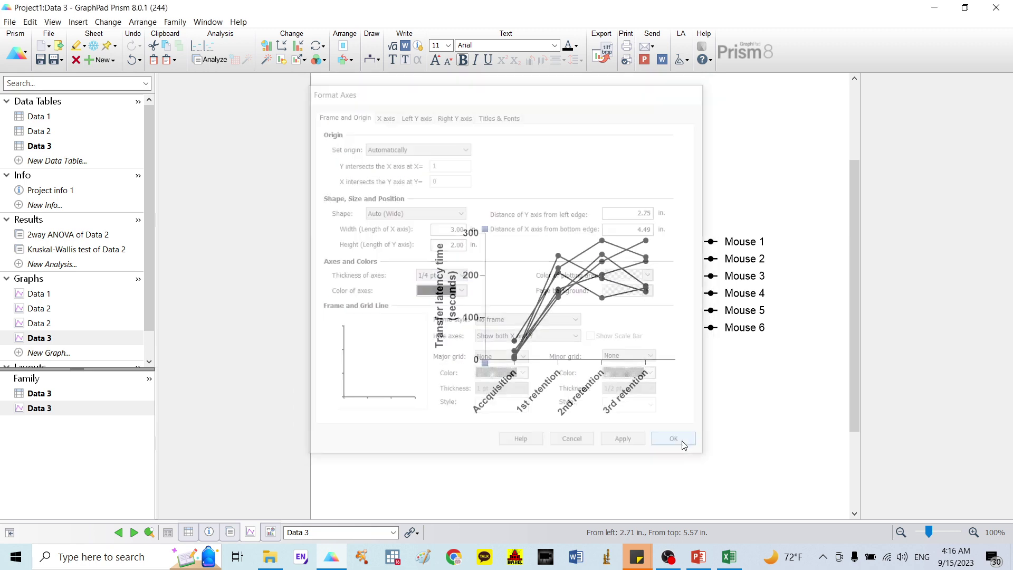
Step: Give Mouse 1 dark green triangle symbols
click(711, 243)
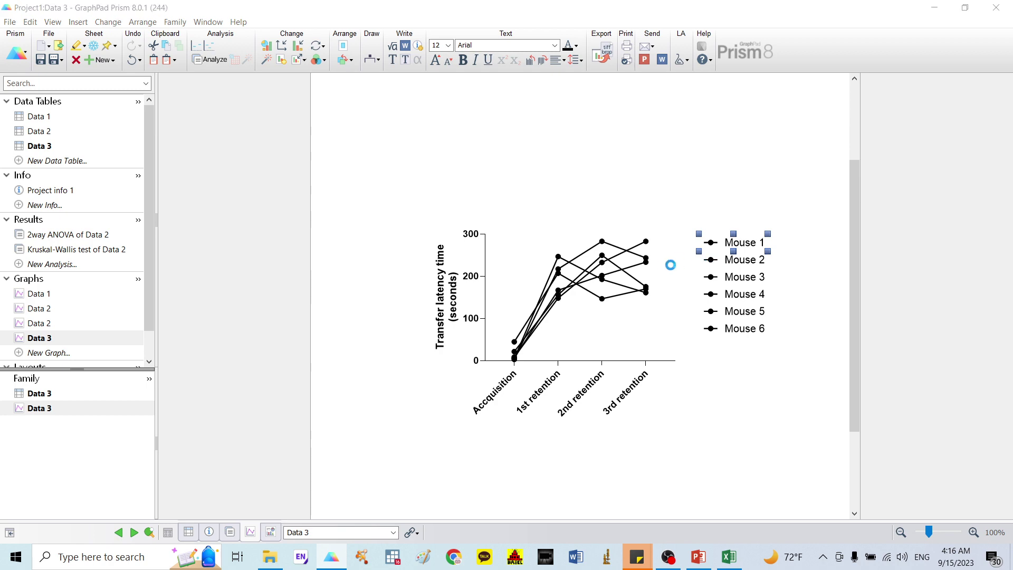
click(526, 249)
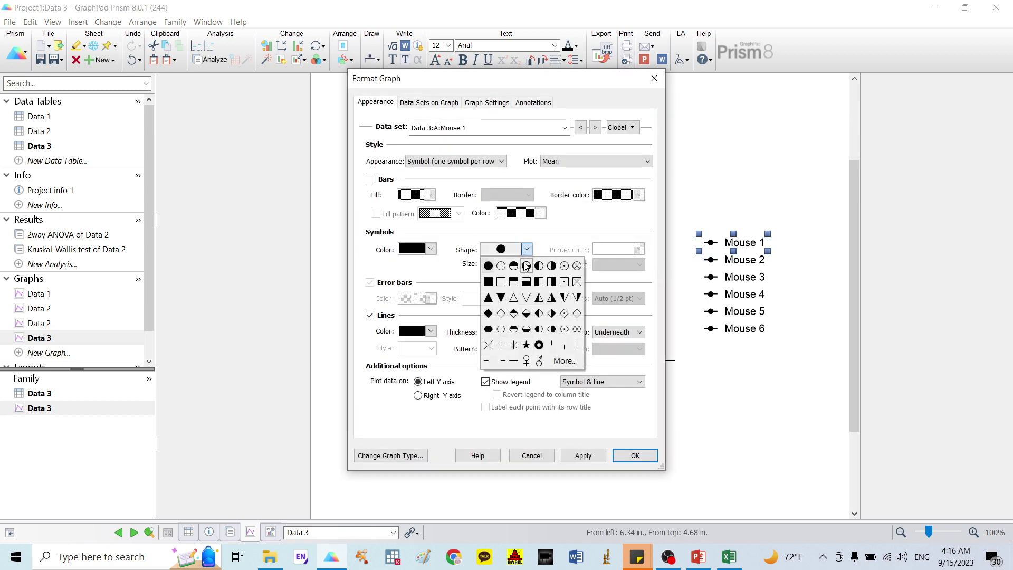
click(493, 295)
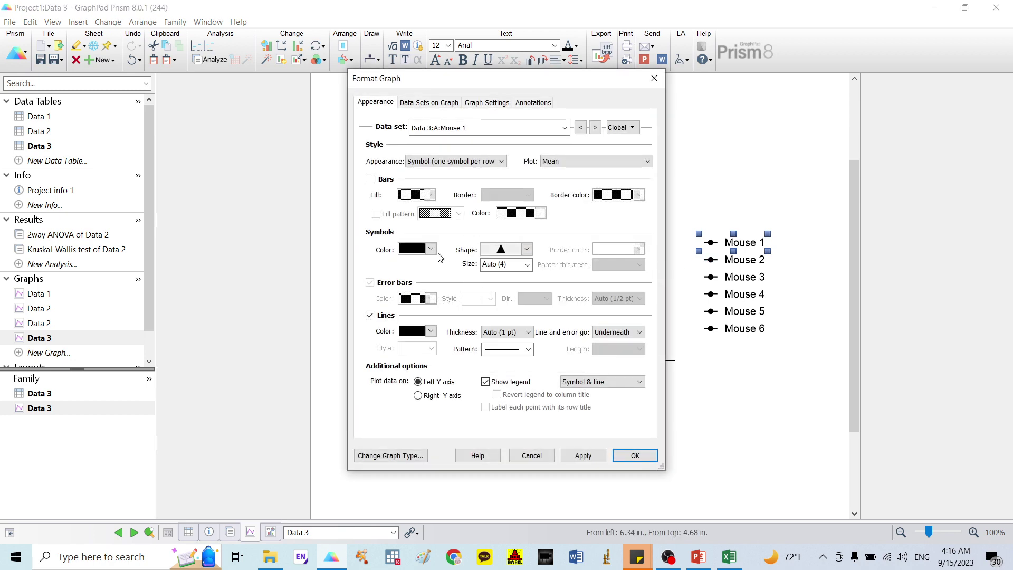
click(430, 249)
click(529, 331)
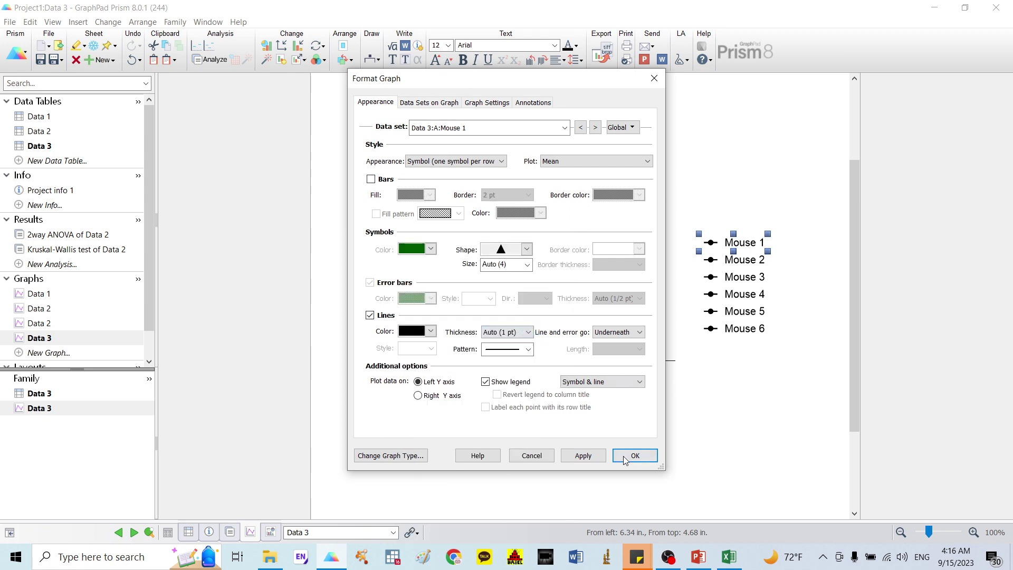
click(635, 455)
Step: Give Mouse 2 red down-pointing triangle symbols
click(711, 260)
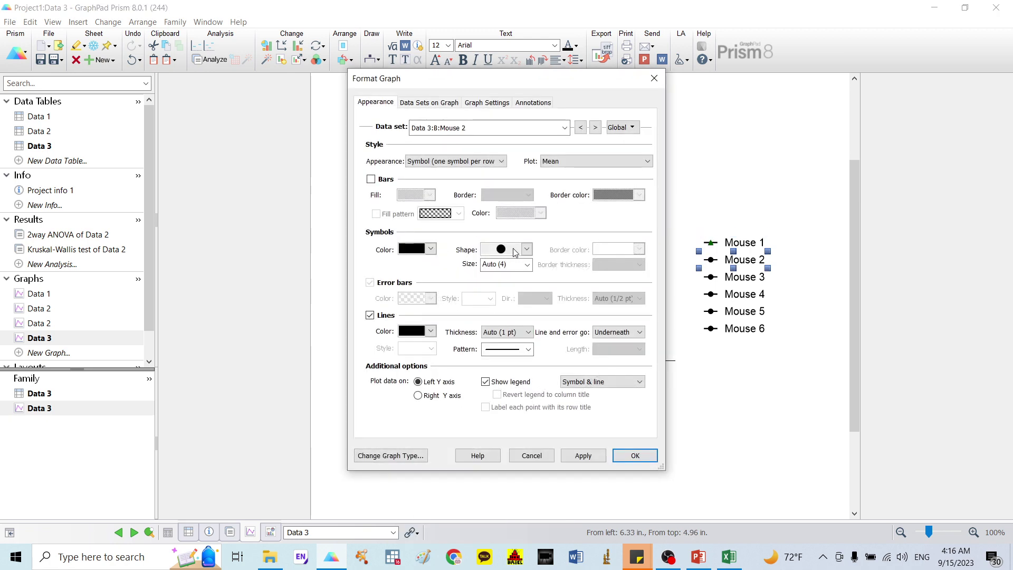
click(526, 249)
click(505, 296)
click(431, 249)
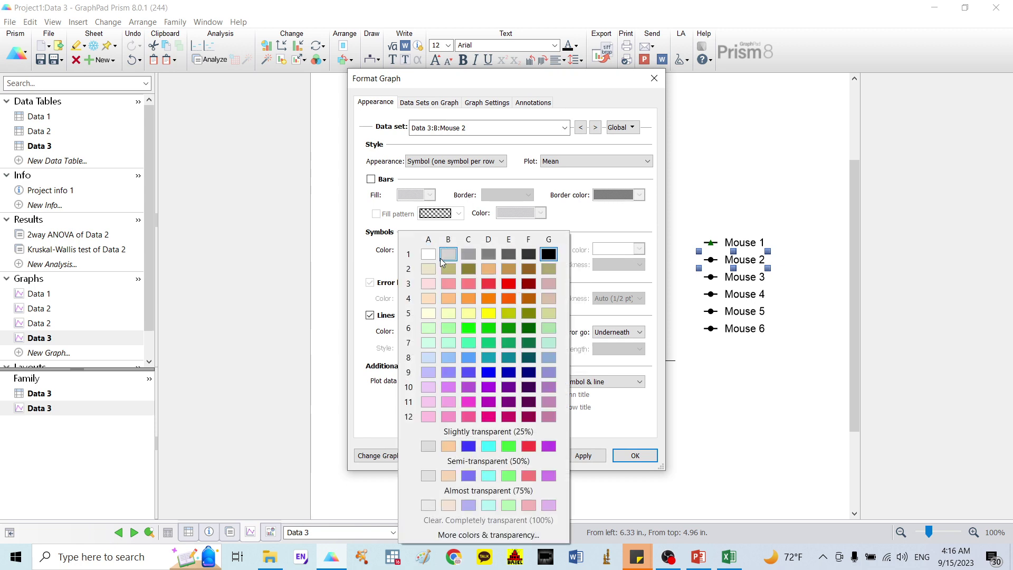
click(528, 445)
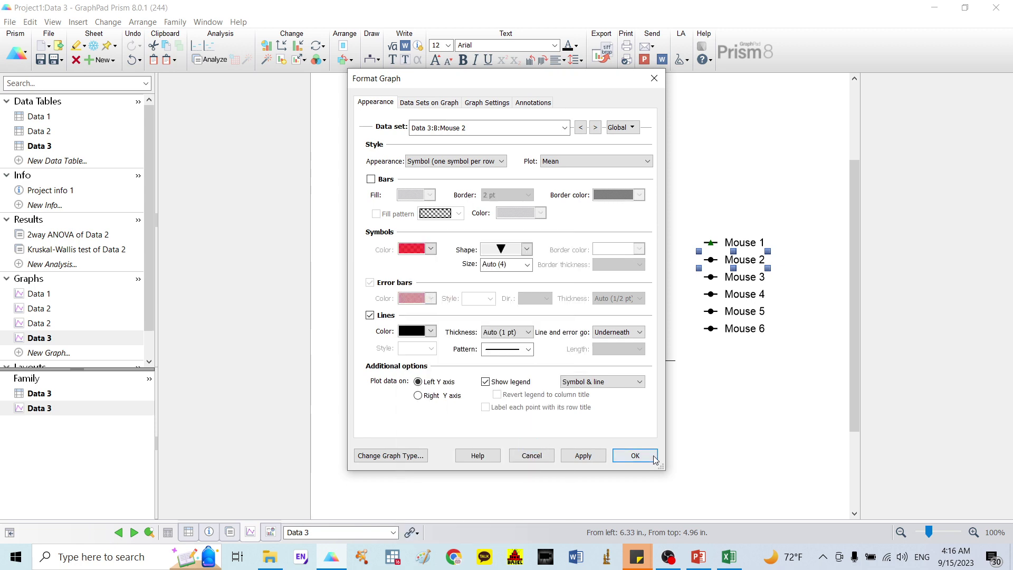
click(653, 458)
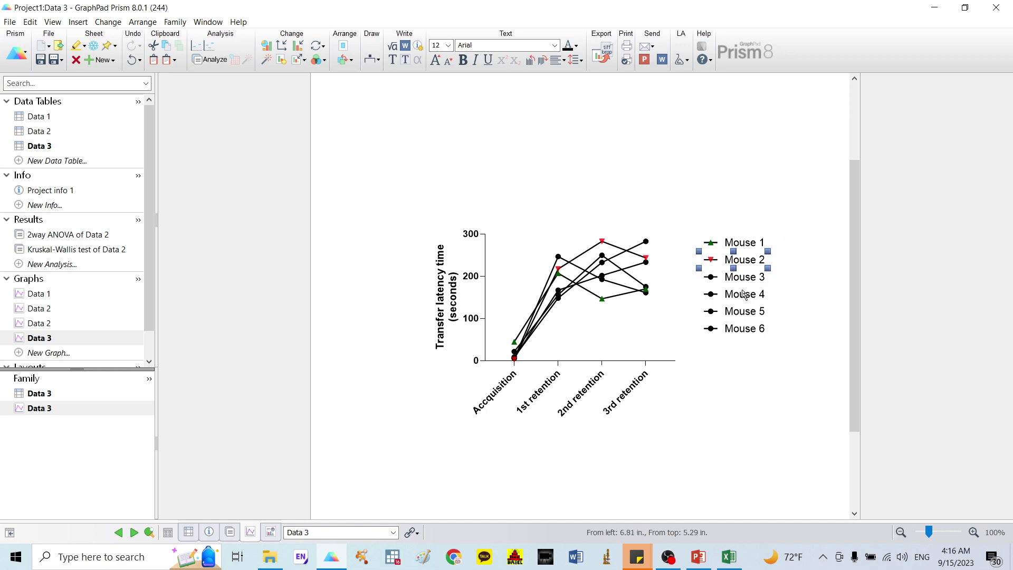
Step: Place the x-axis category labels below the axis, angled
click(575, 400)
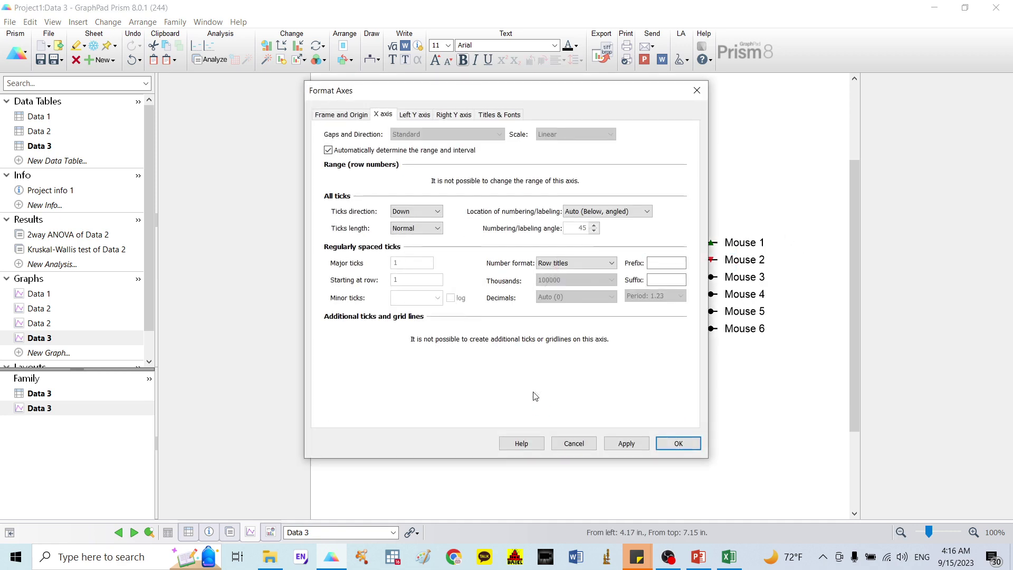
click(607, 210)
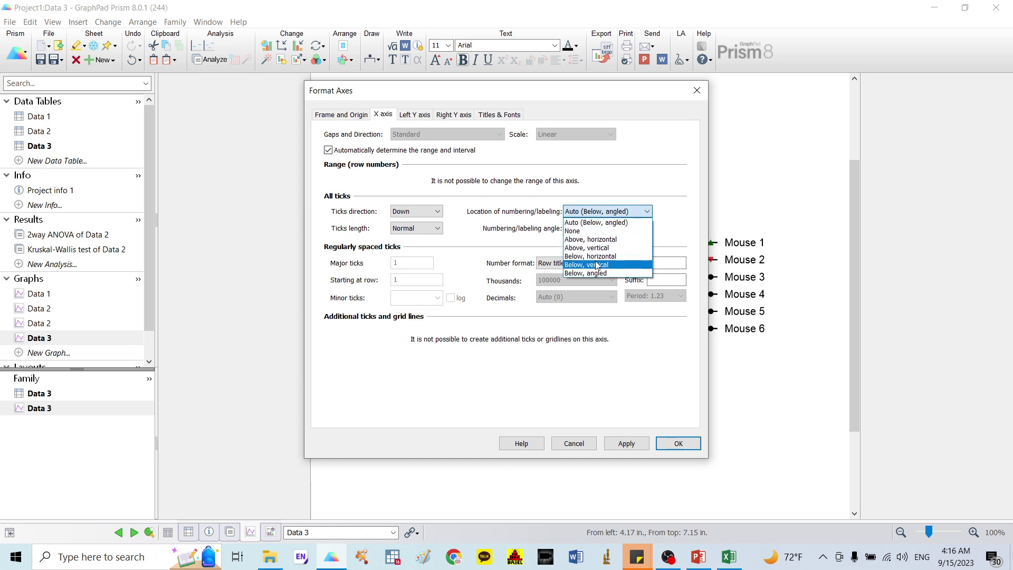
click(596, 272)
click(589, 227)
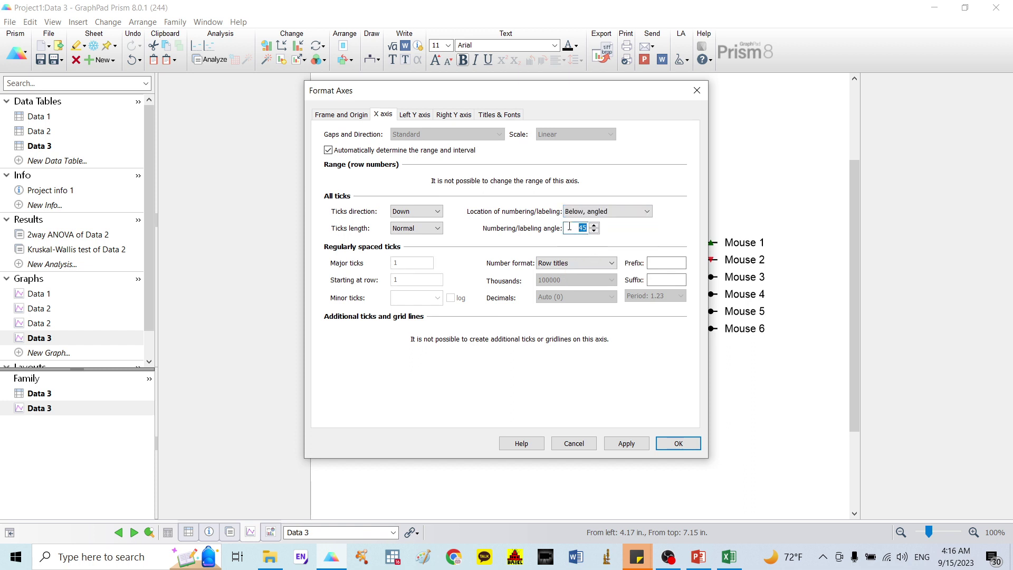
key(Return)
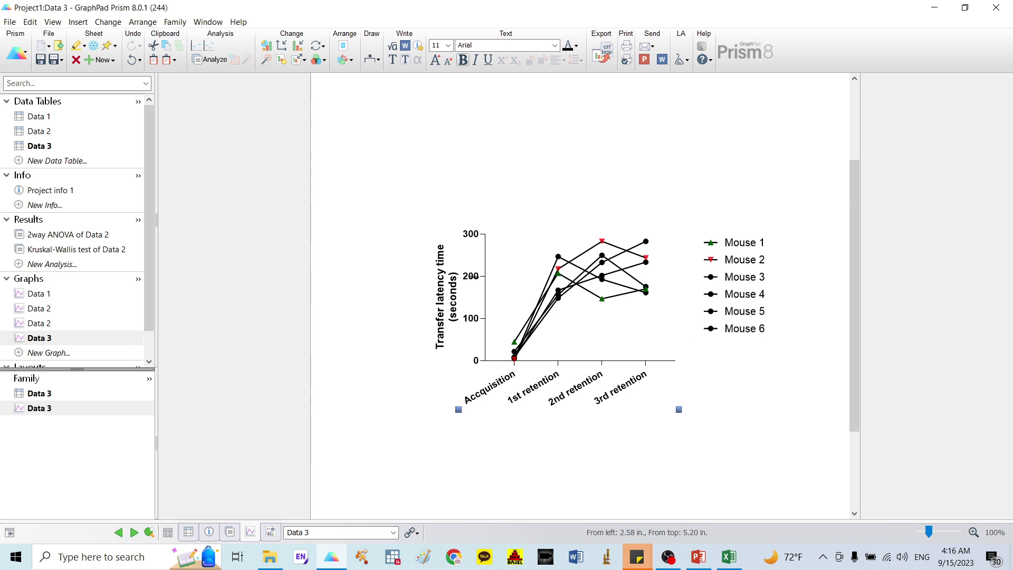
Step: Create grouped table Data 4 and paste in the passive avoidance rows from Excel
click(73, 167)
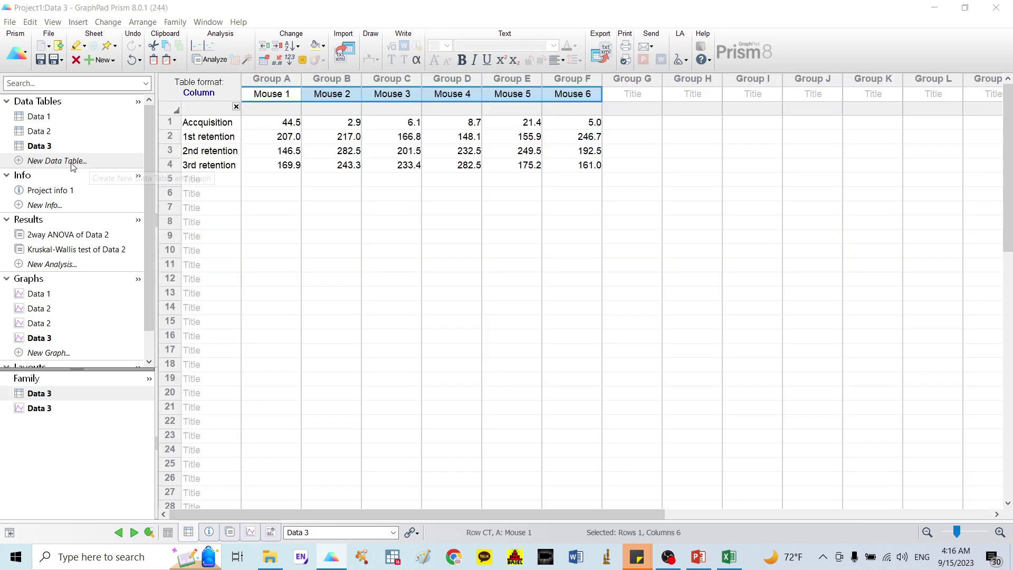
click(341, 170)
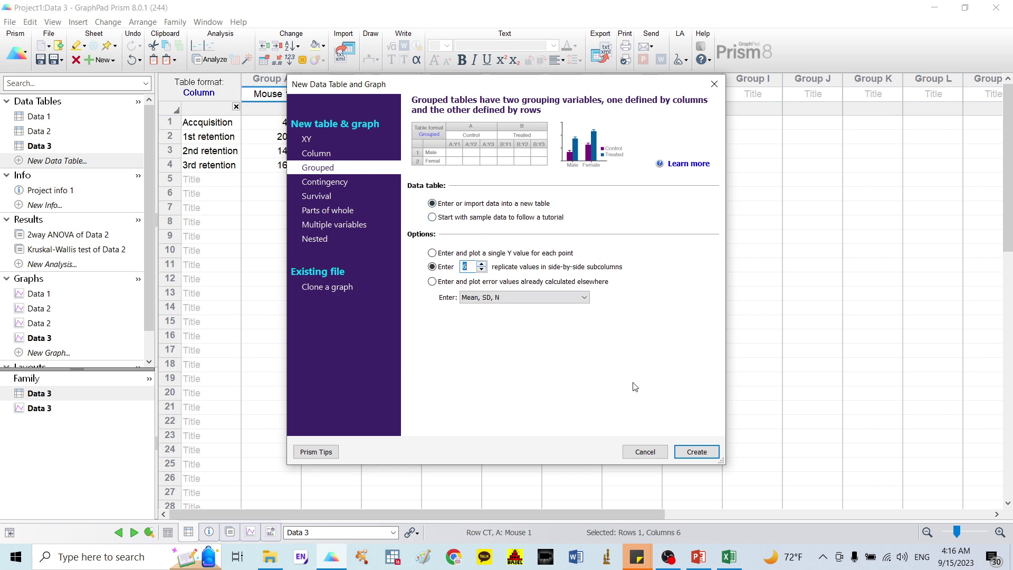
click(696, 451)
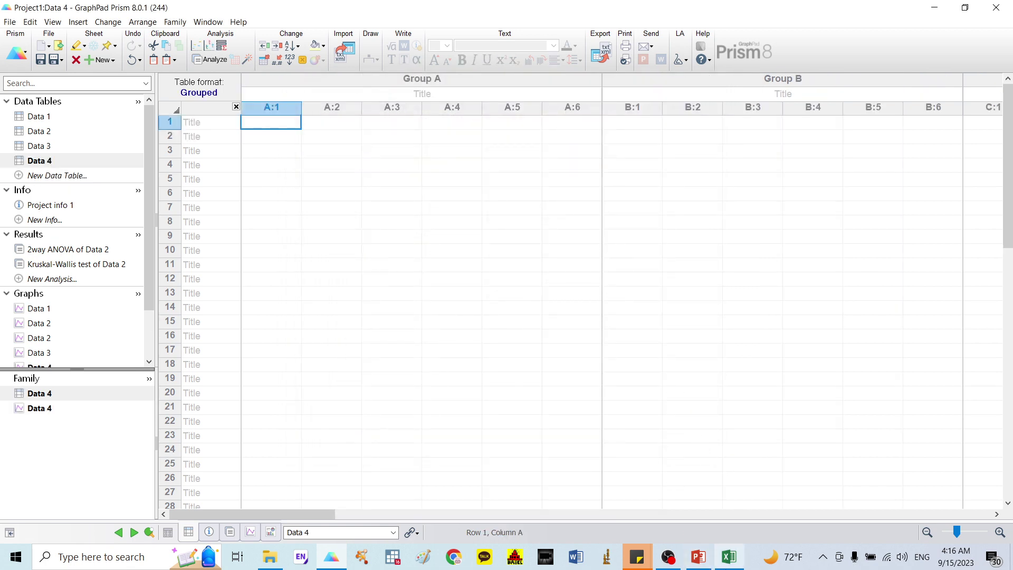
click(729, 557)
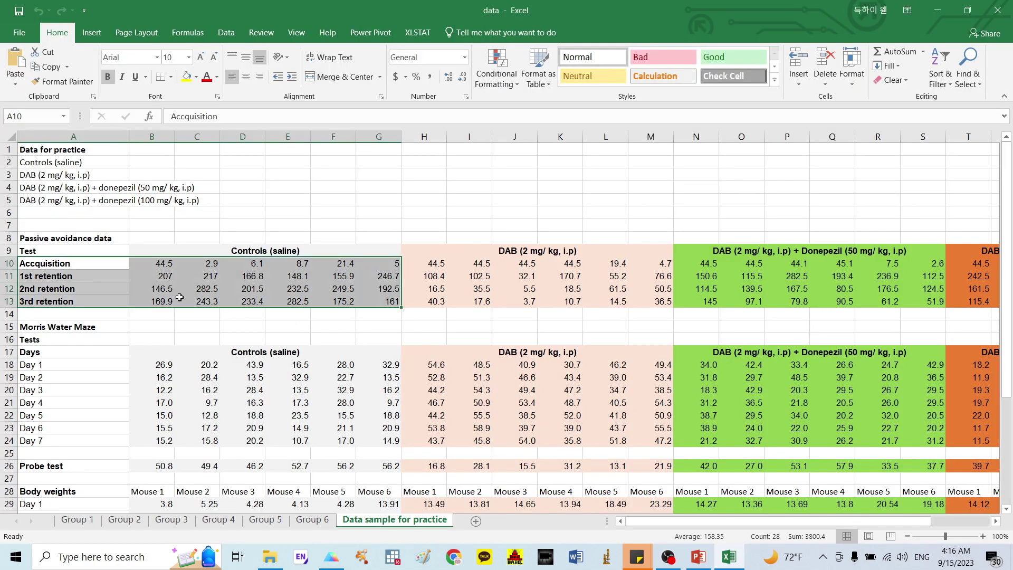
click(100, 276)
drag(51, 263, 984, 304)
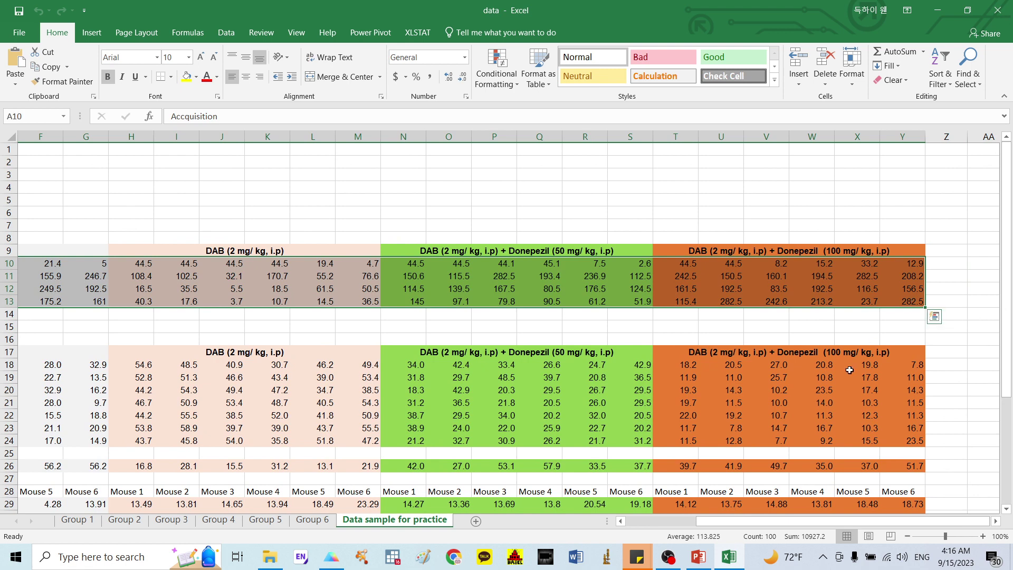
key(ctrl+c)
click(331, 557)
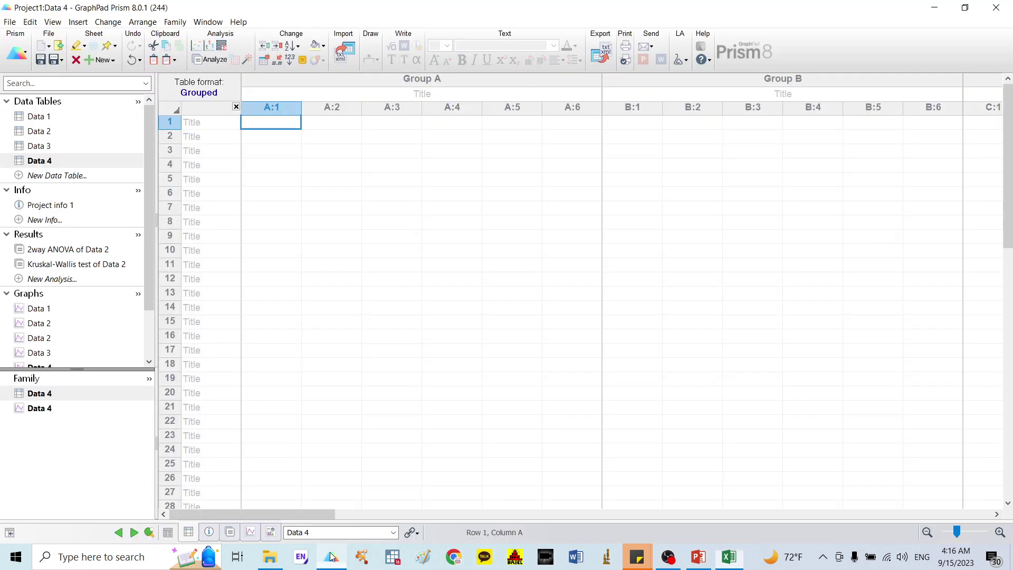
click(224, 129)
key(ctrl+v)
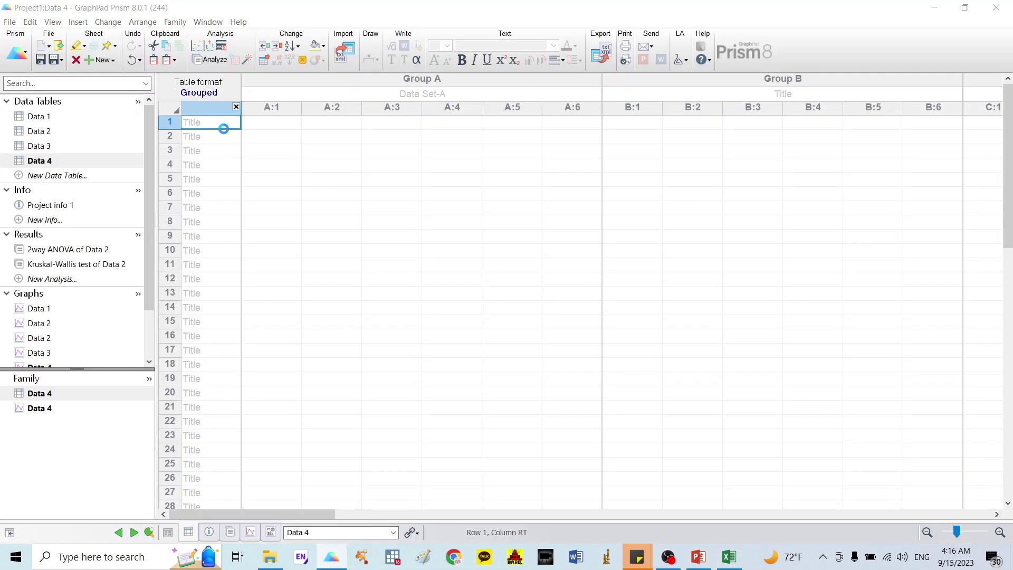
Step: Copy the Controls and DAB group titles from Data 2 into Data 4
click(50, 135)
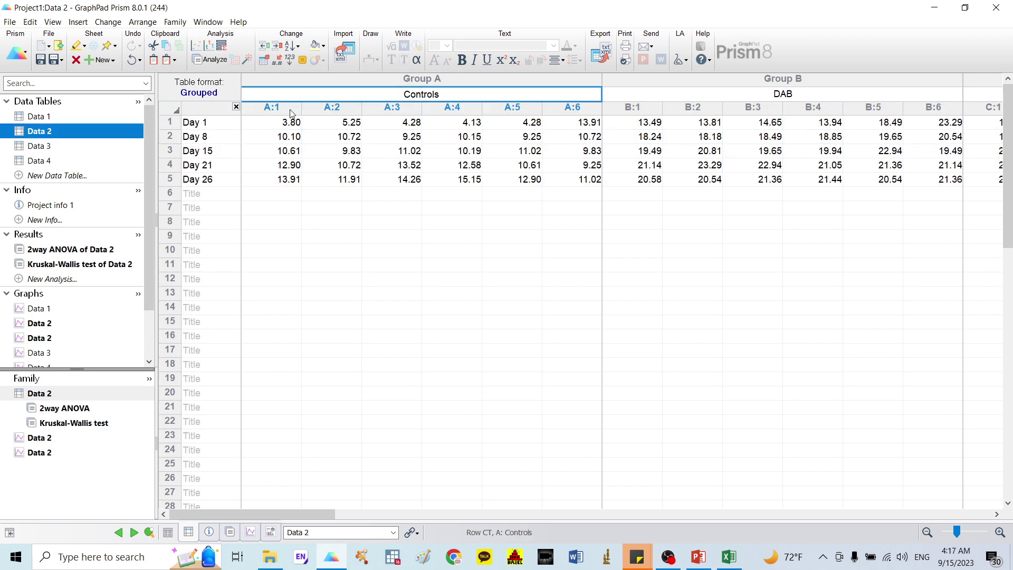
mouse_move(320, 89)
mouse_down()
mouse_move(337, 122)
mouse_move(992, 121)
mouse_move(991, 105)
mouse_move(862, 83)
mouse_move(842, 98)
mouse_up()
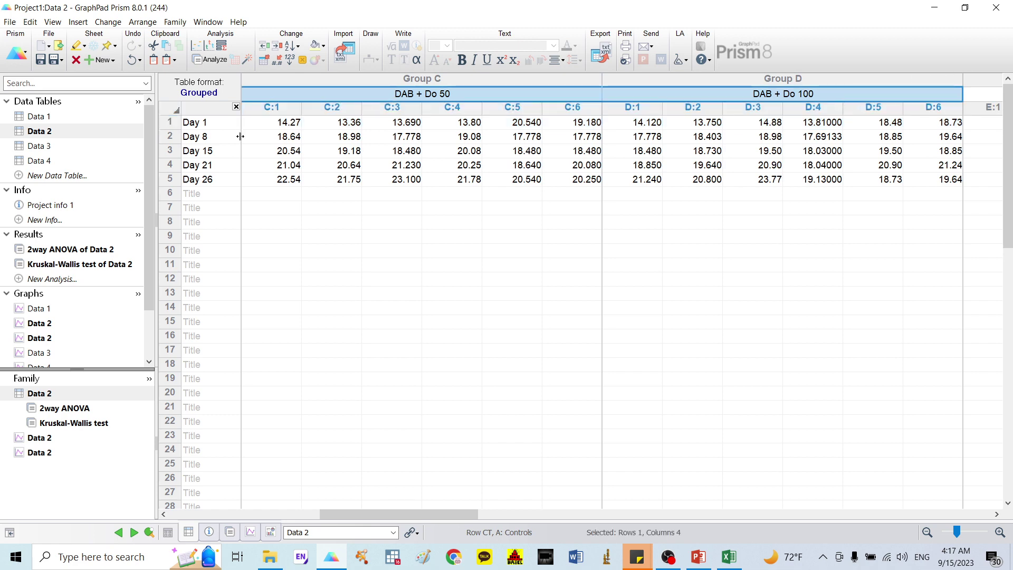
click(73, 163)
click(292, 99)
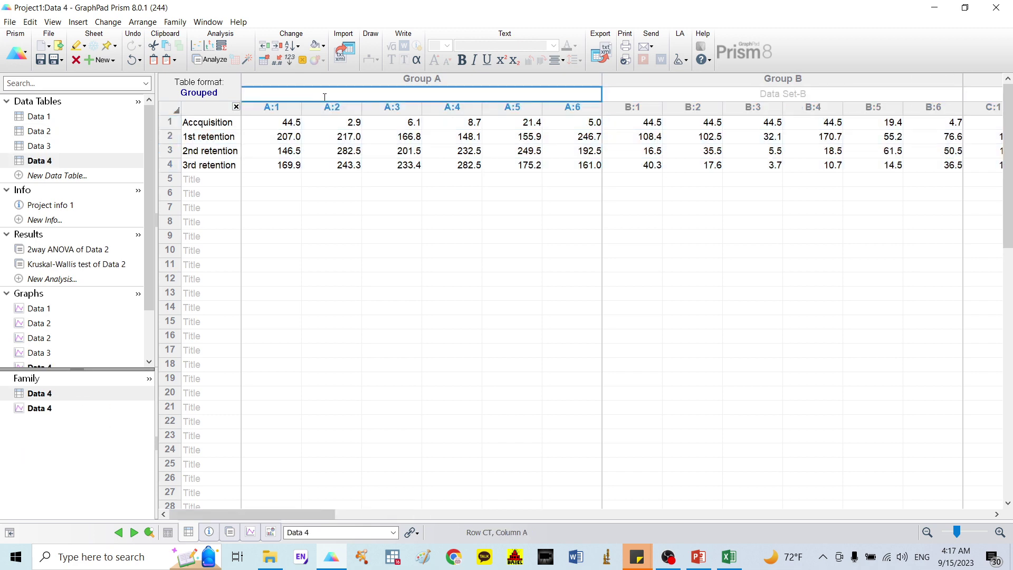
click(463, 264)
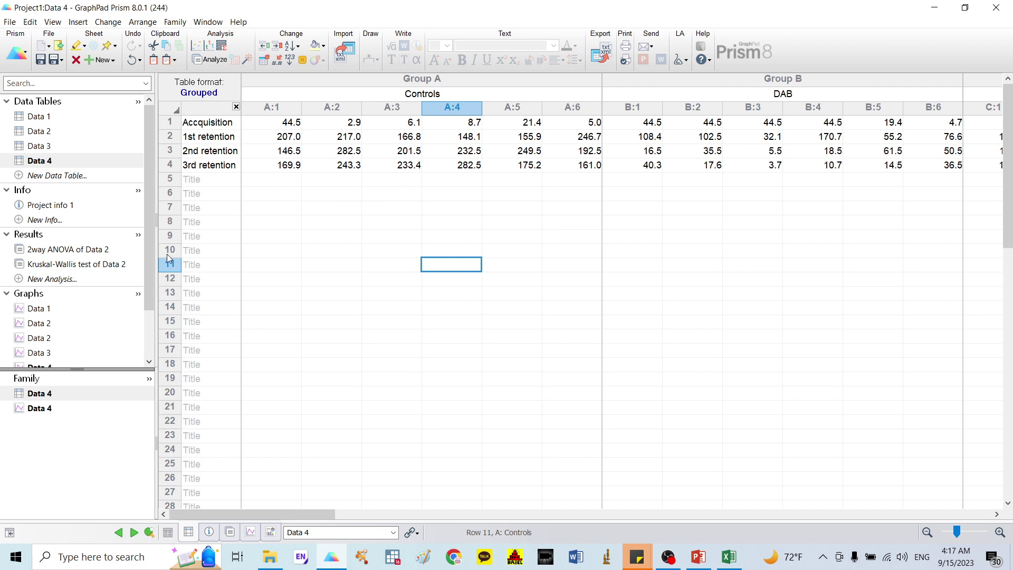
scroll(151, 285, down, 2)
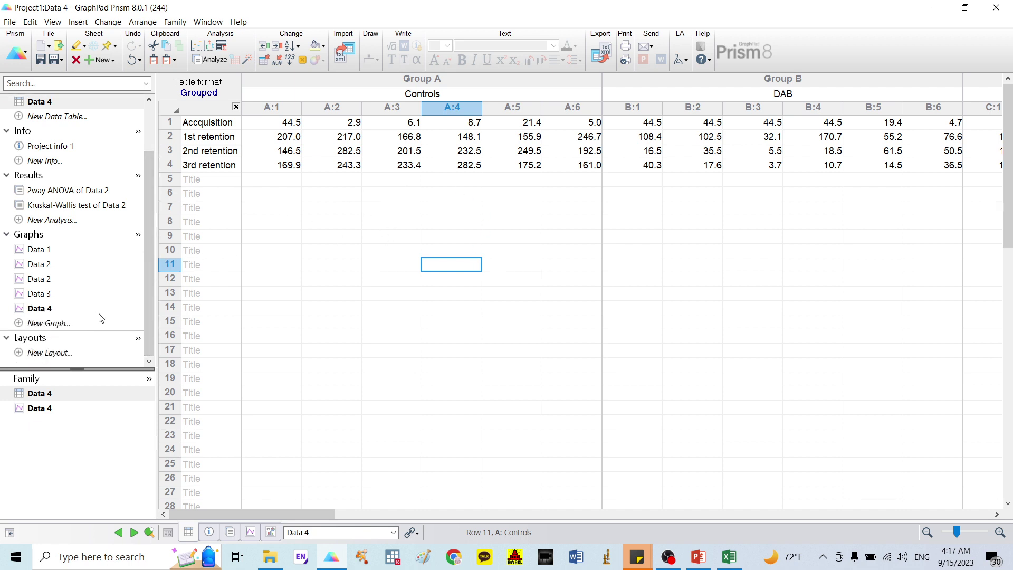
Step: Plot Data 4 as interleaved bars showing Mean with SEM
click(56, 310)
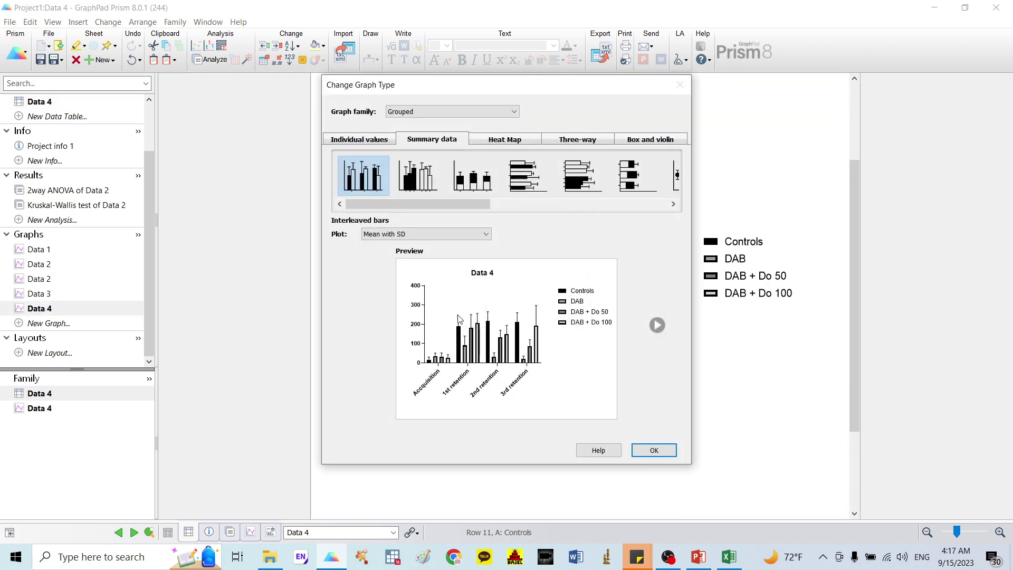
click(438, 234)
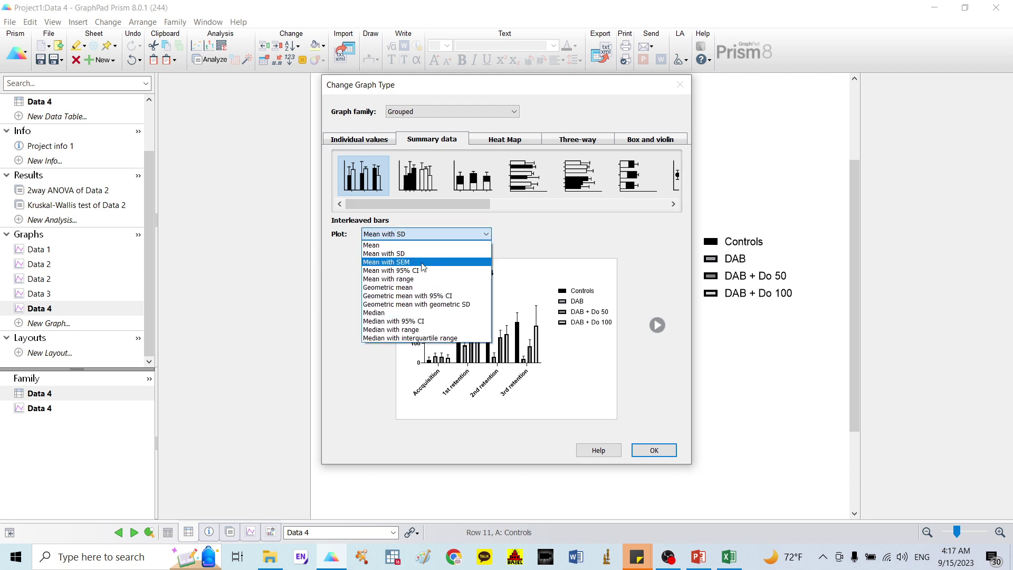
click(423, 263)
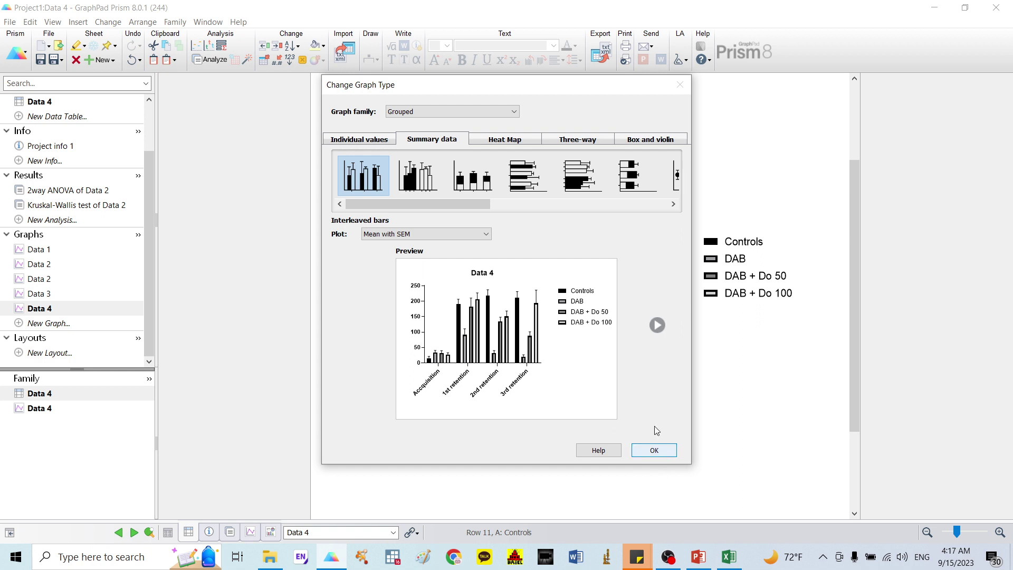
click(459, 234)
click(429, 251)
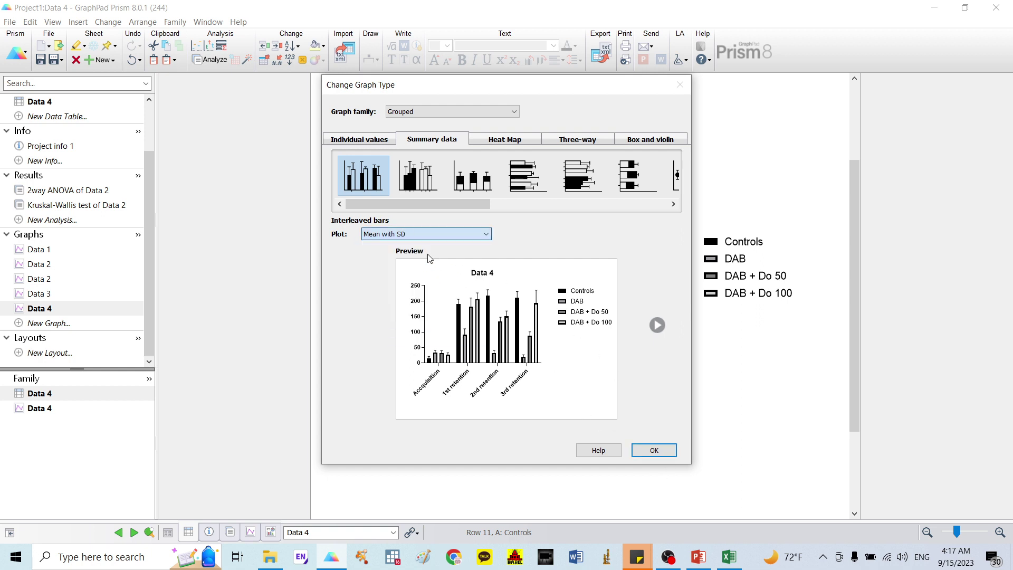
click(441, 233)
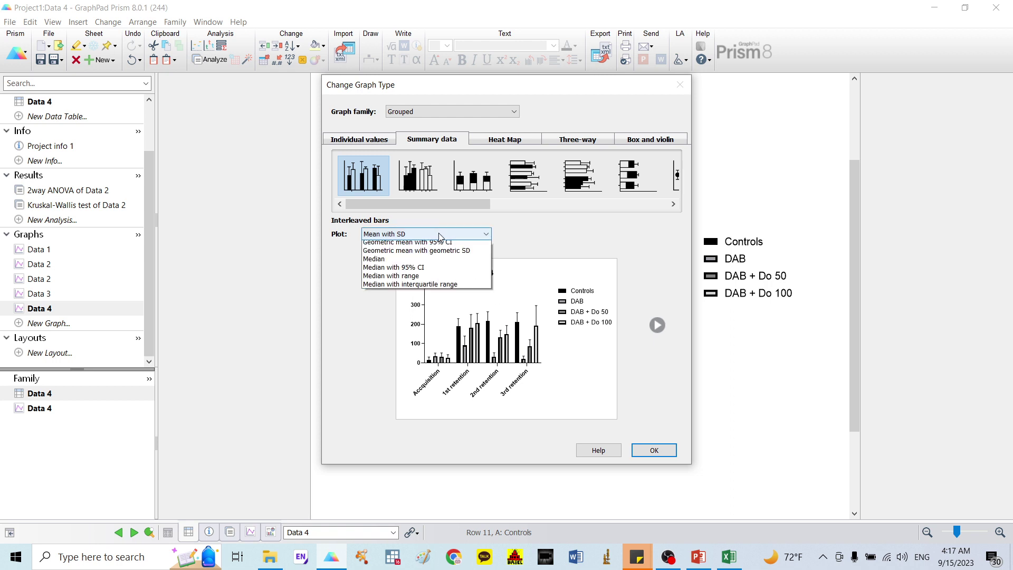
click(429, 264)
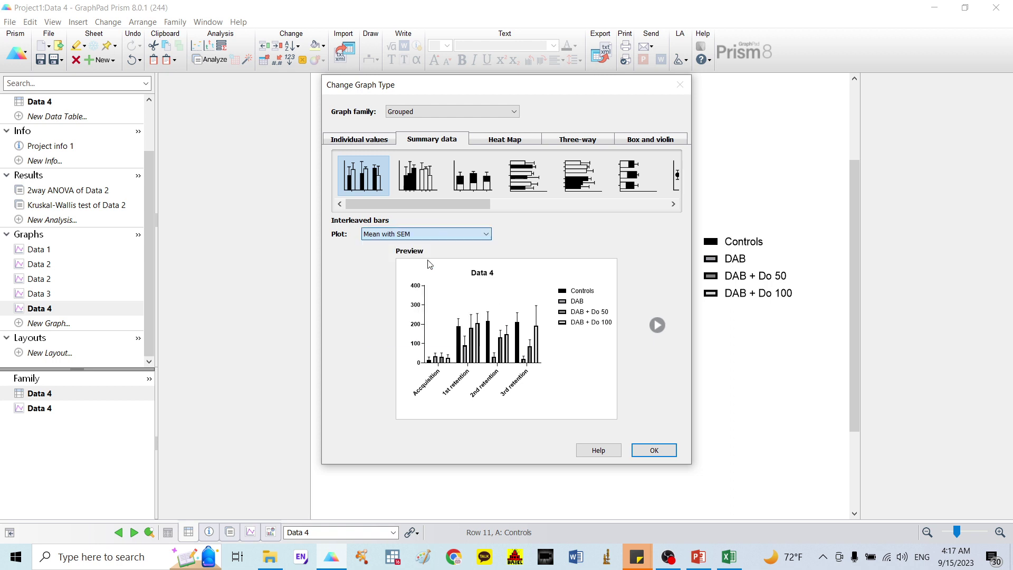
click(654, 450)
click(452, 295)
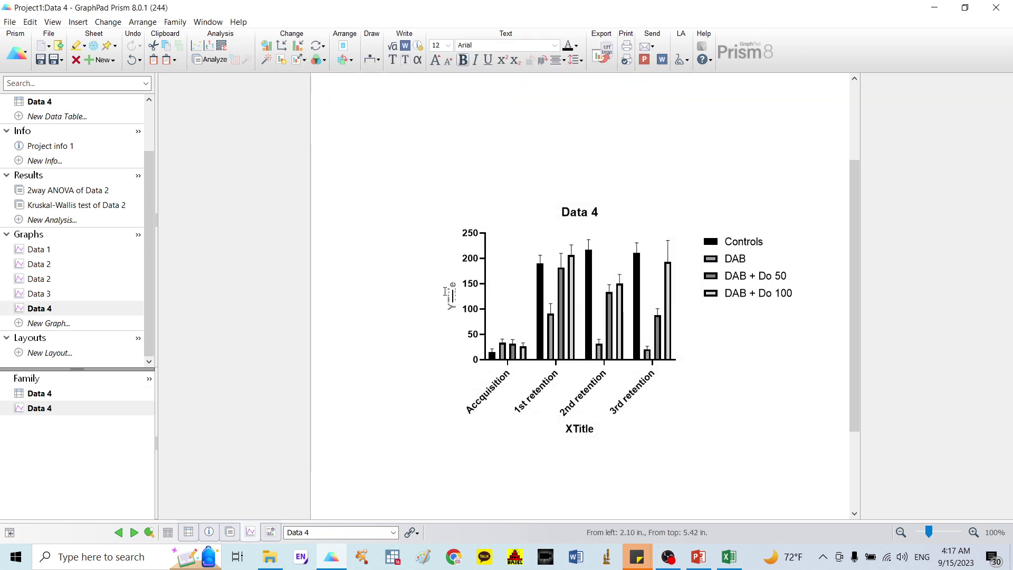
Step: Title the Y axis 'Transfer latency time (seconds)' and delete the chart and X-axis titles
click(452, 296)
text(t)
click(460, 311)
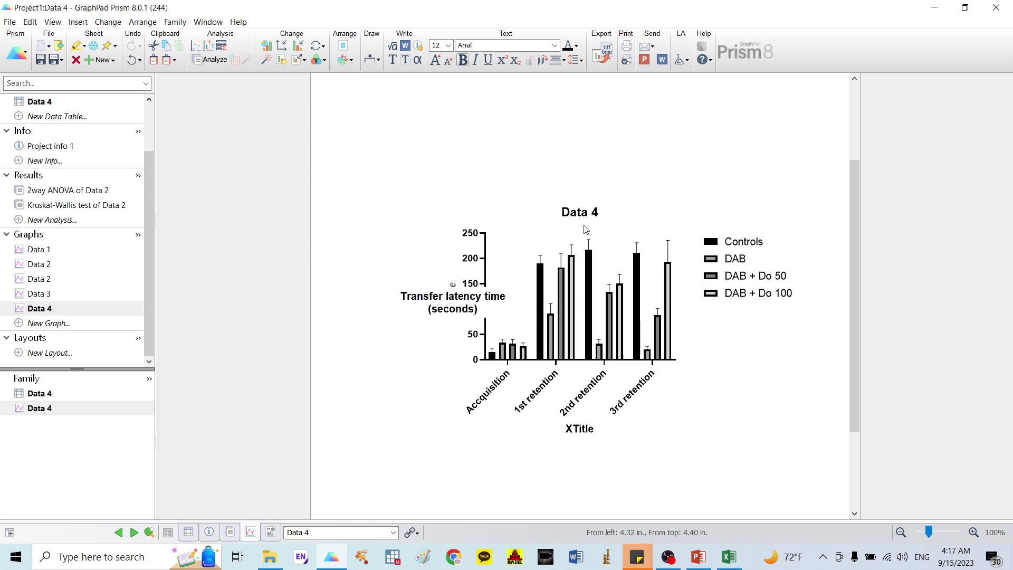
double_click(576, 208)
key(Delete)
double_click(580, 429)
key(Delete)
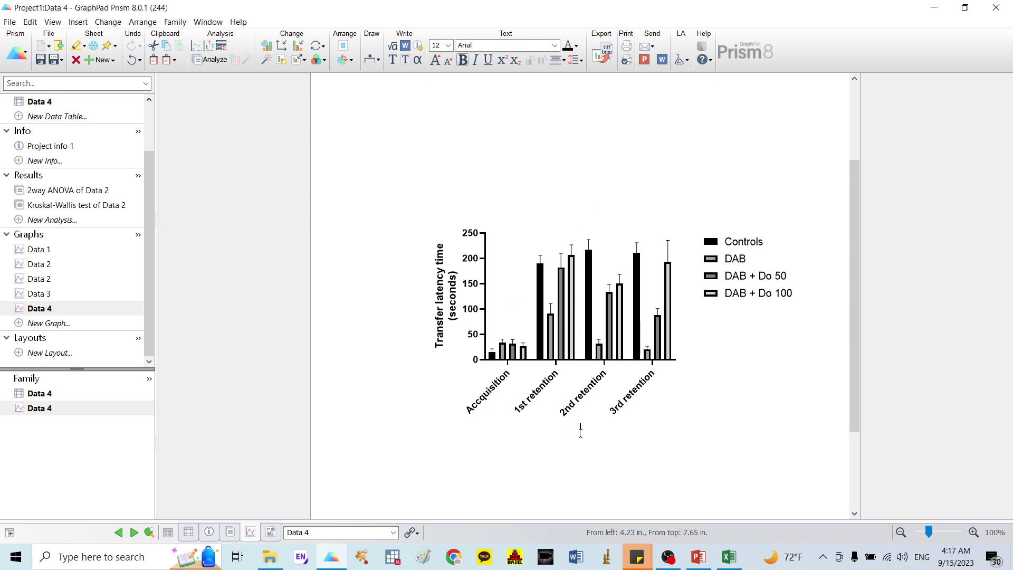
Step: Fill the Controls bars dark green and the DAB bars red, both with 1/4 pt borders
double_click(717, 242)
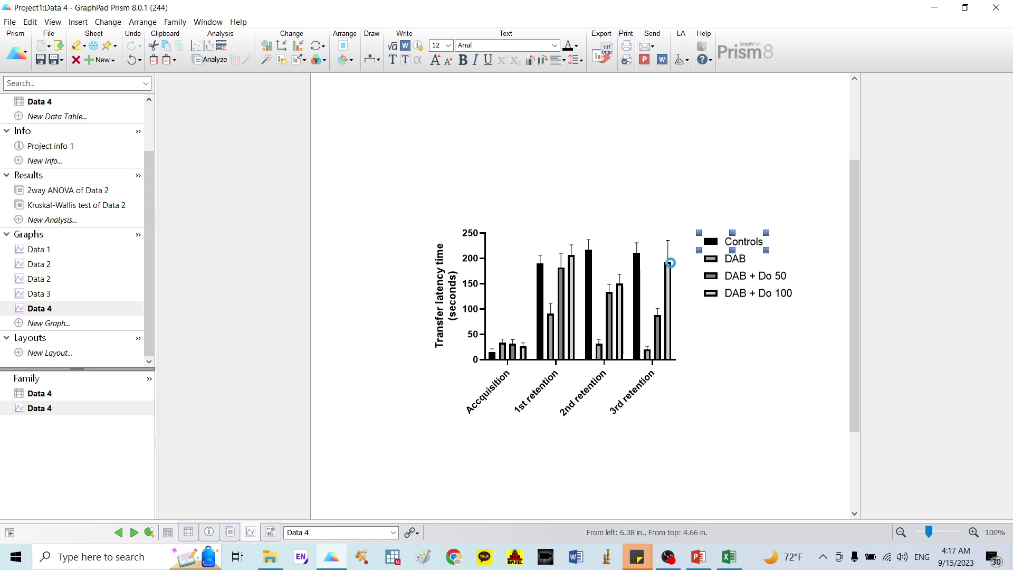
click(431, 194)
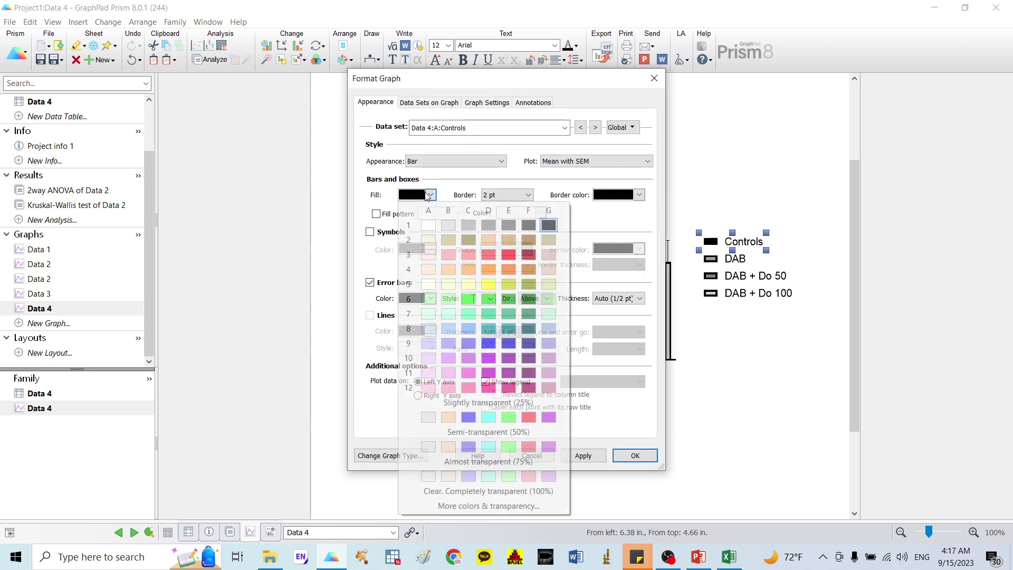
click(528, 298)
click(514, 195)
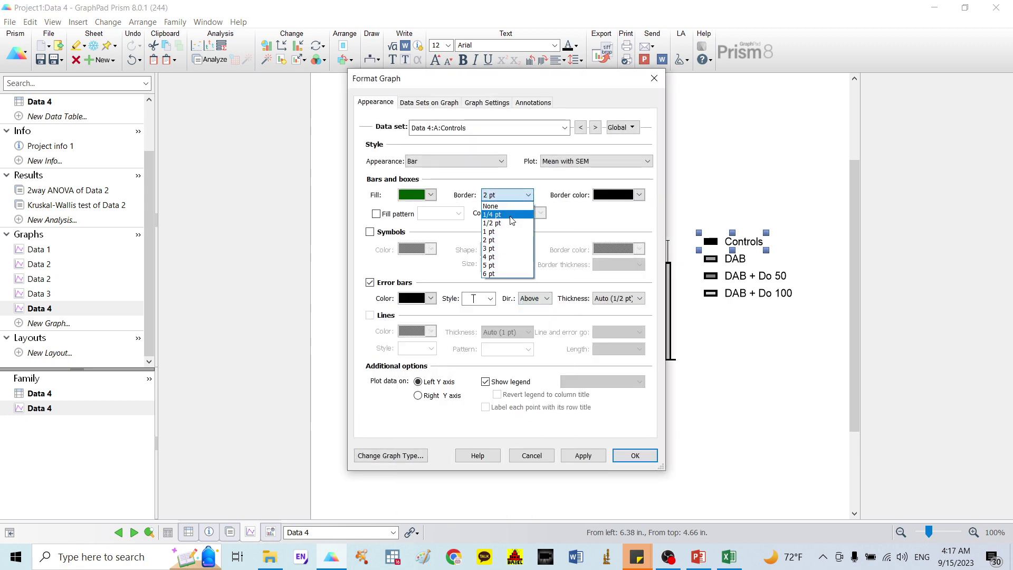
click(512, 221)
click(635, 455)
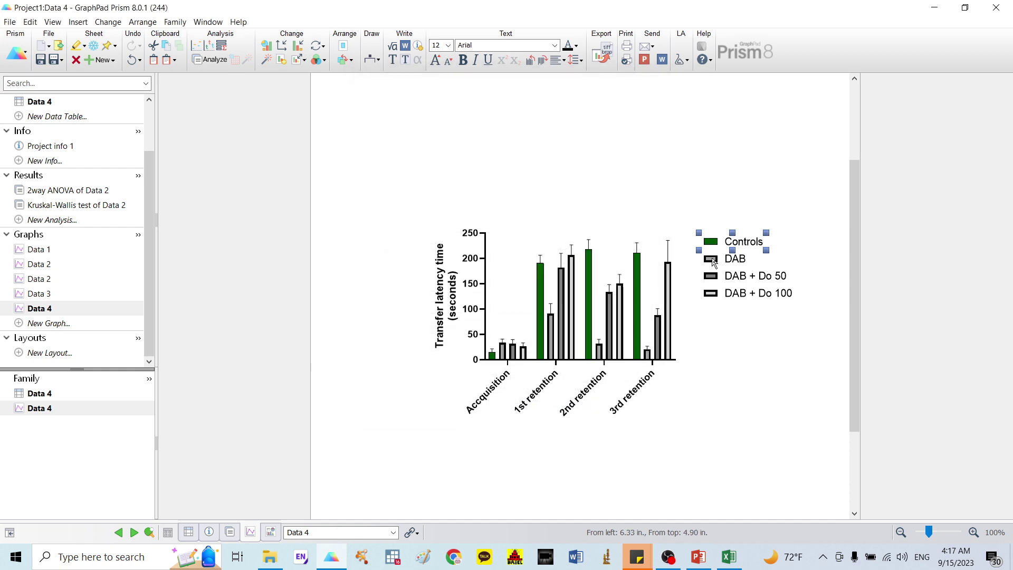
double_click(712, 260)
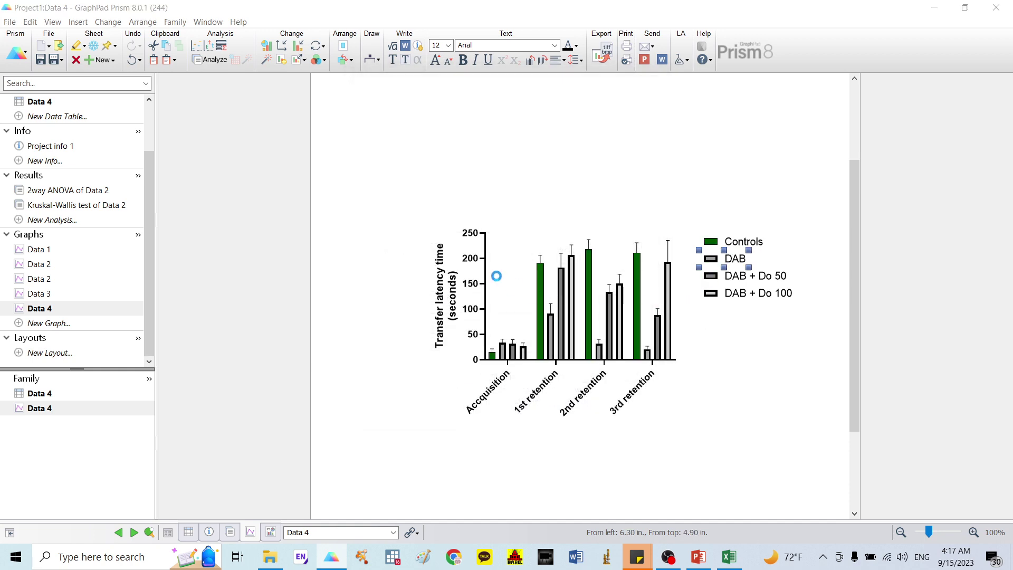
click(510, 196)
click(510, 216)
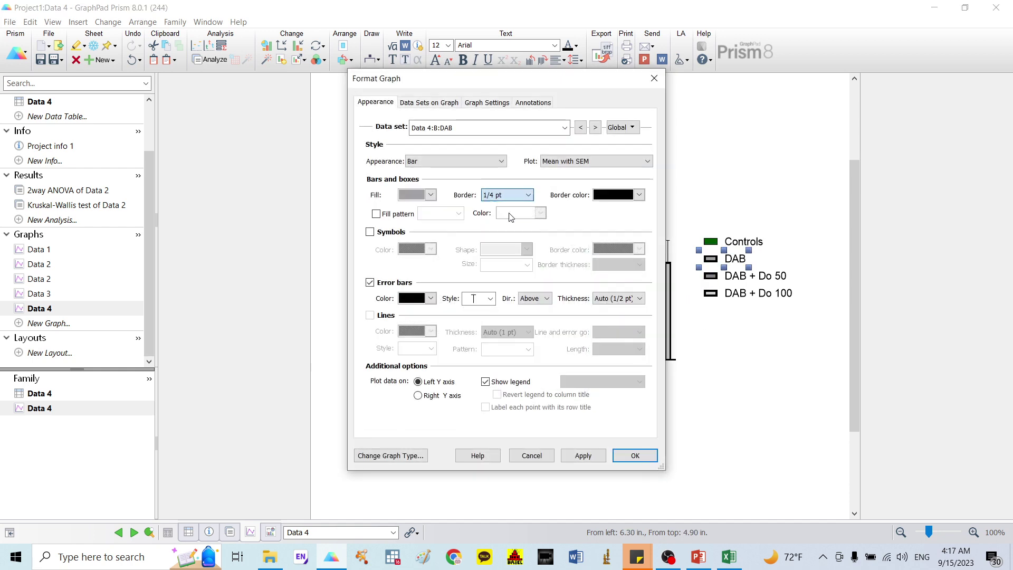
click(431, 195)
click(528, 417)
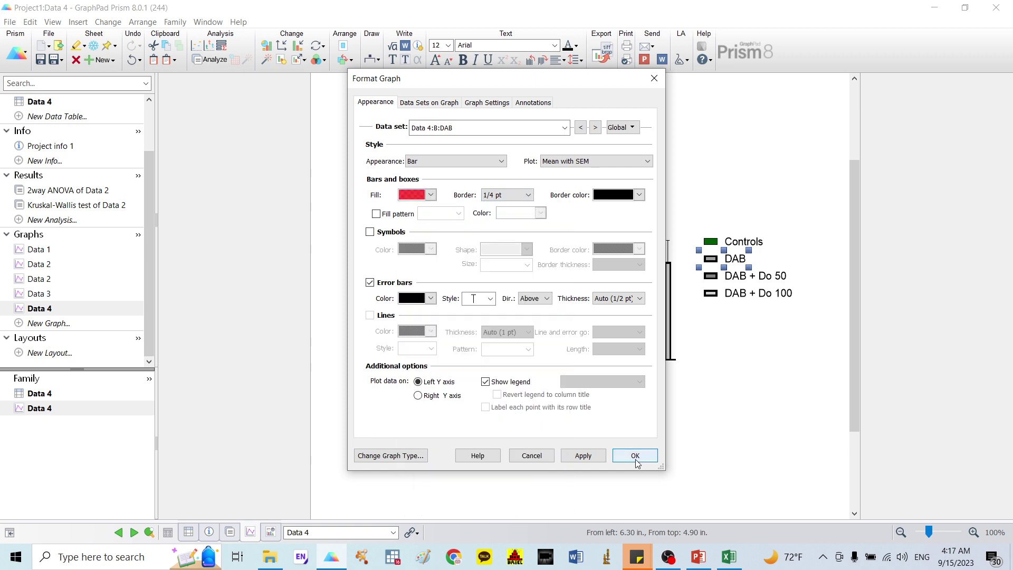
click(635, 457)
Step: Fill the DAB + Do 50 bars dark blue with a 1/4 pt border
double_click(710, 278)
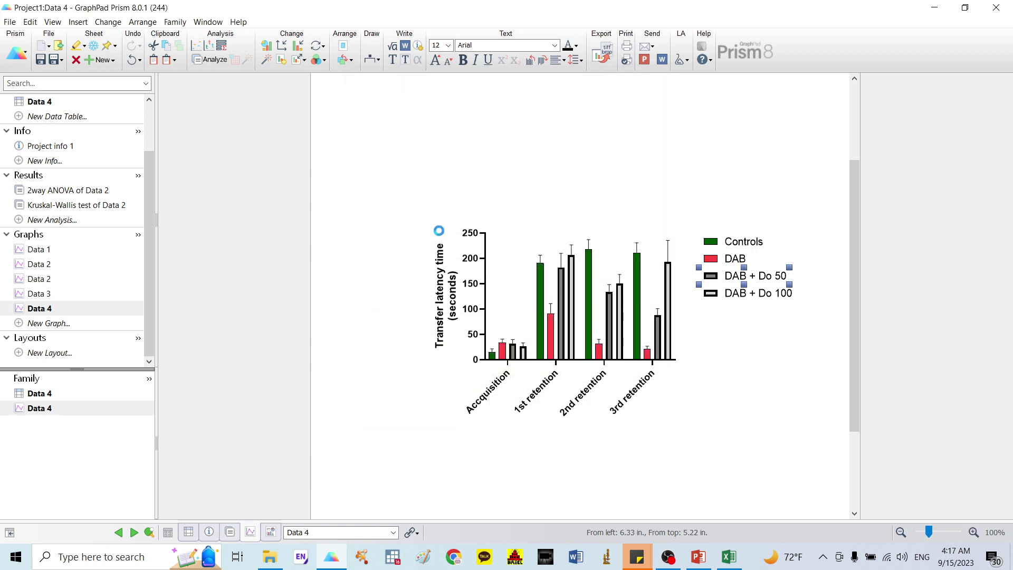
click(512, 195)
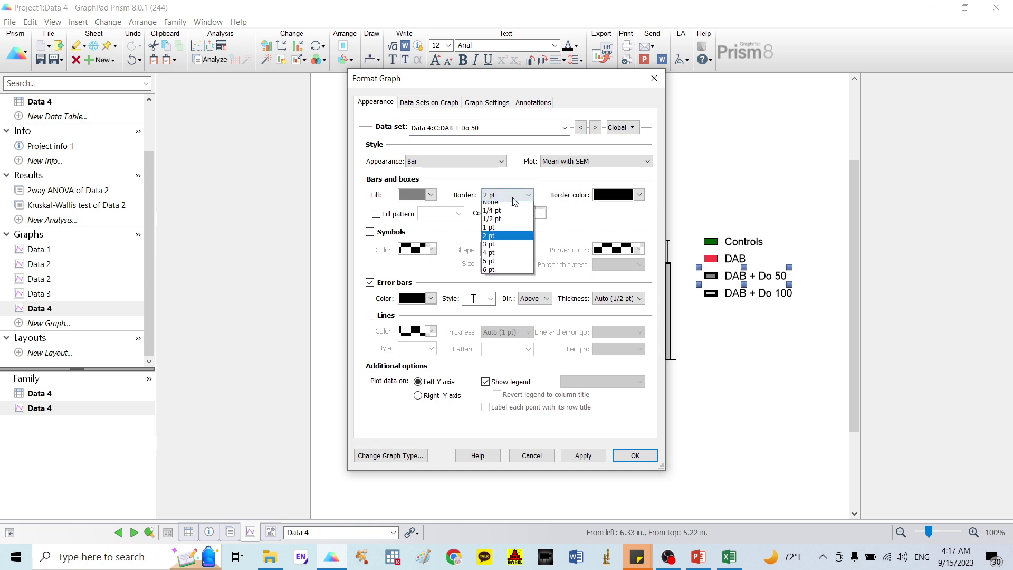
click(514, 216)
click(428, 195)
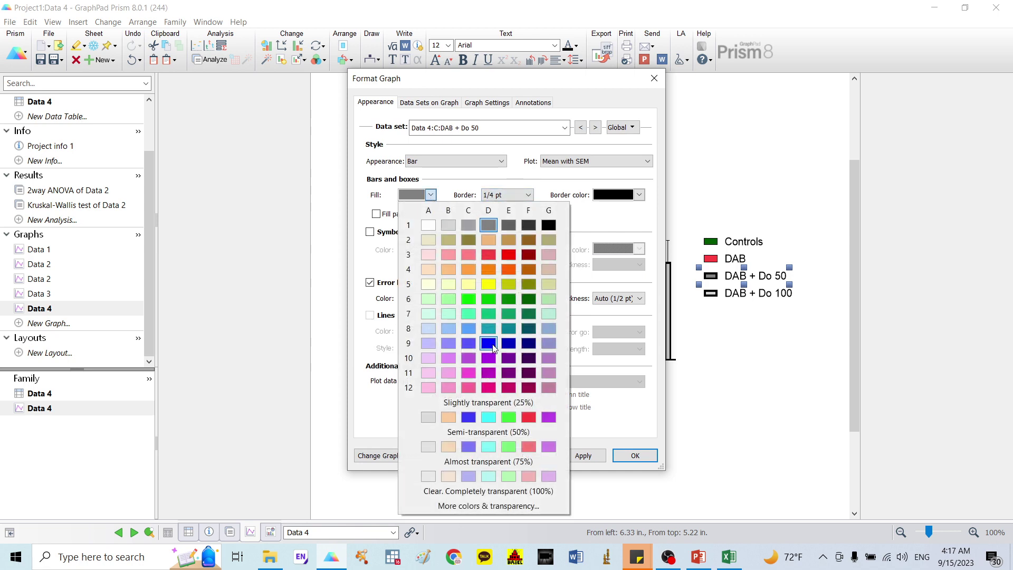
click(511, 350)
click(635, 457)
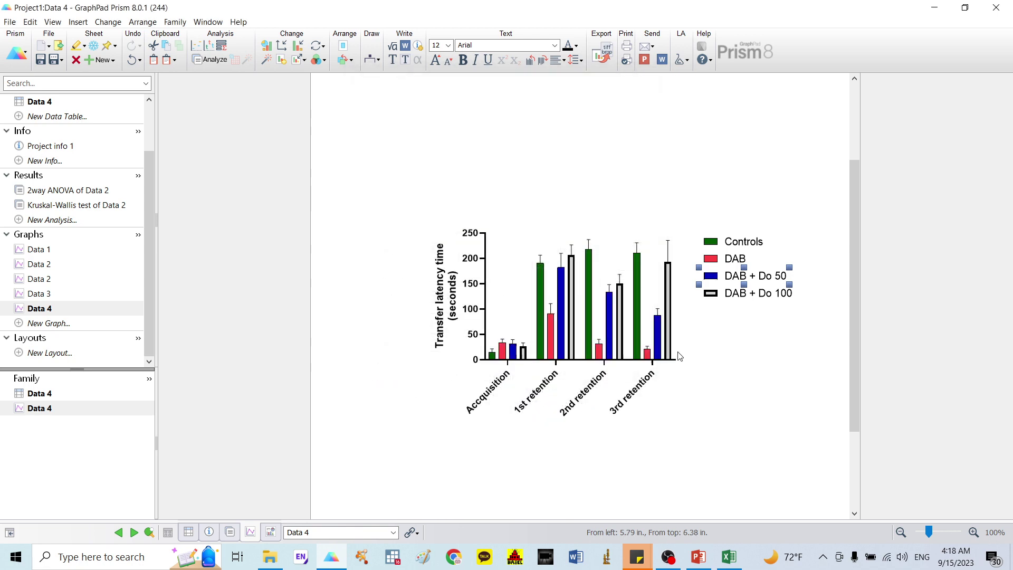
Step: Fill the DAB + Do 100 bars light purple with a 1/4 pt border
double_click(712, 295)
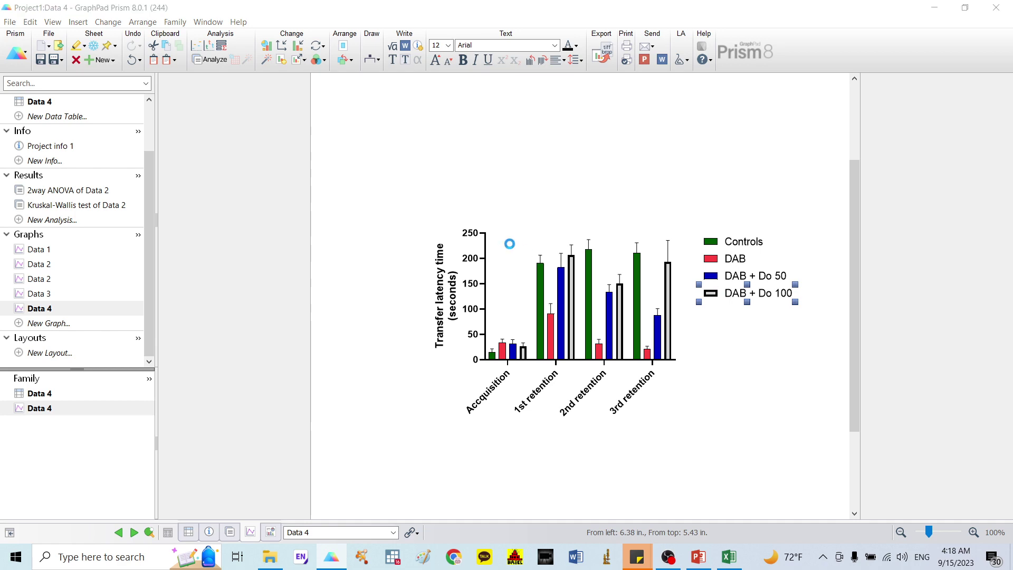
click(508, 215)
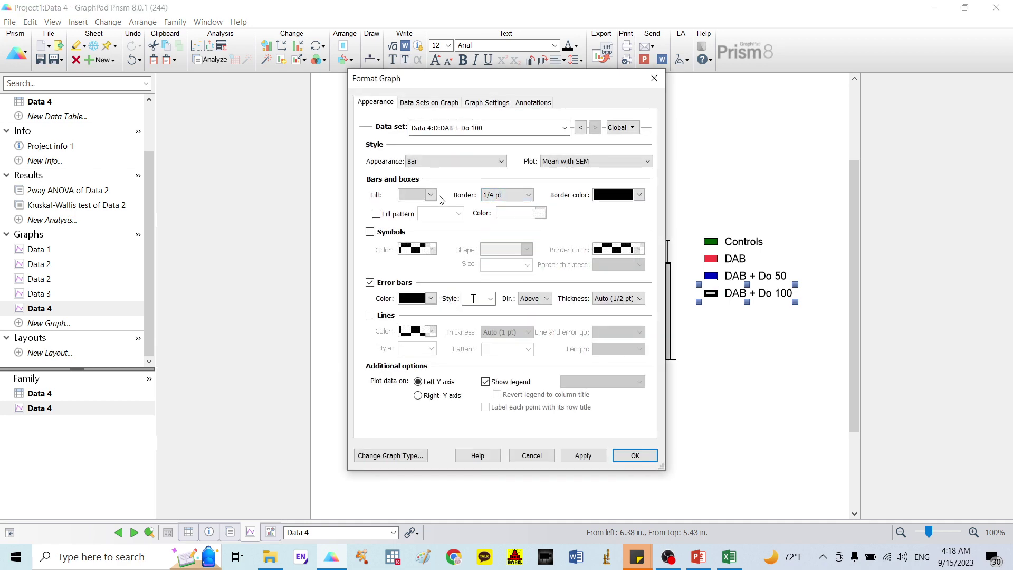
click(430, 195)
click(429, 344)
click(635, 455)
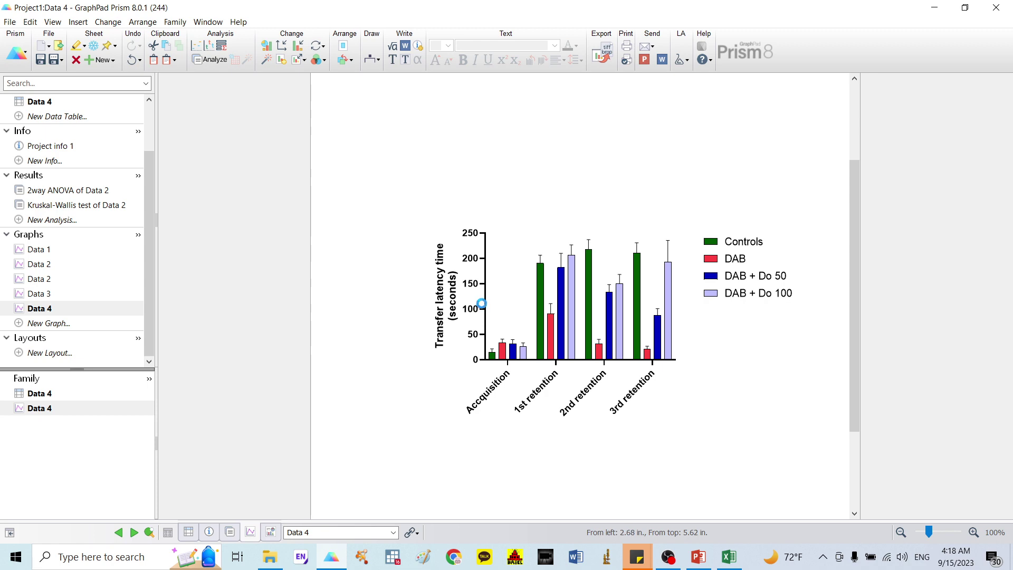
double_click(489, 336)
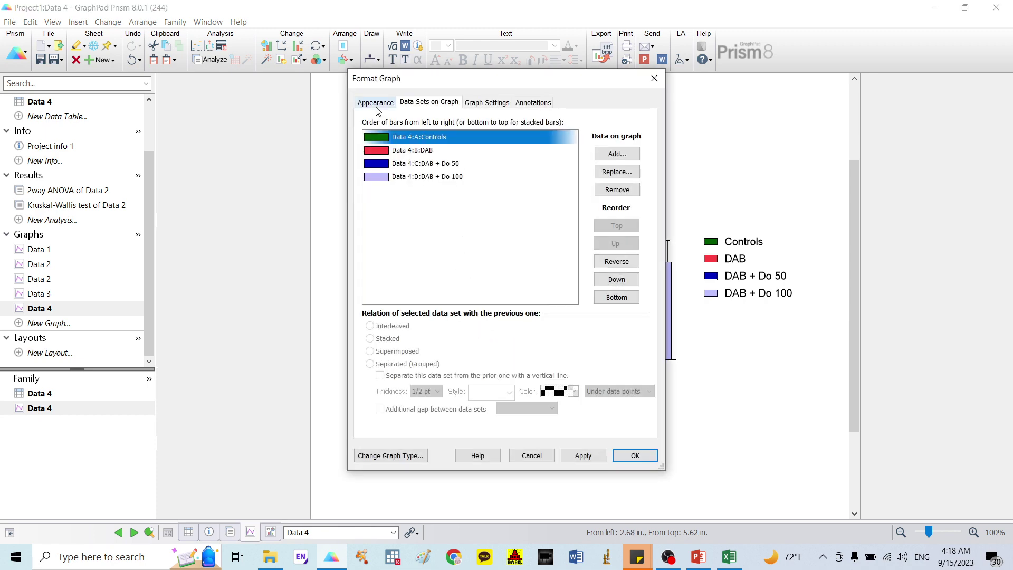
click(654, 78)
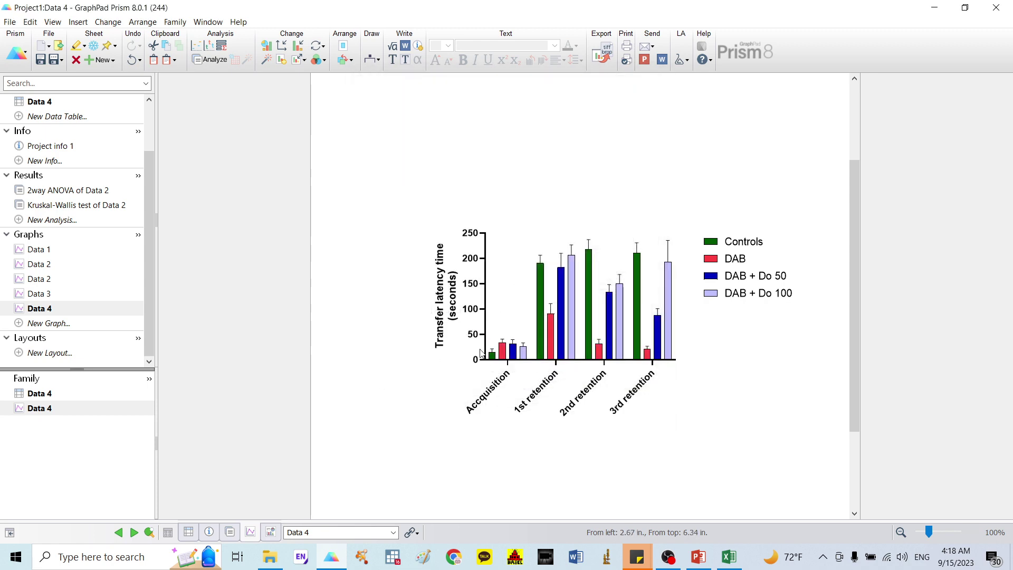
double_click(485, 313)
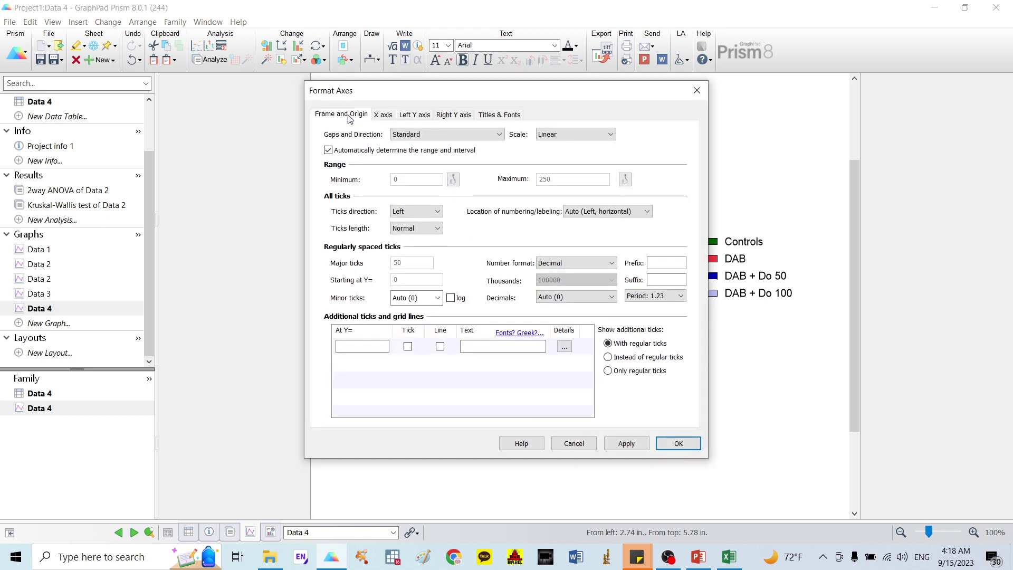
Step: Set the Data 4 graph's axis thickness to 1/4 pt and start a new analysis
click(346, 114)
click(436, 275)
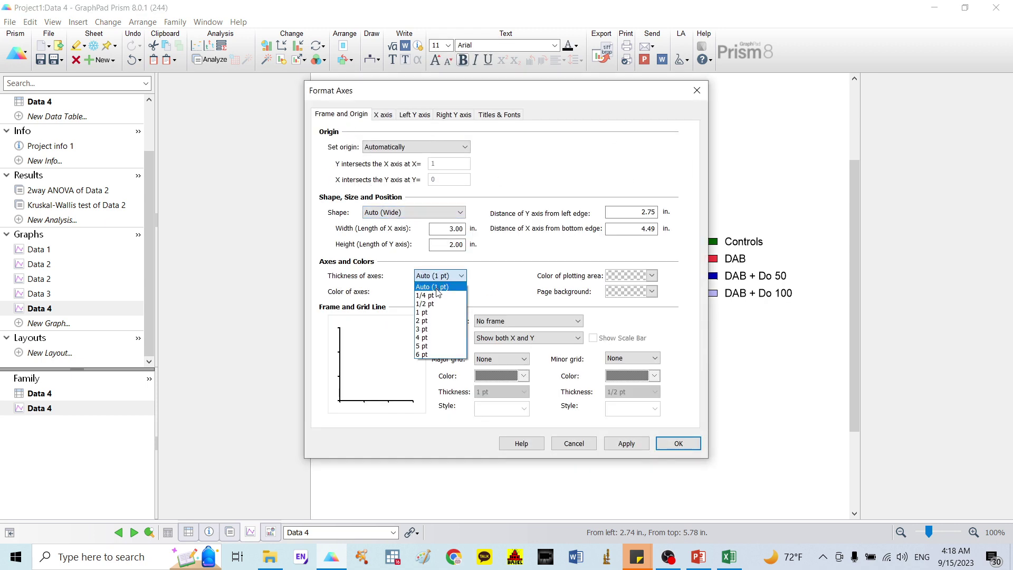
click(438, 293)
click(678, 442)
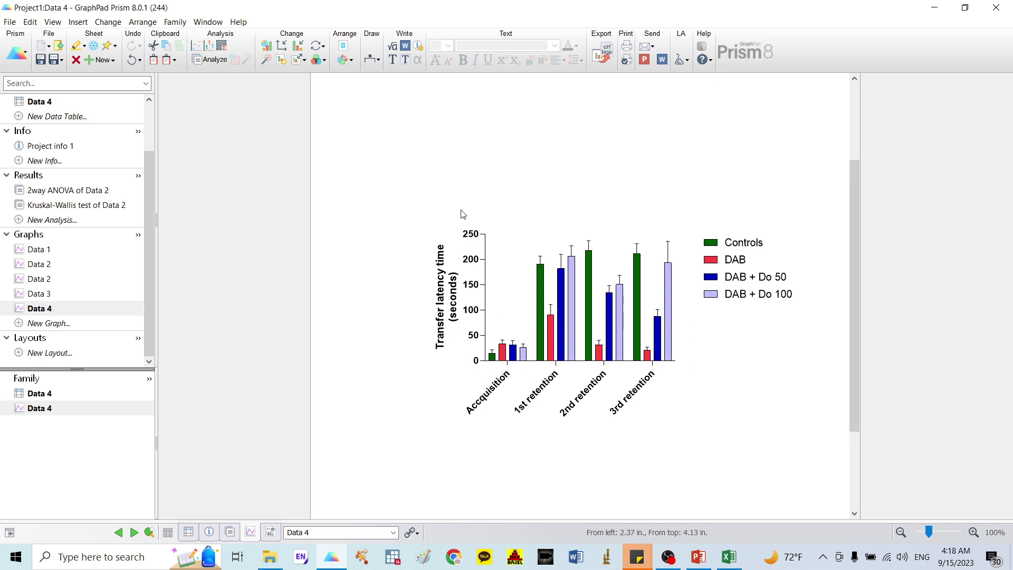
click(51, 220)
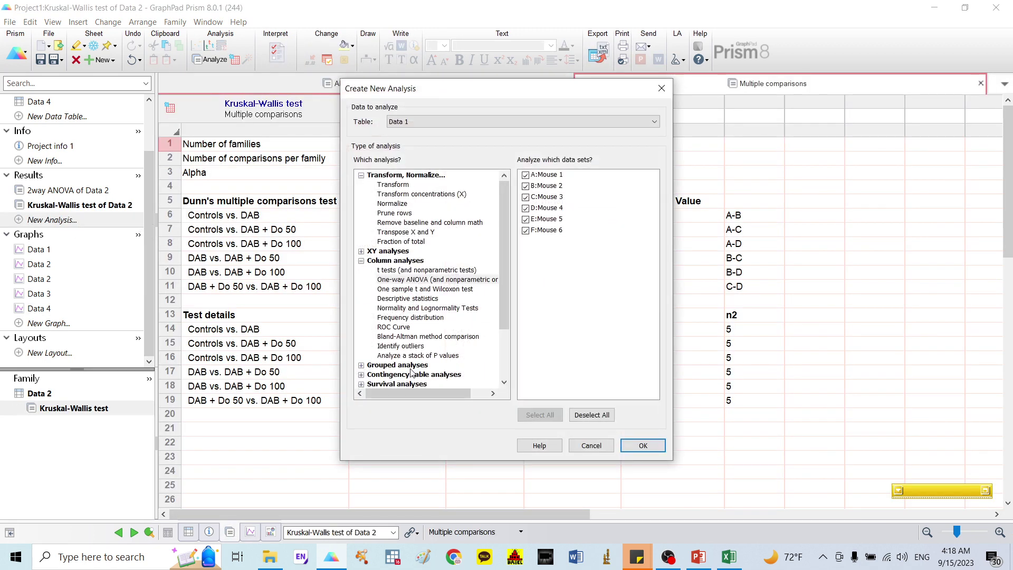
Step: Run a two-way ANOVA on Data 4, comparing columns within each row
click(432, 121)
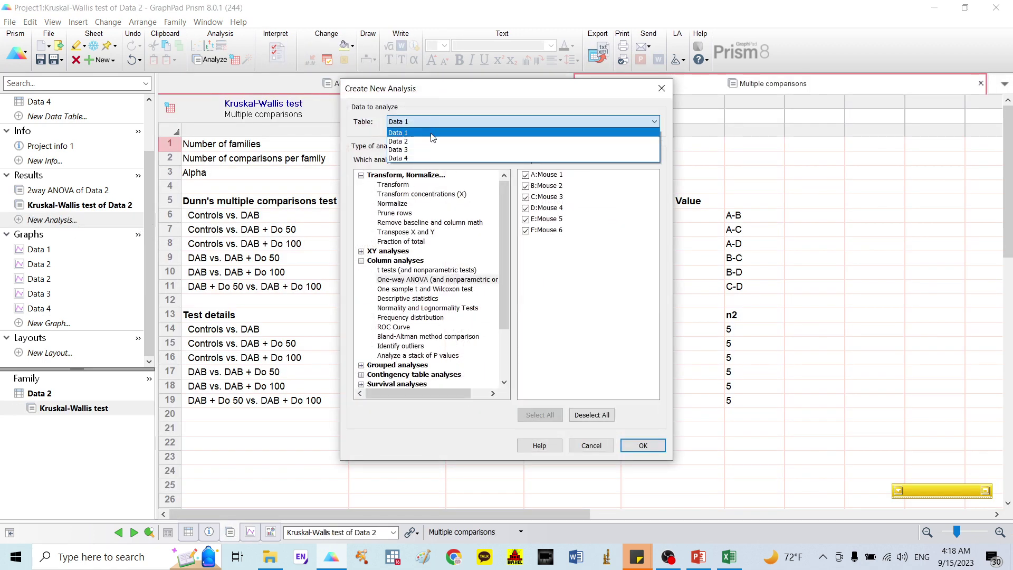
click(422, 158)
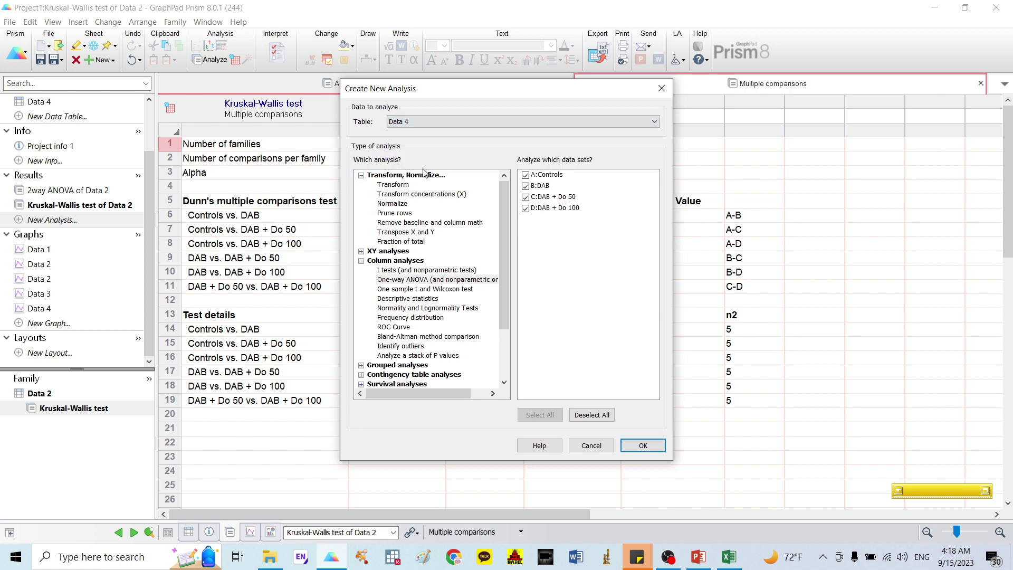
click(410, 366)
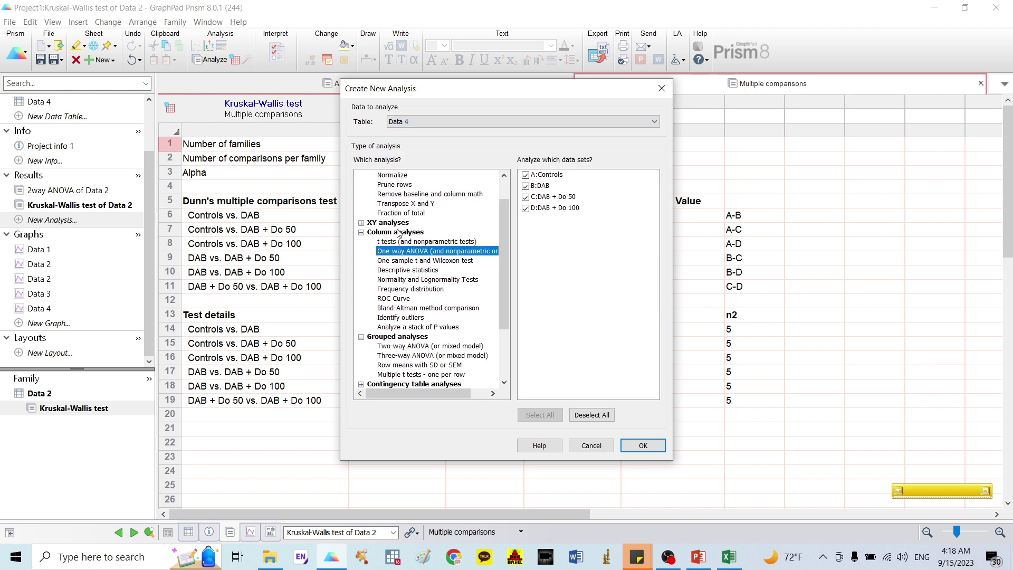
click(426, 347)
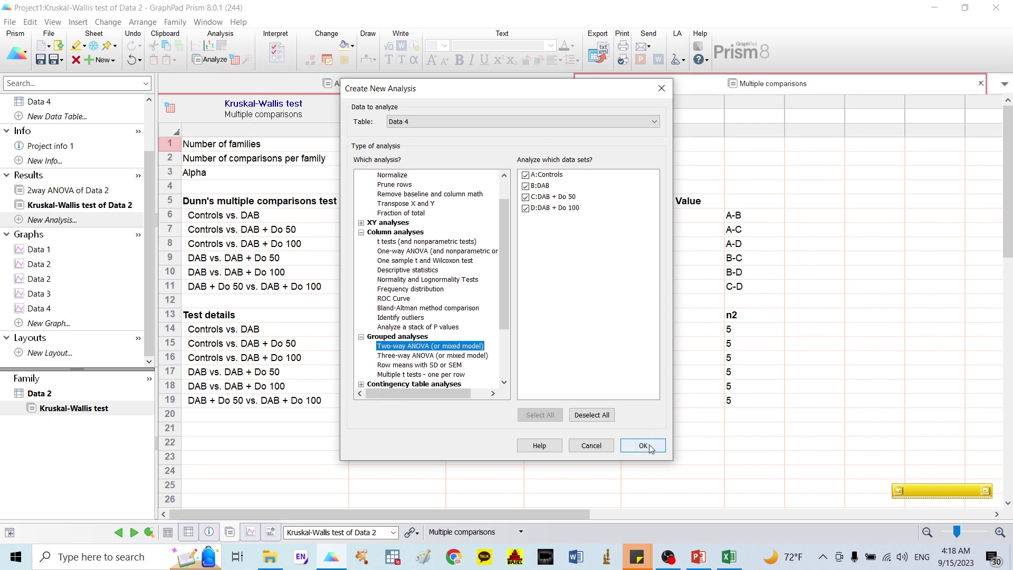
click(646, 446)
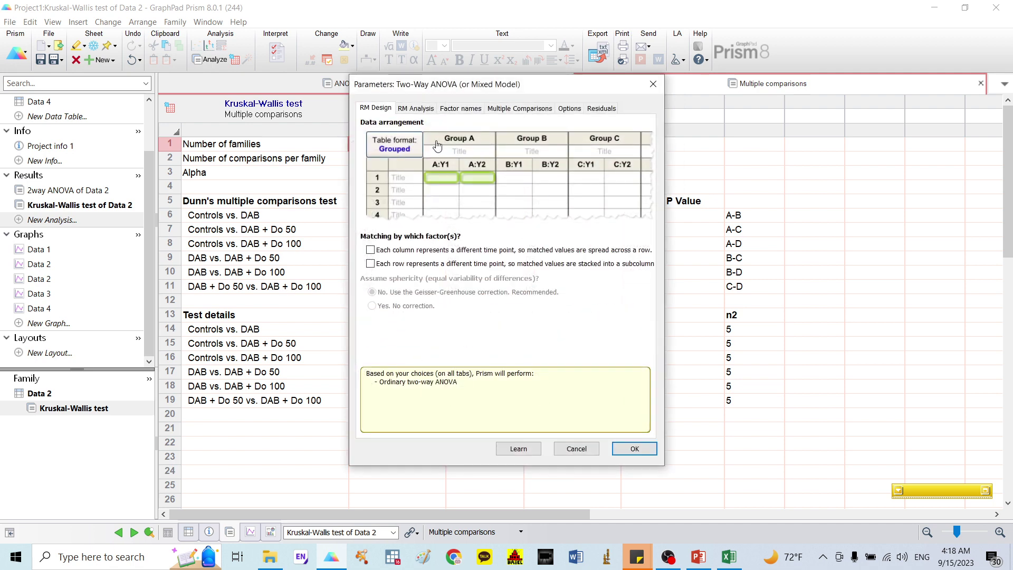
click(518, 109)
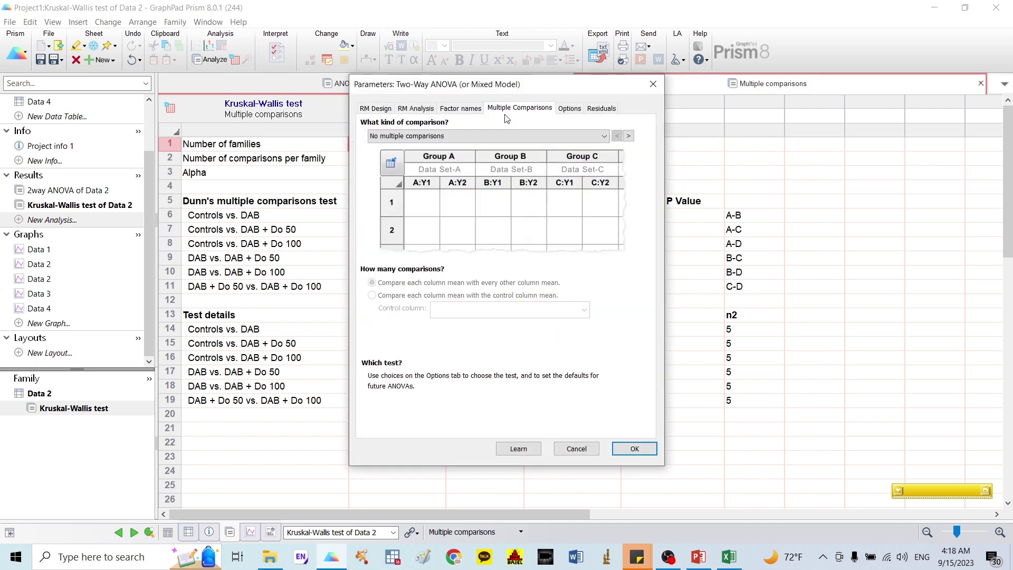
click(491, 138)
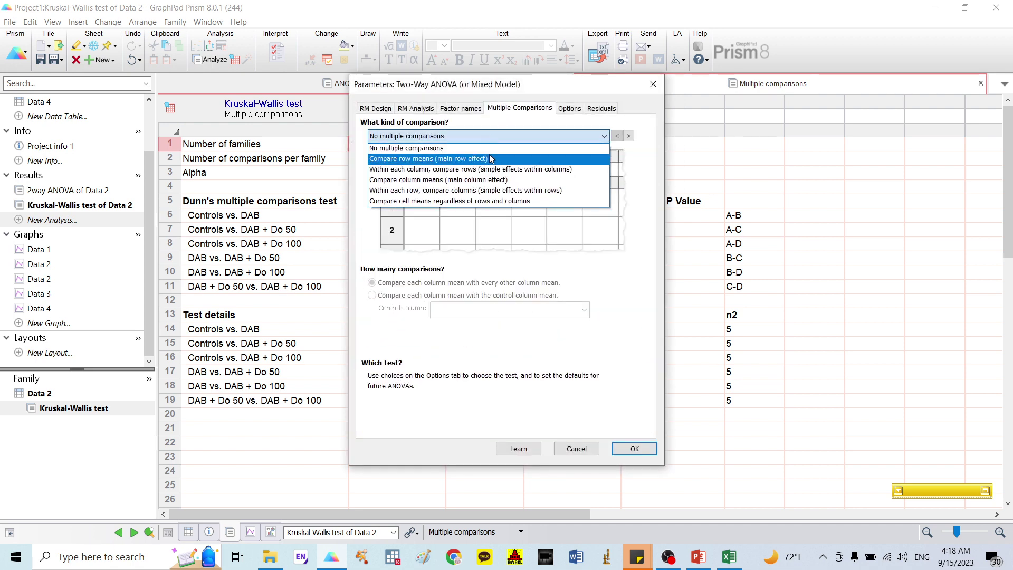
click(477, 191)
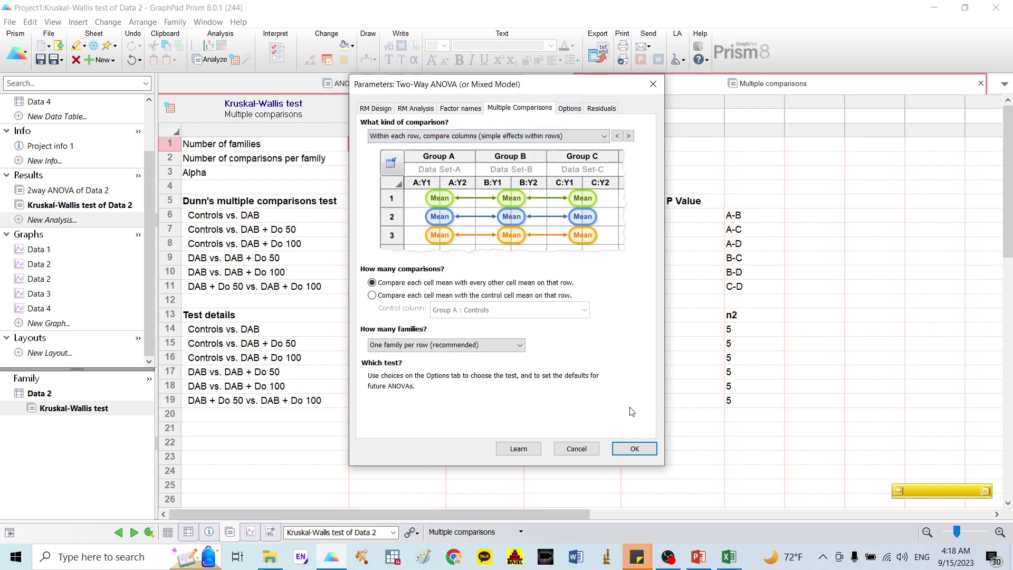
click(634, 448)
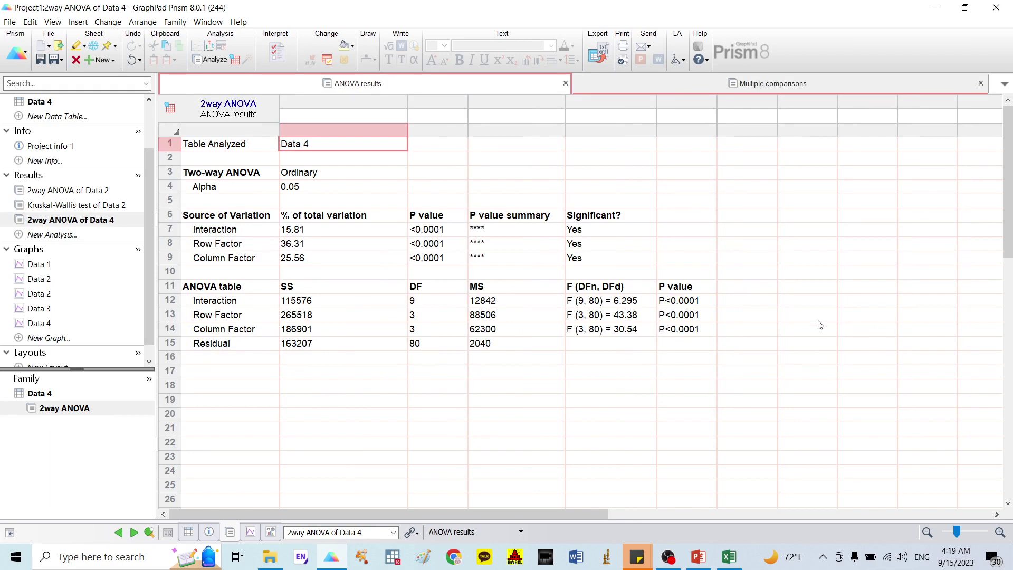
Step: Open the Multiple comparisons sheet and scroll through Tukey's comparison results
click(803, 81)
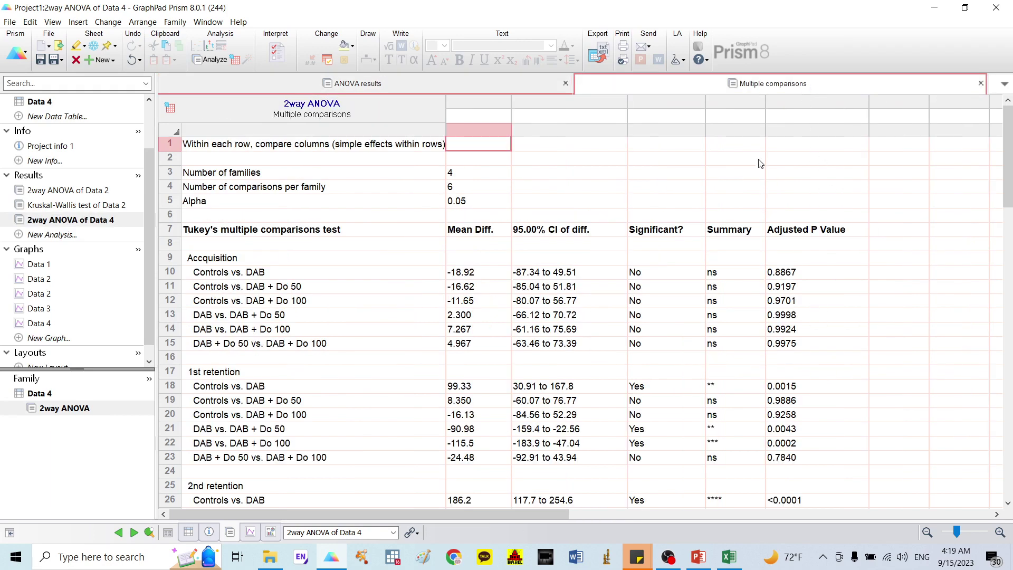
scroll(807, 182, down, 3)
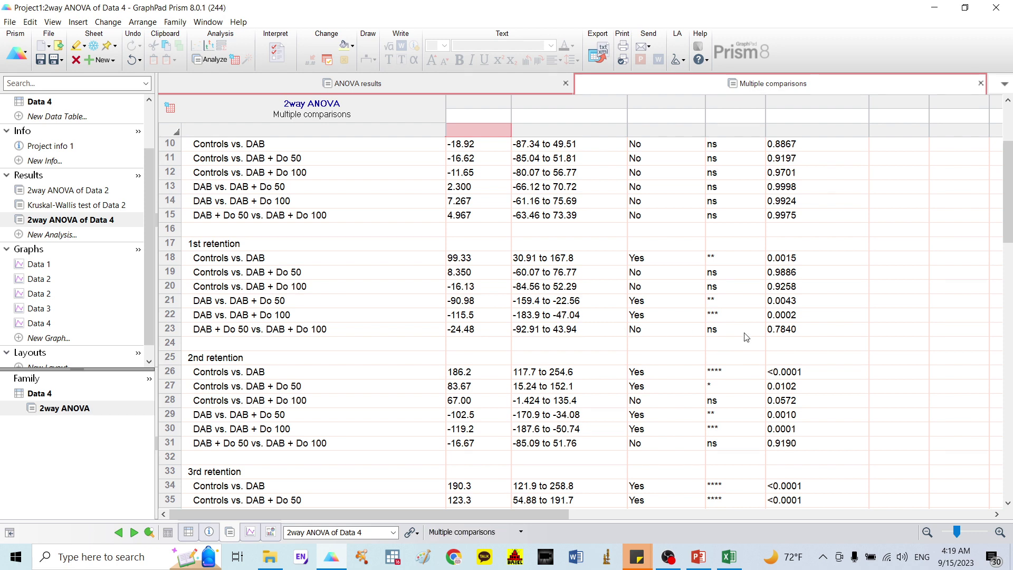
Step: On the Data 4 graph, draw a 1/4 pt bracket labelled ** over the 1st retention bars
click(37, 324)
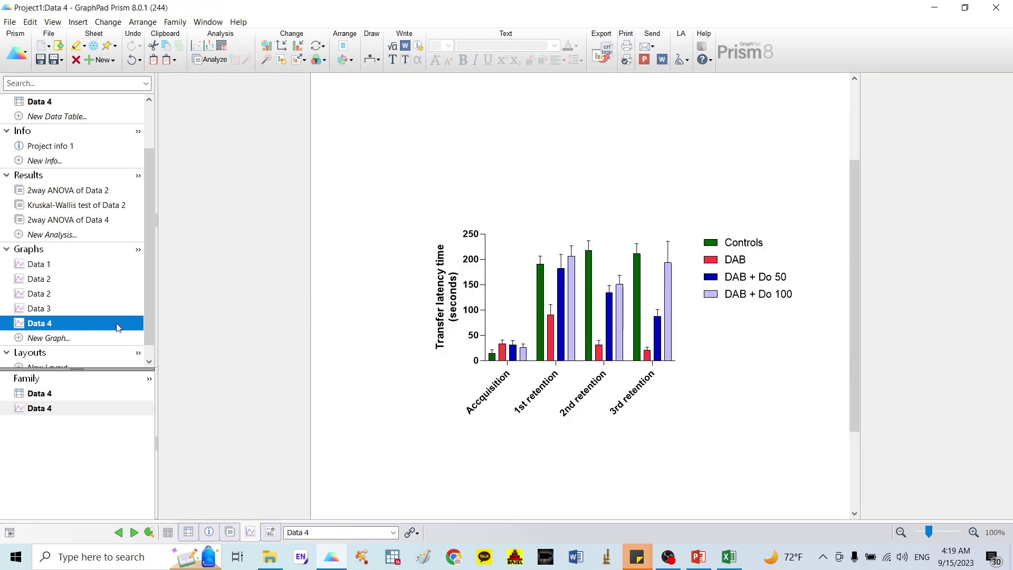
click(369, 59)
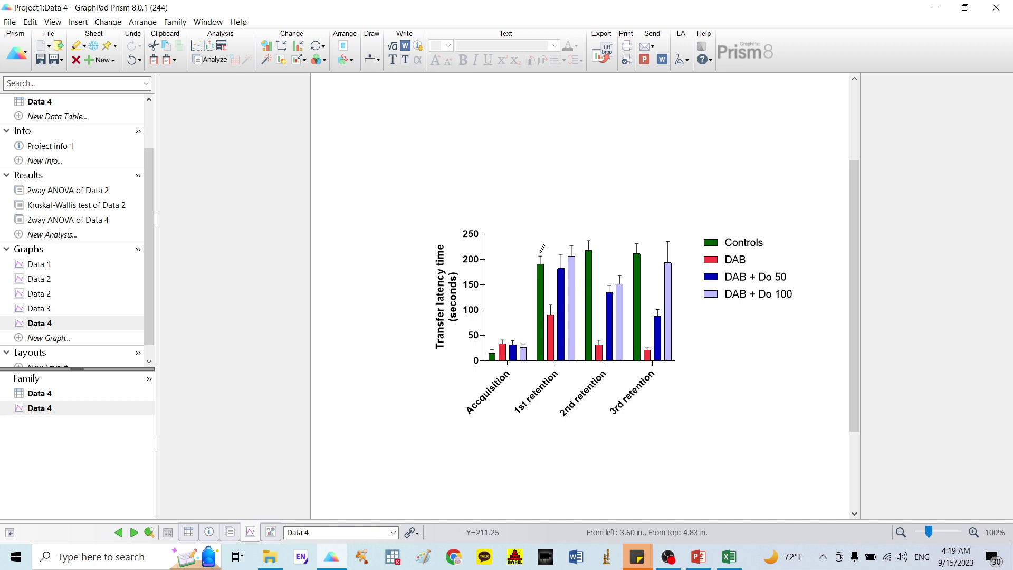
mouse_move(539, 249)
mouse_down()
mouse_move(553, 248)
mouse_move(551, 293)
mouse_up()
click(554, 275)
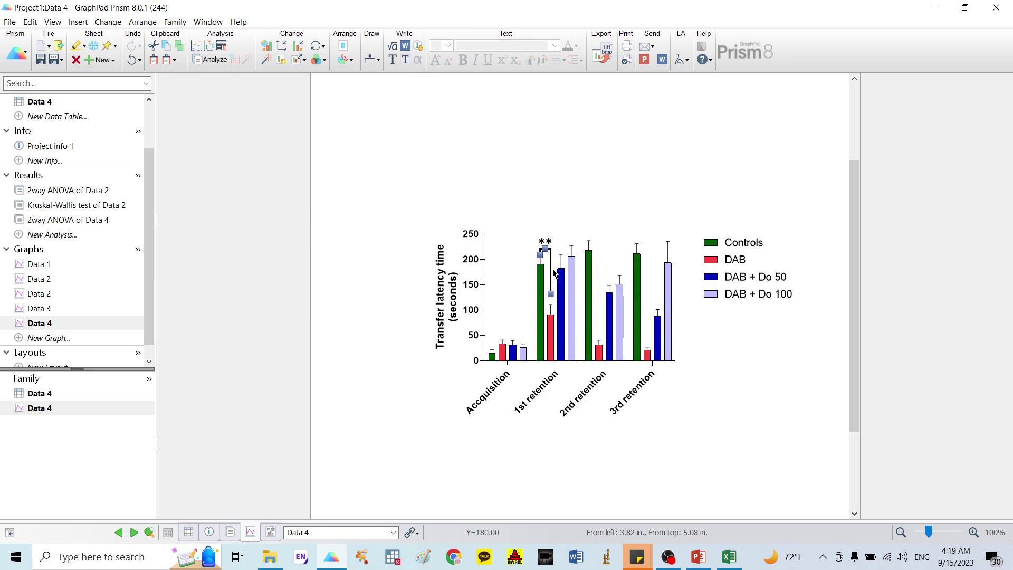
double_click(553, 272)
click(487, 284)
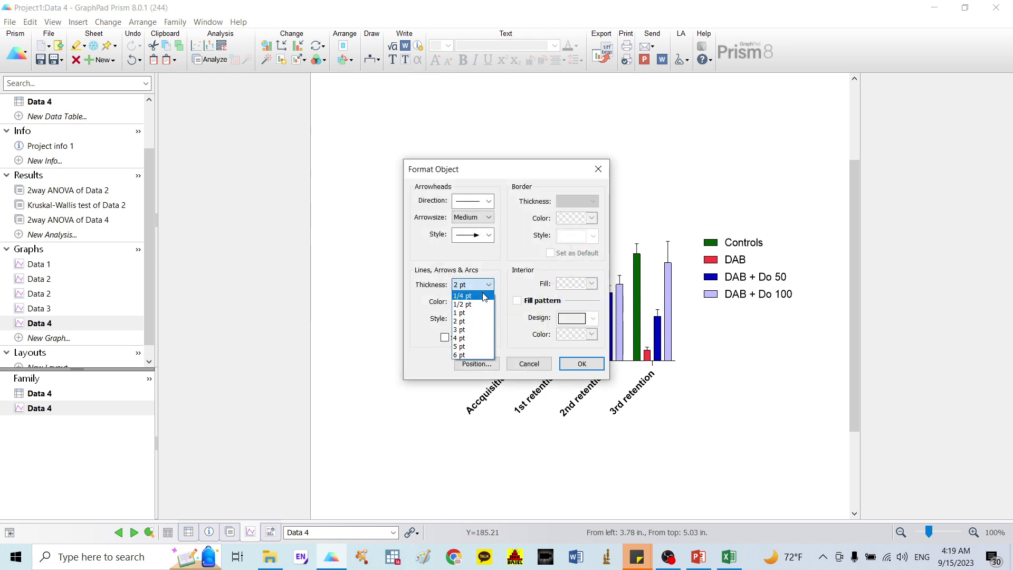
click(484, 296)
click(581, 364)
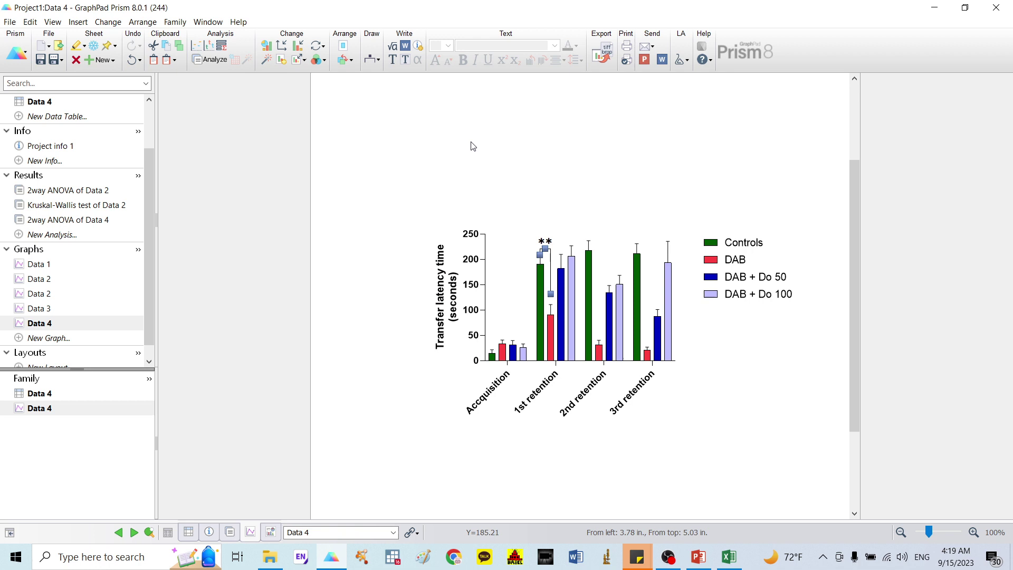
Step: Add a second labelled 1/4 pt bracket above the 1st retention bars
click(379, 62)
click(384, 167)
mouse_move(541, 233)
mouse_down()
mouse_move(561, 234)
mouse_move(554, 239)
mouse_up()
click(551, 258)
double_click(553, 234)
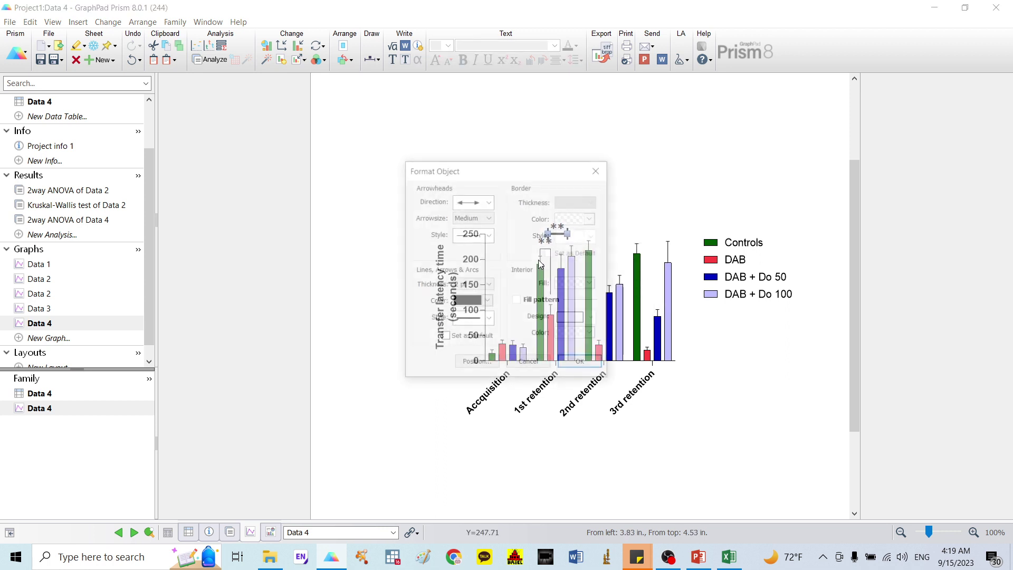
click(474, 284)
click(475, 296)
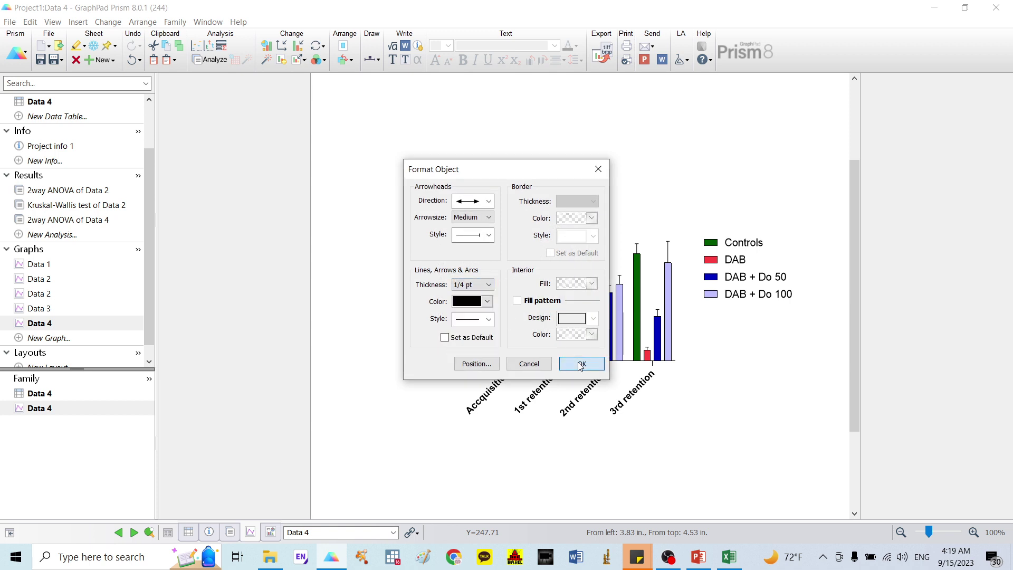
click(581, 363)
Step: Add a 1/4 pt *** bracket and shorten it to span DAB to DAB + Do 100
click(368, 60)
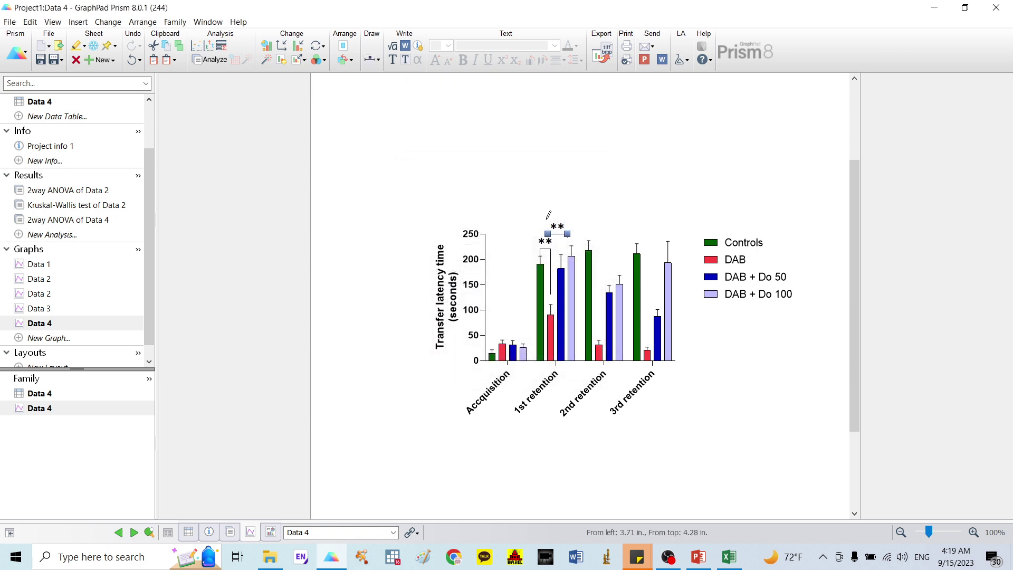
drag(547, 216, 574, 217)
click(572, 254)
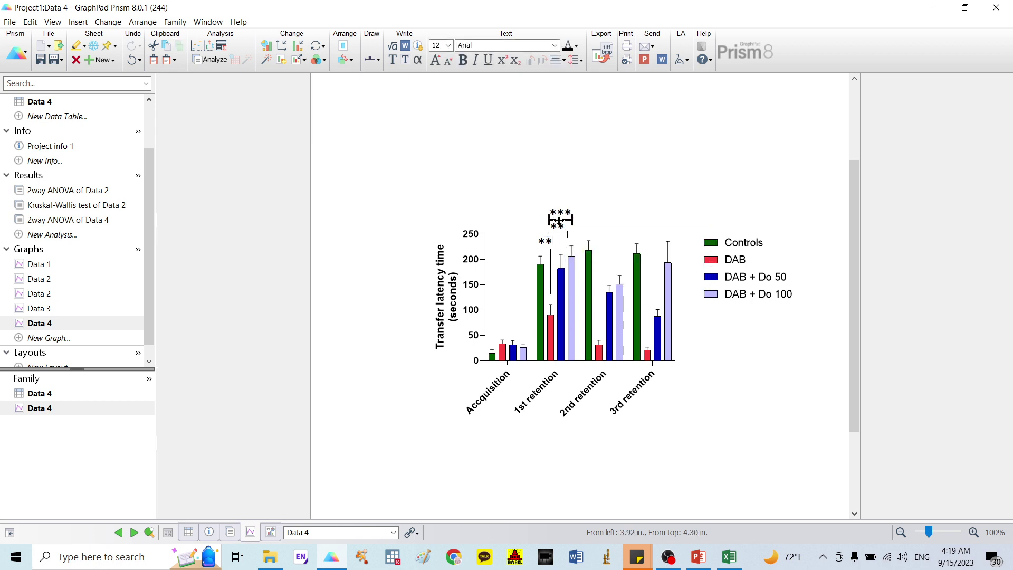
double_click(558, 219)
click(472, 284)
click(478, 300)
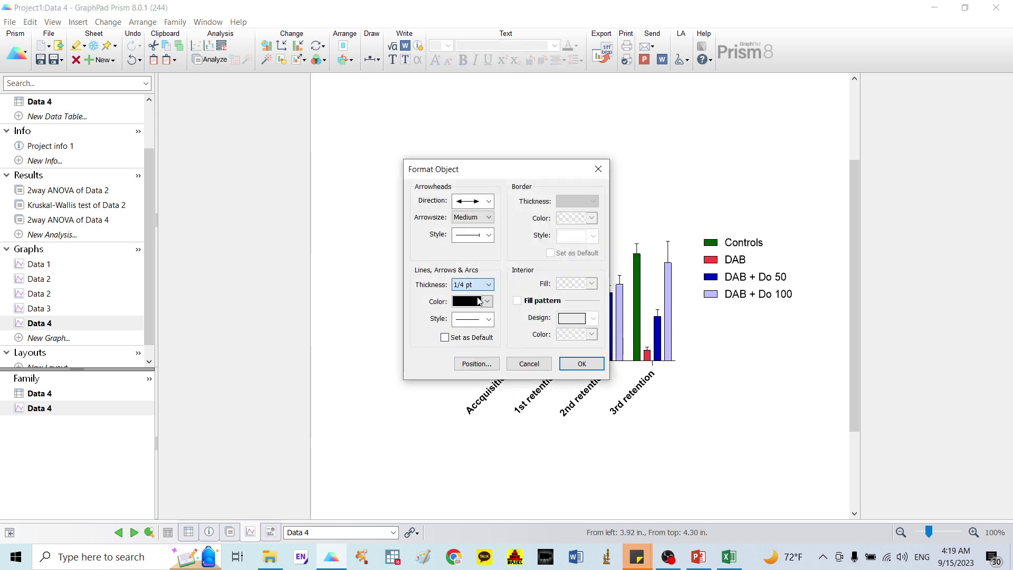
click(582, 364)
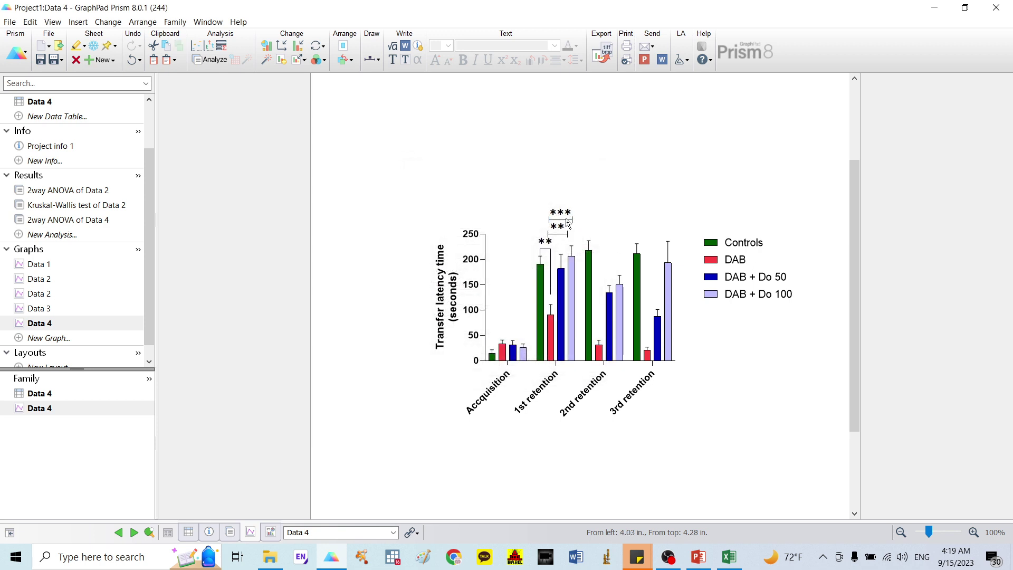
drag(568, 233, 562, 234)
click(69, 219)
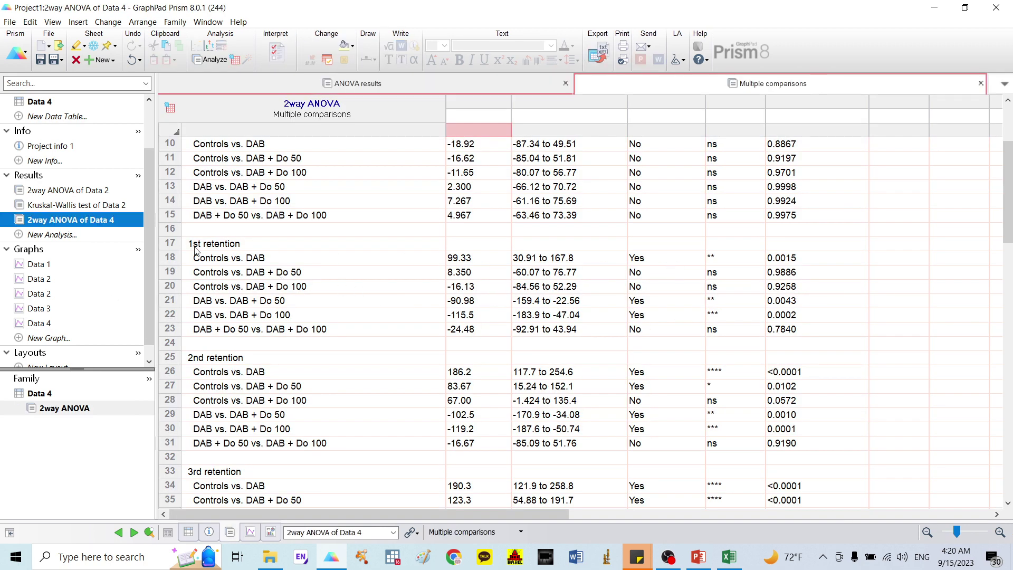
scroll(195, 251, down, 1)
click(210, 202)
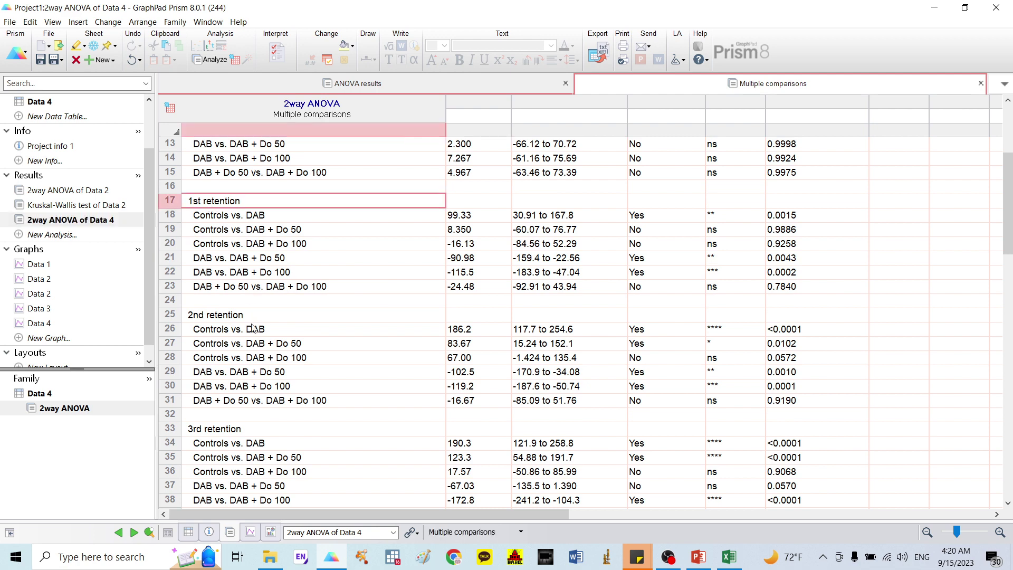
click(232, 319)
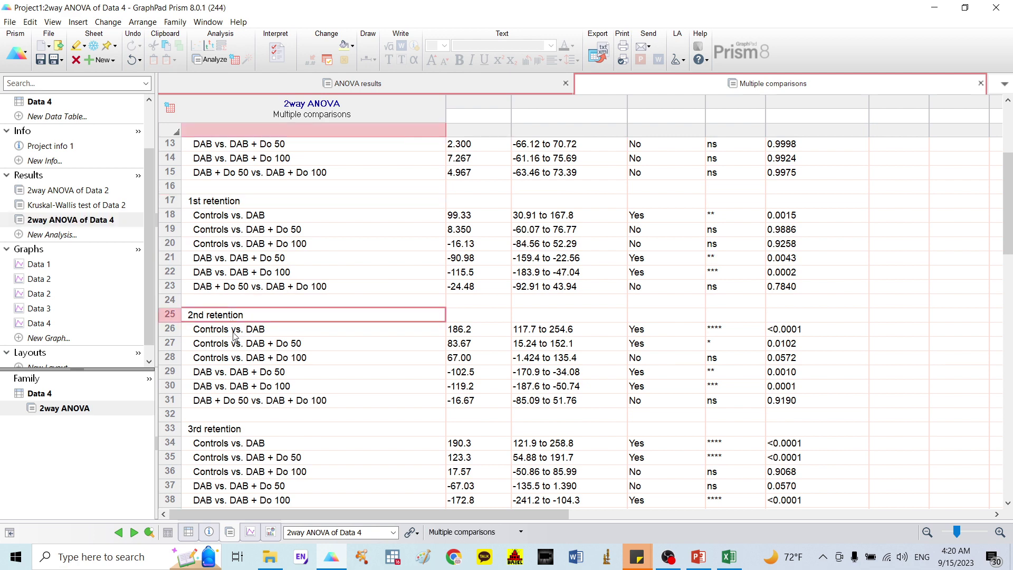
click(241, 435)
scroll(633, 422, down, 2)
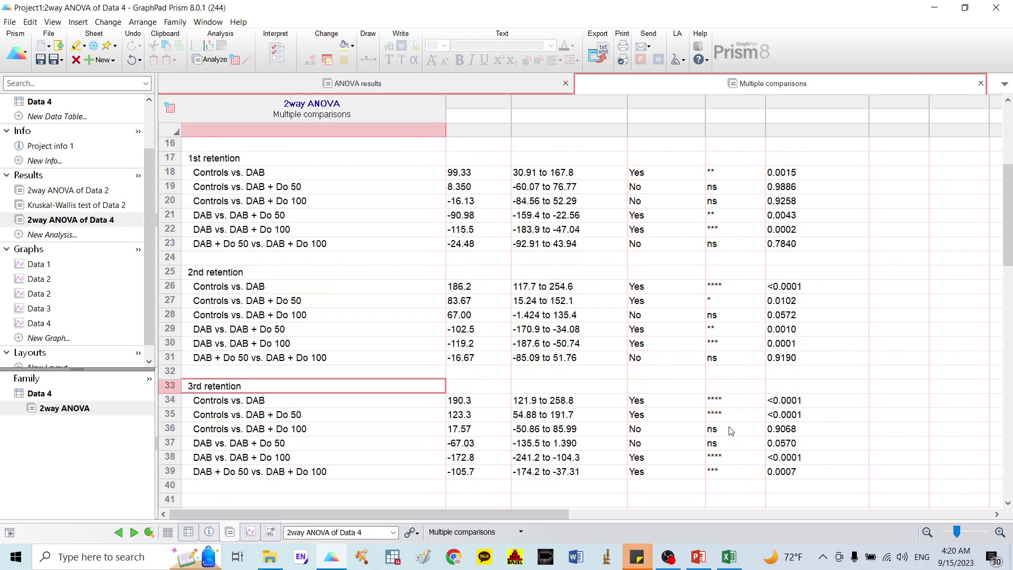
click(62, 324)
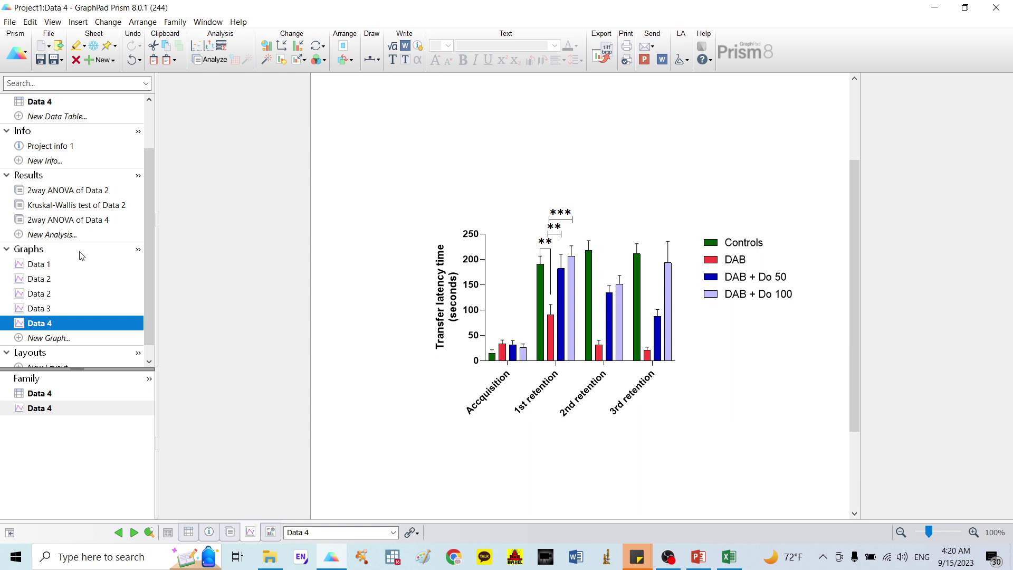
Step: Create a new scatter-with-bar graph of Data 4 showing mean with SEM
click(66, 338)
click(422, 156)
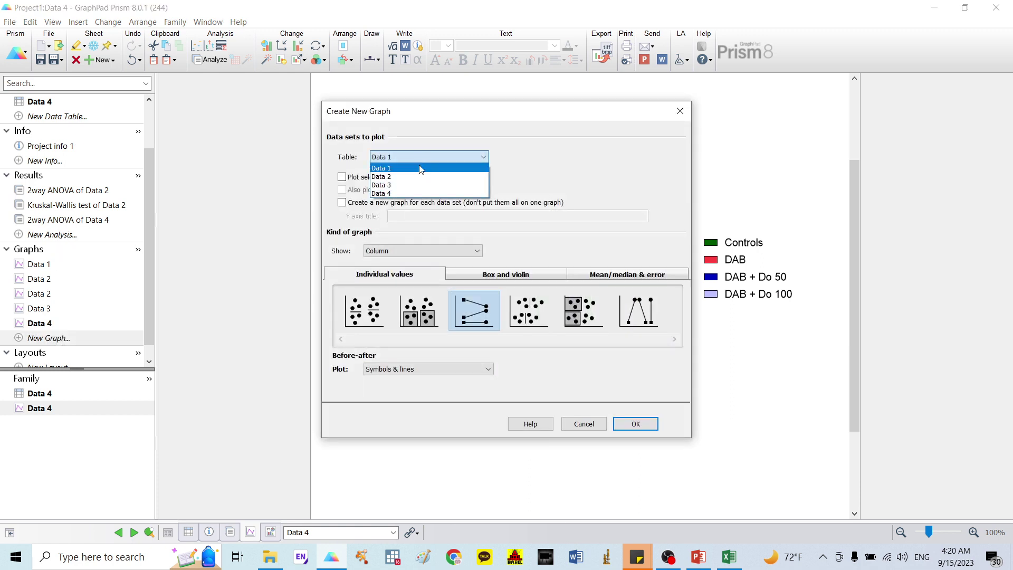
click(416, 196)
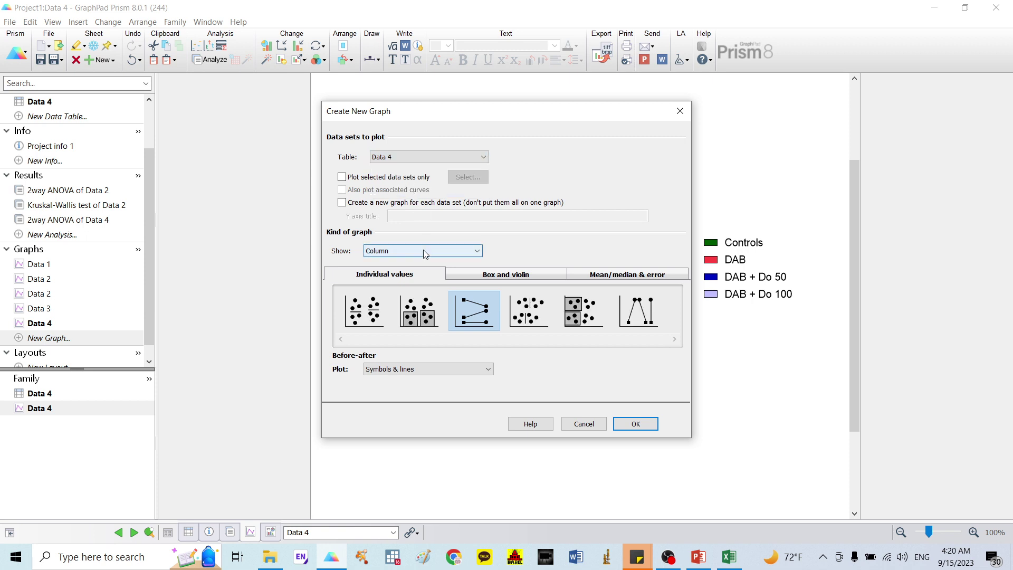
click(422, 313)
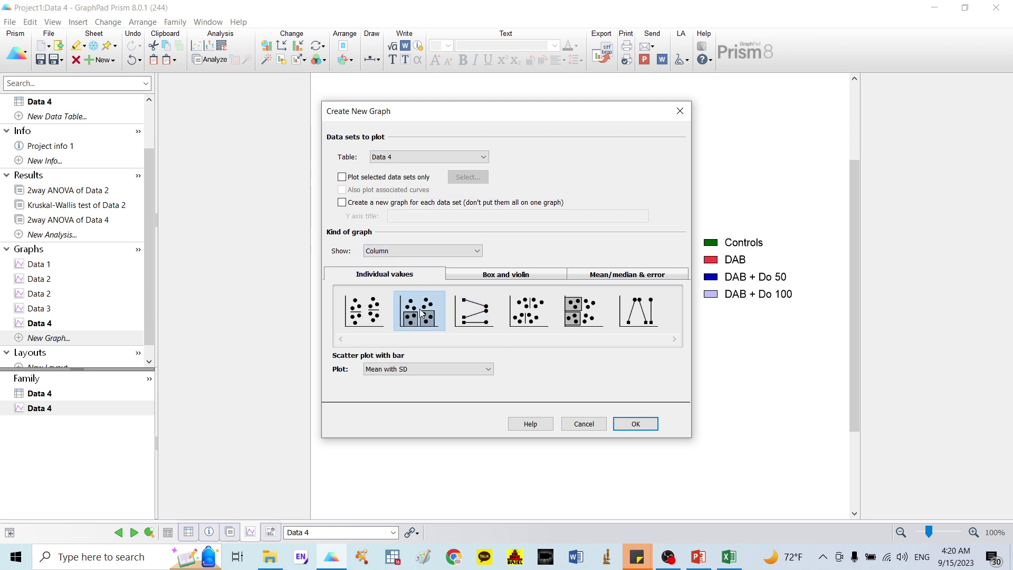
click(426, 372)
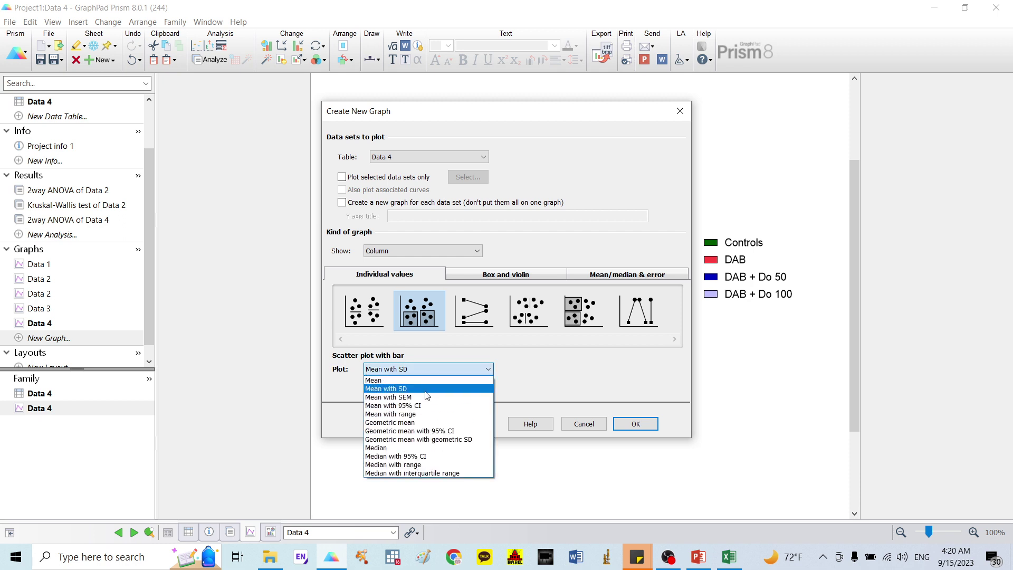
click(426, 397)
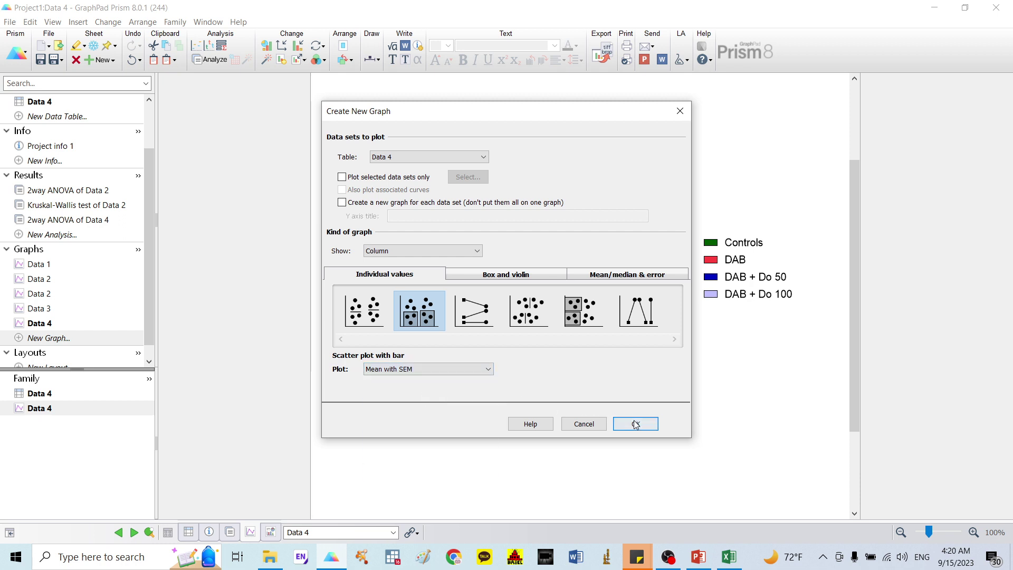
click(635, 424)
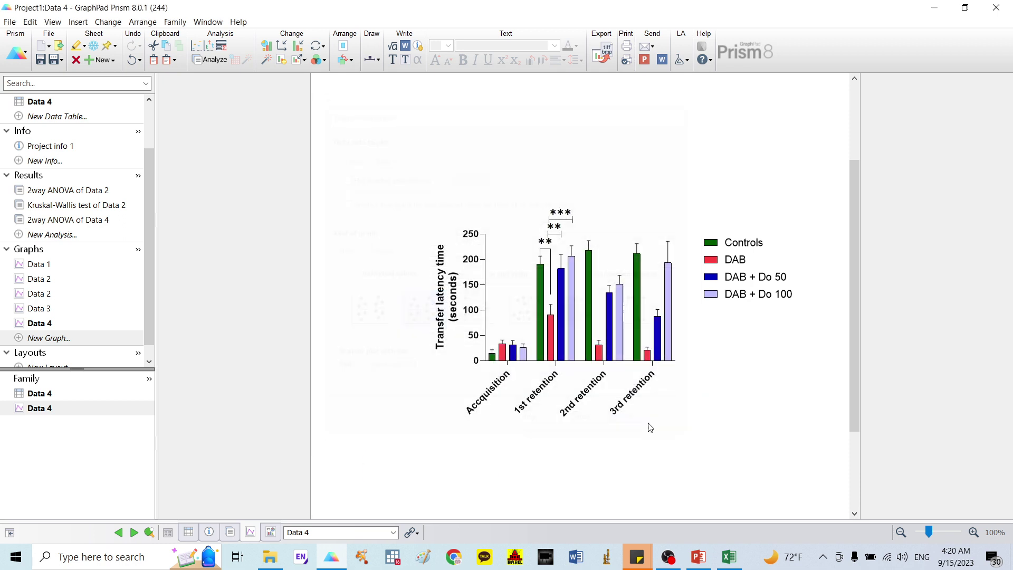
Step: Title the Y axis 'Transfer latency time (seconds)' and delete the Data 4 graph title
click(452, 299)
click(453, 284)
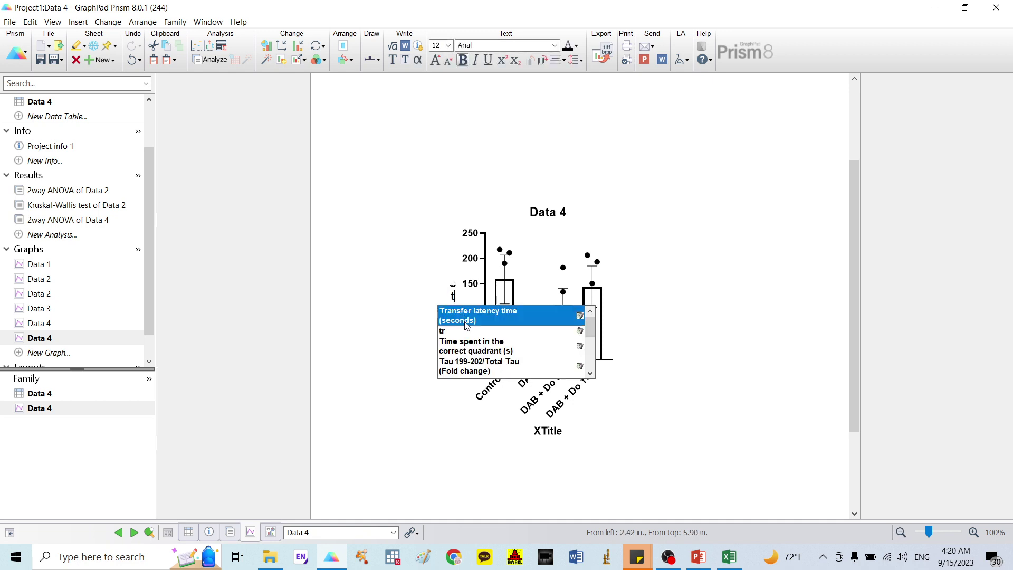
click(465, 318)
click(550, 208)
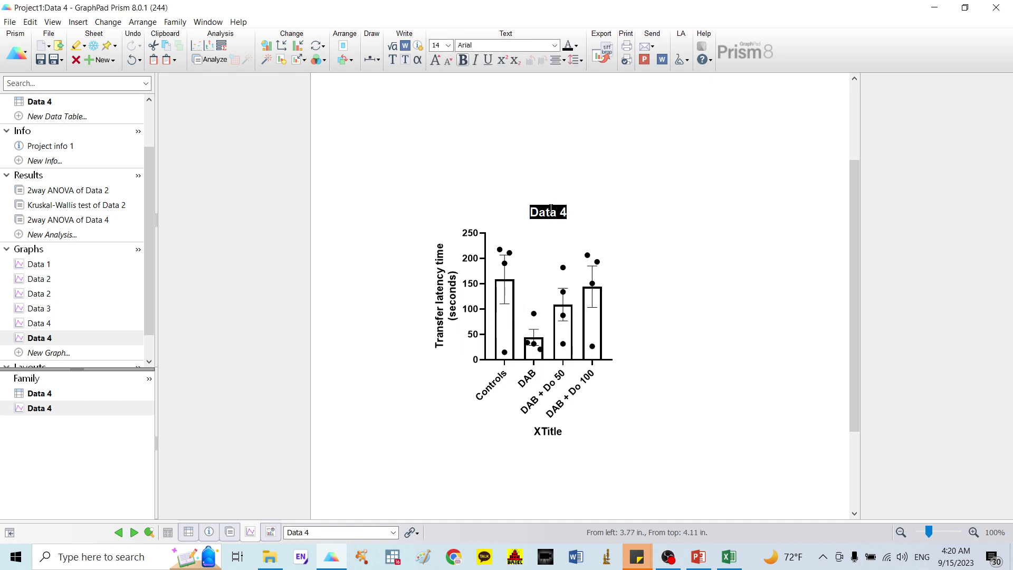
key(Delete)
Step: Make the graph axes 1/4 pt thick
click(483, 264)
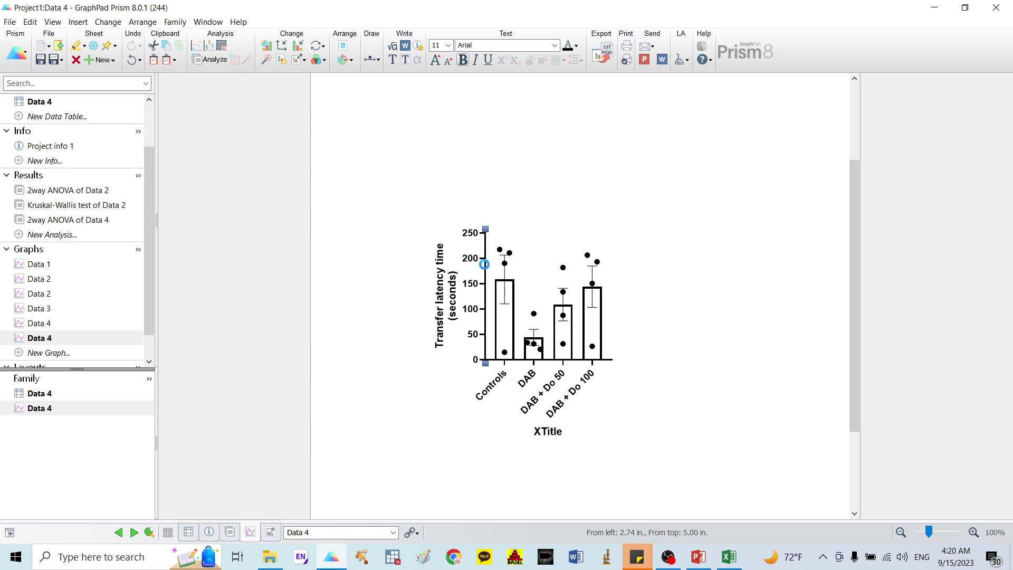
double_click(483, 264)
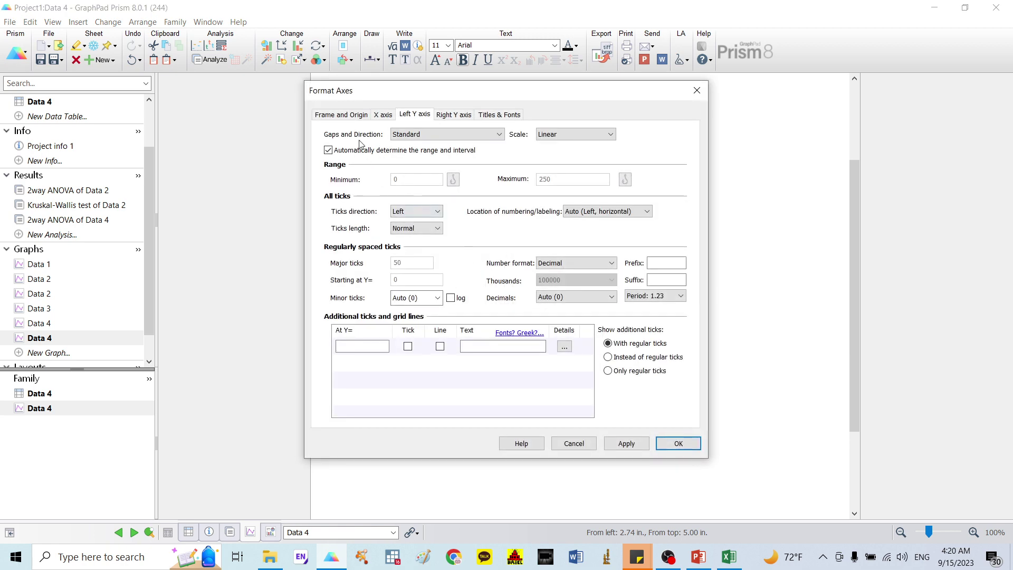
click(340, 114)
click(438, 276)
click(437, 299)
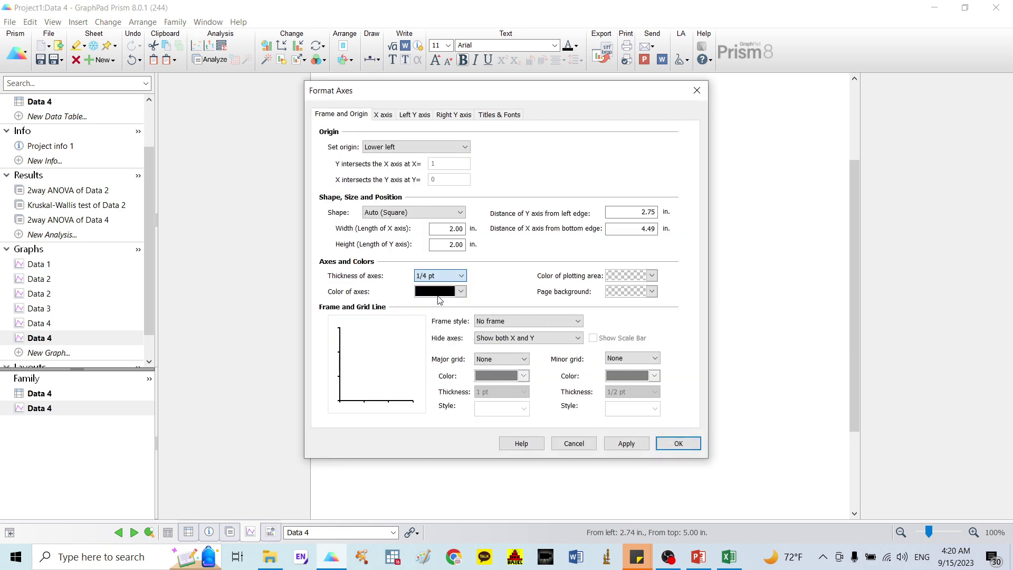
click(664, 442)
Step: Give the Controls bar a purple fill and a 1/4 pt border
click(497, 324)
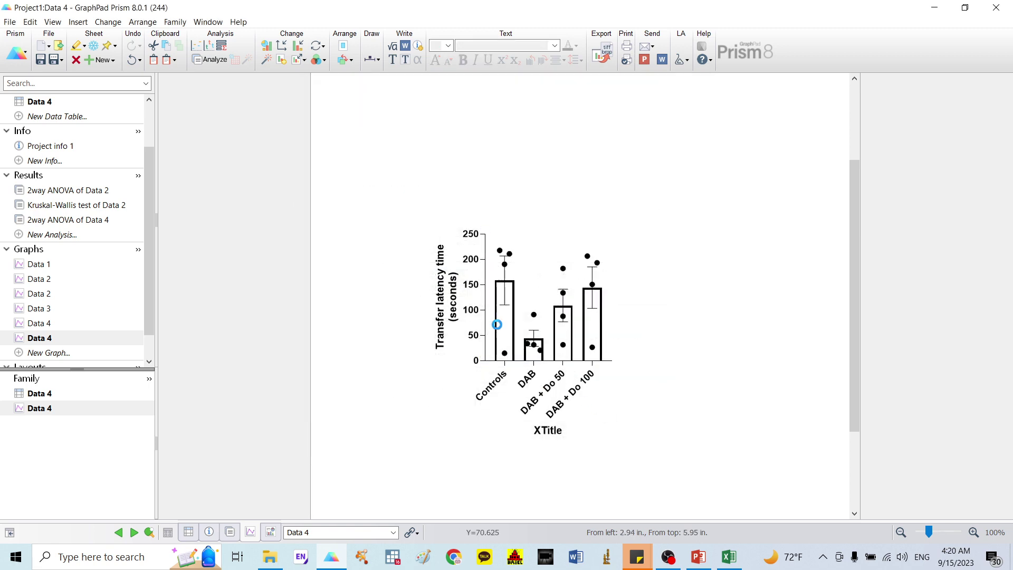
double_click(515, 324)
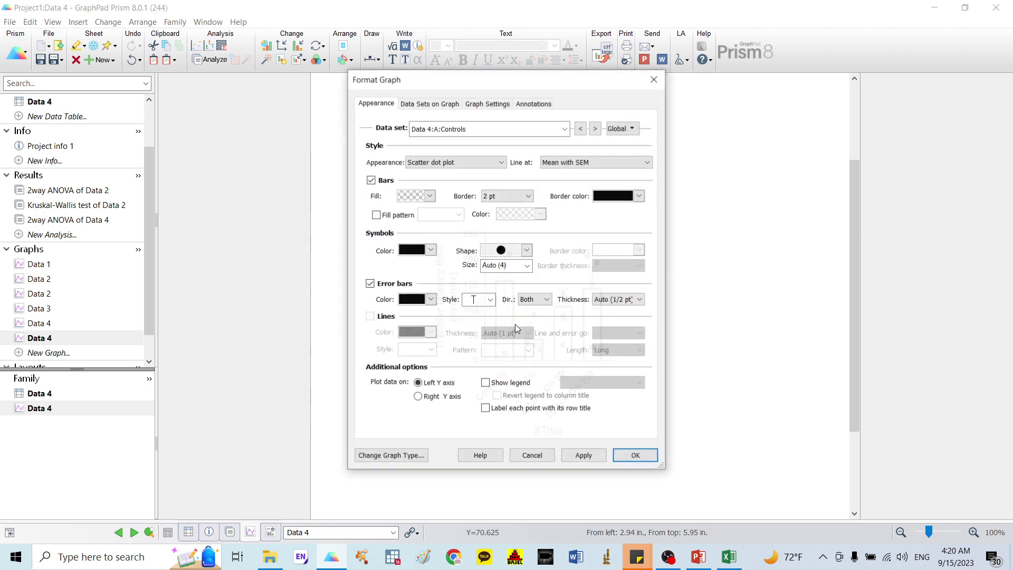
click(505, 196)
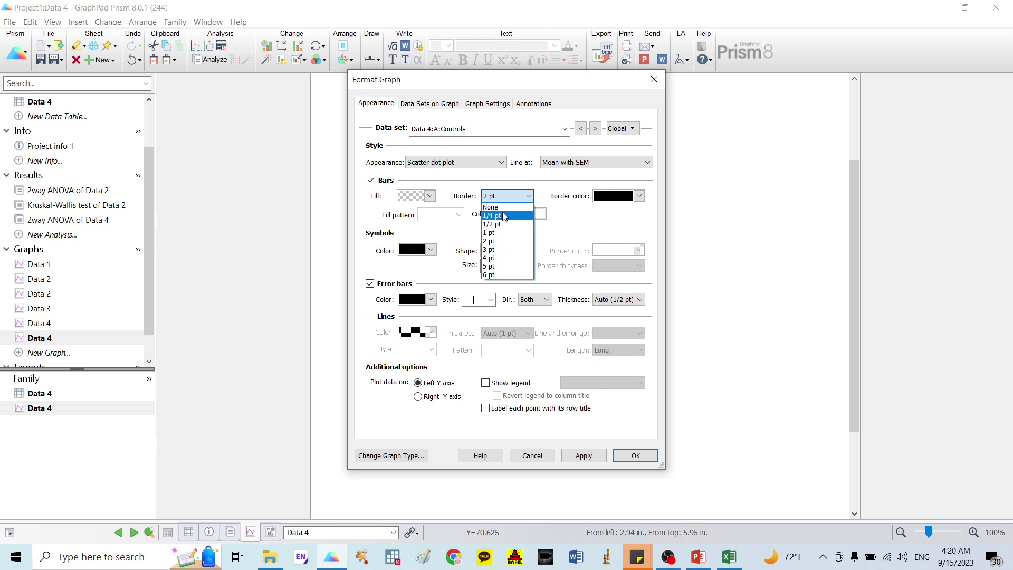
click(504, 205)
click(430, 196)
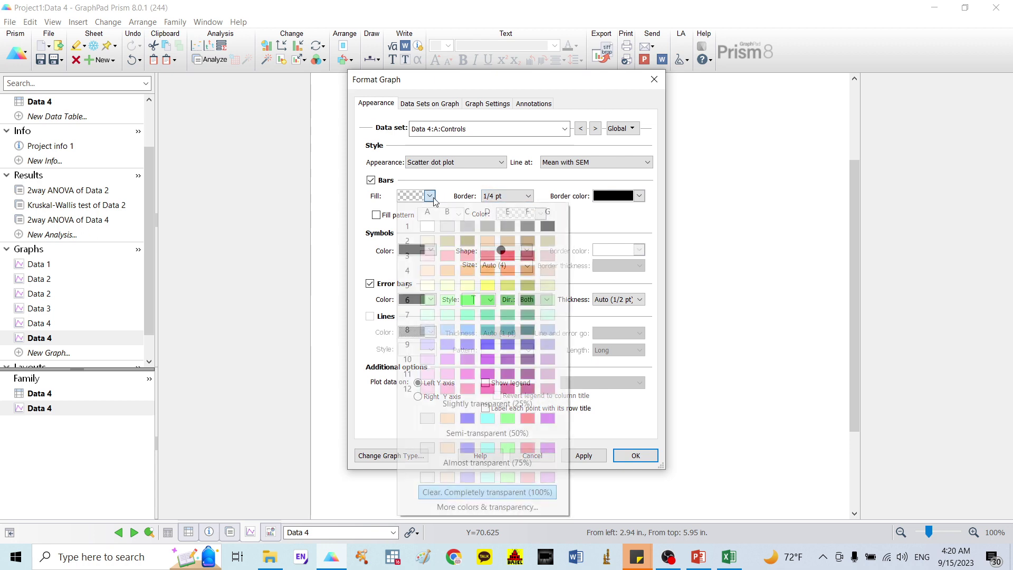
click(508, 360)
click(635, 456)
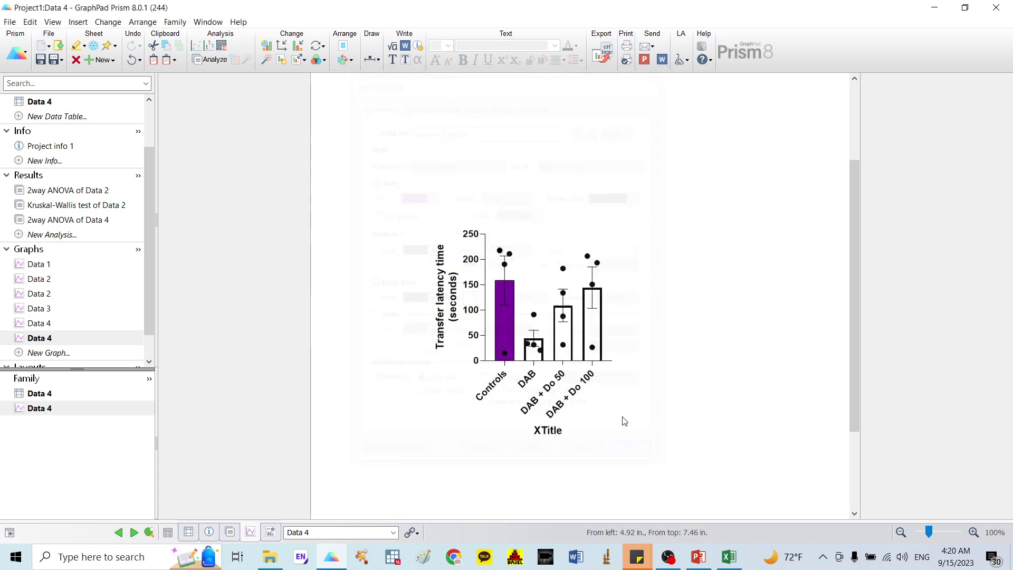
Step: Give the DAB bar a green fill and a 1/4 pt border
double_click(532, 357)
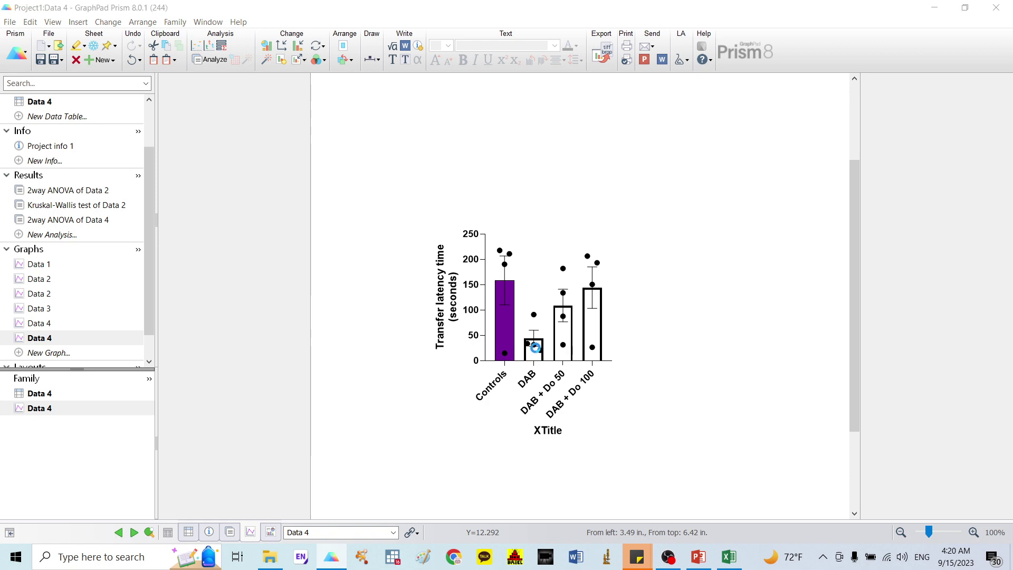
click(500, 196)
click(496, 215)
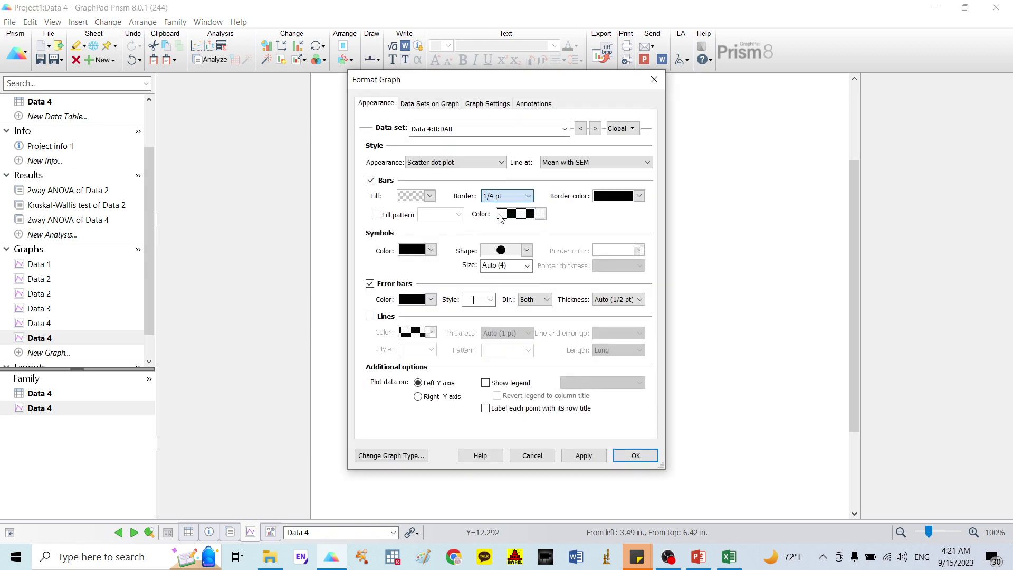
click(430, 196)
click(506, 315)
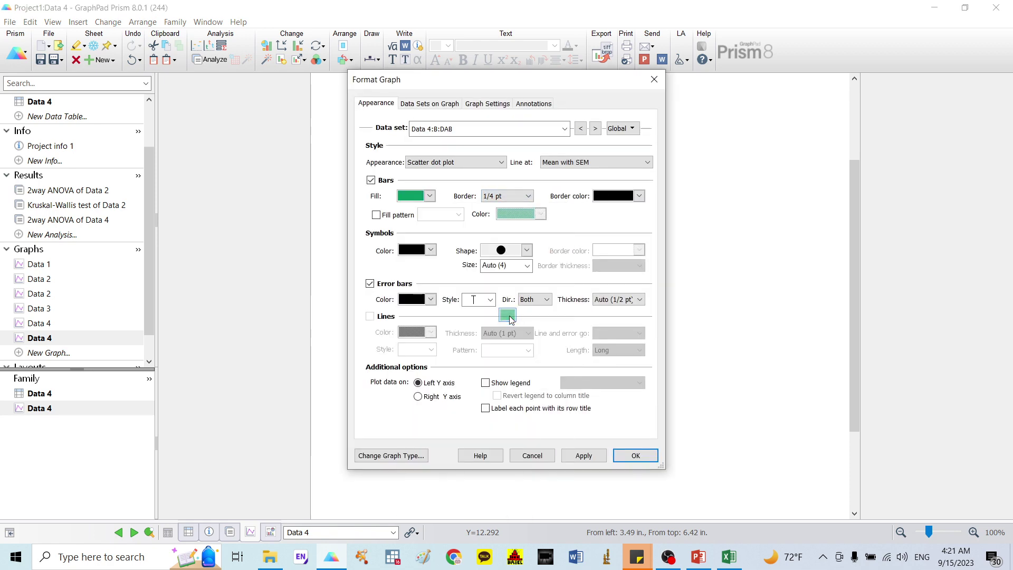
click(636, 455)
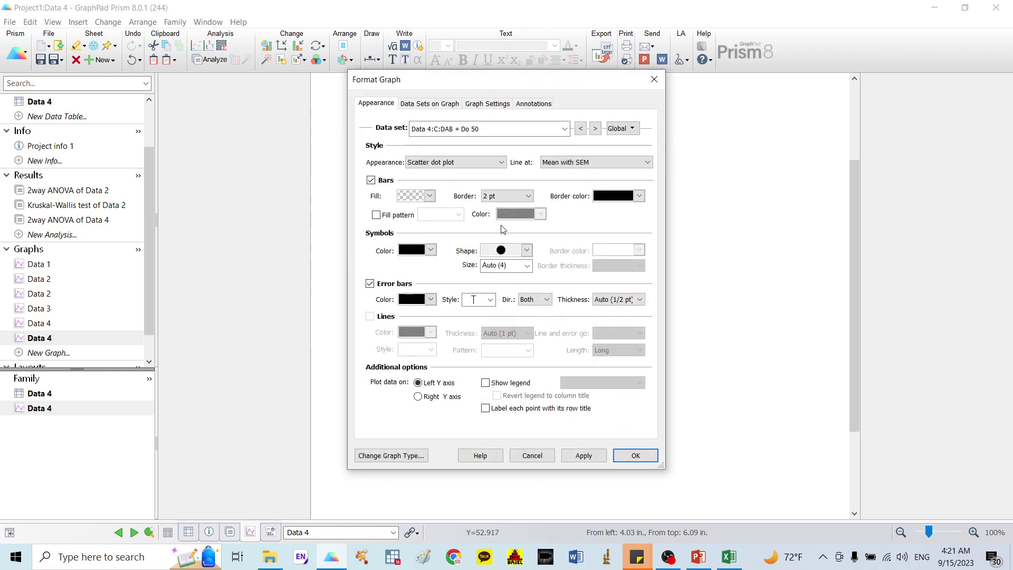
Step: Give the DAB + Do 50 bar a magenta fill and a 1/4 pt border
click(508, 198)
click(508, 215)
click(430, 196)
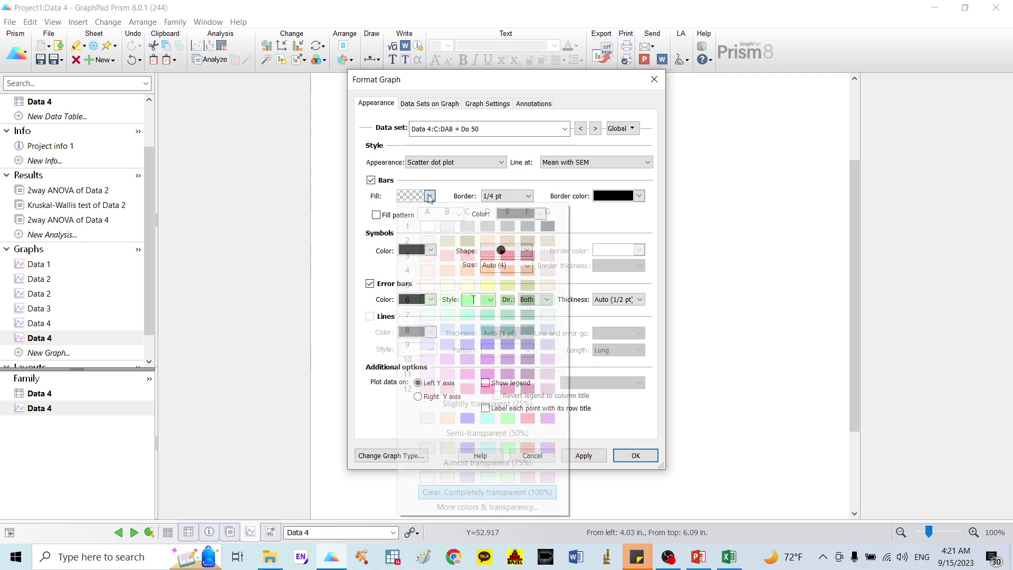
click(468, 373)
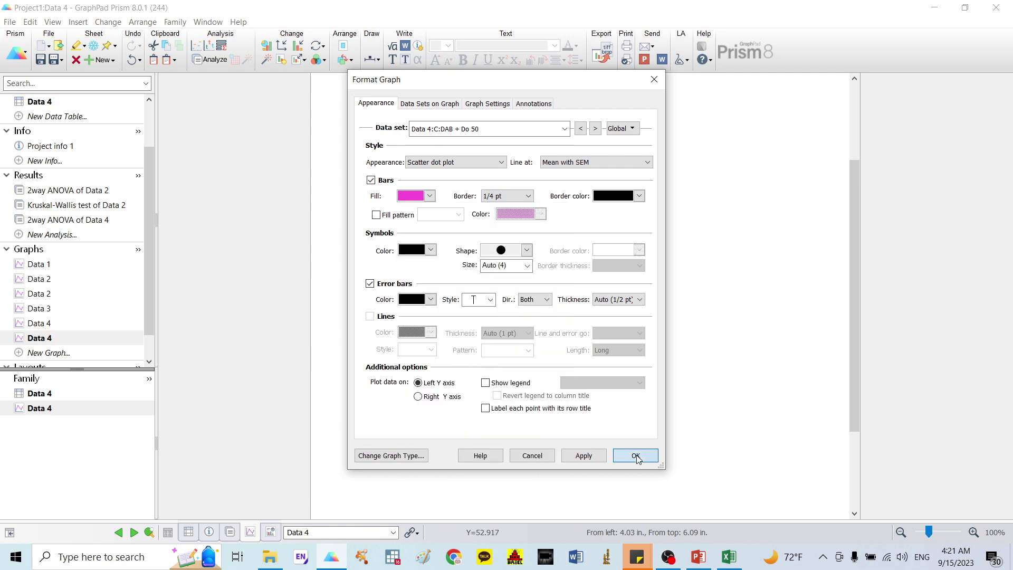
click(635, 456)
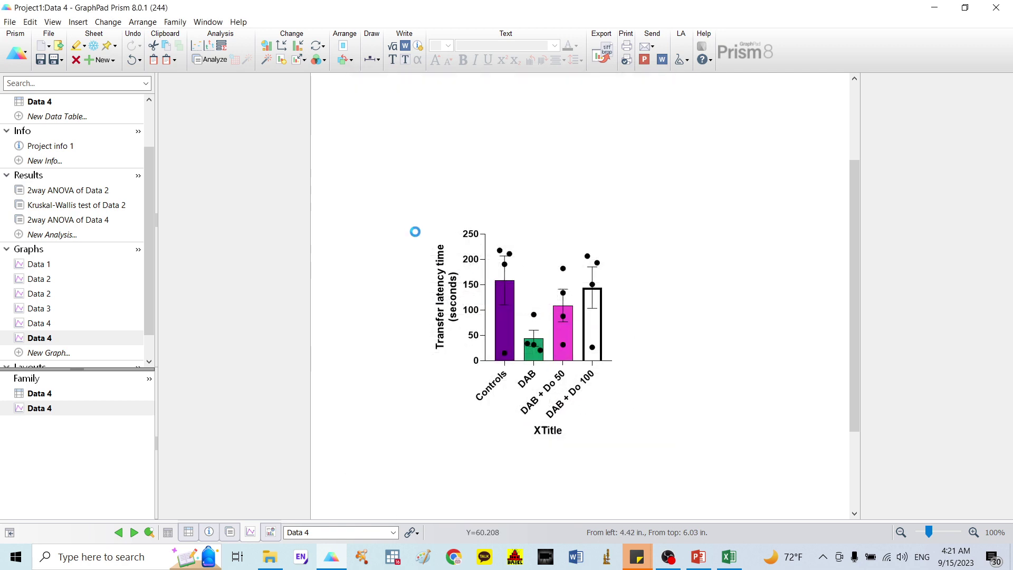
Step: Fill the DAB + Do 100 bar red with a 1/4 pt border, then clear the XTitle
double_click(415, 231)
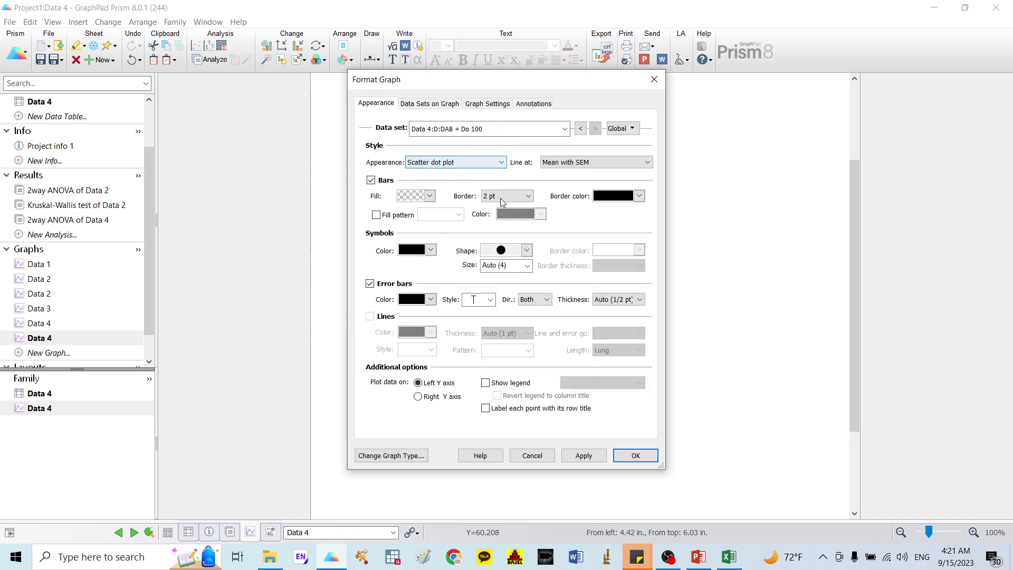
click(507, 195)
click(507, 215)
click(430, 201)
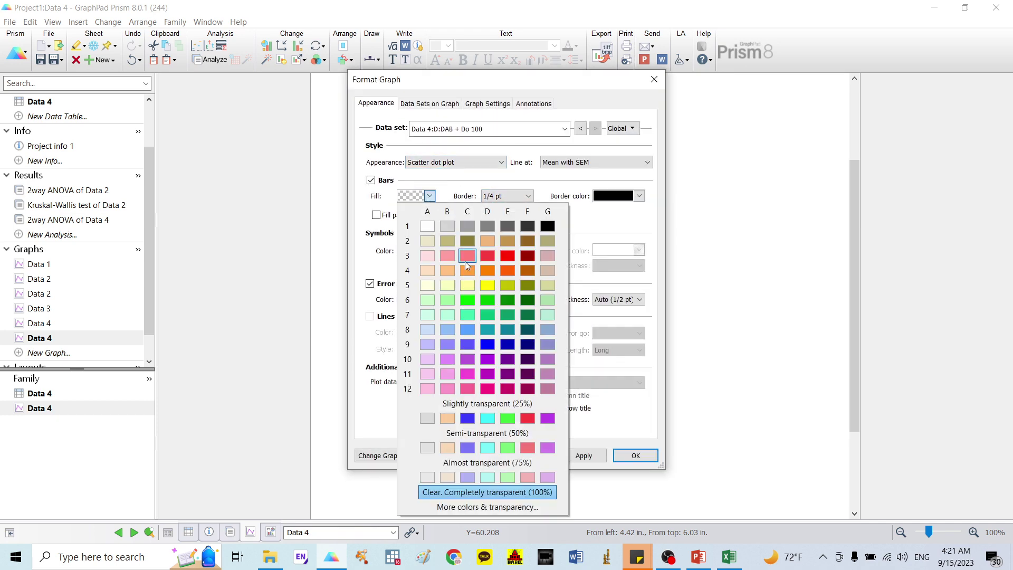
click(528, 418)
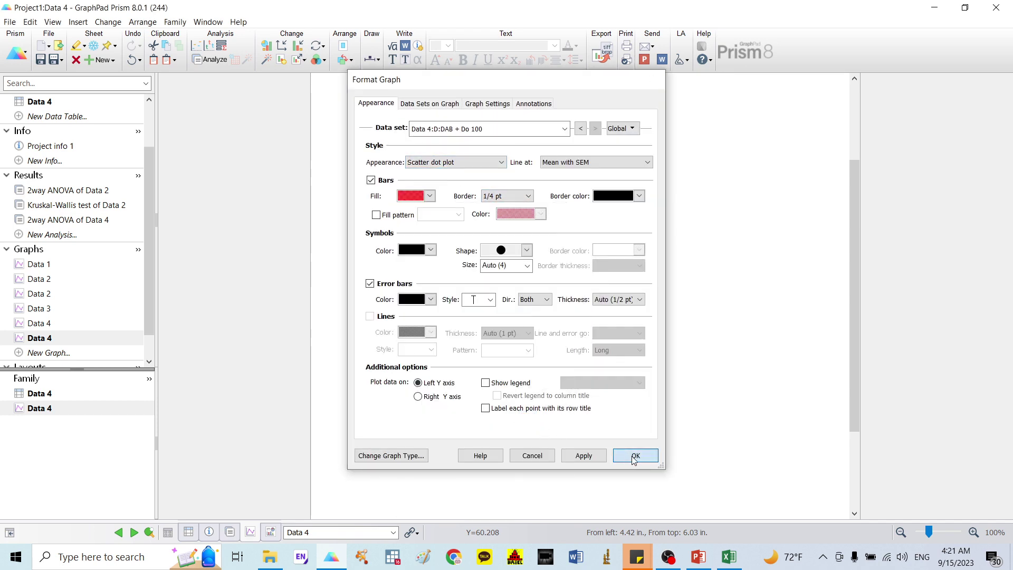
click(635, 455)
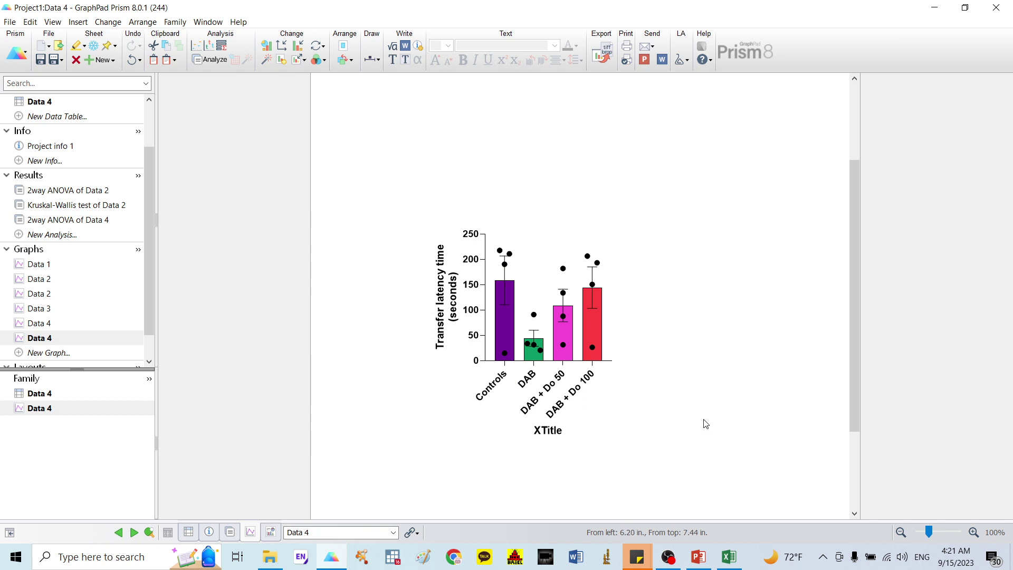
double_click(541, 424)
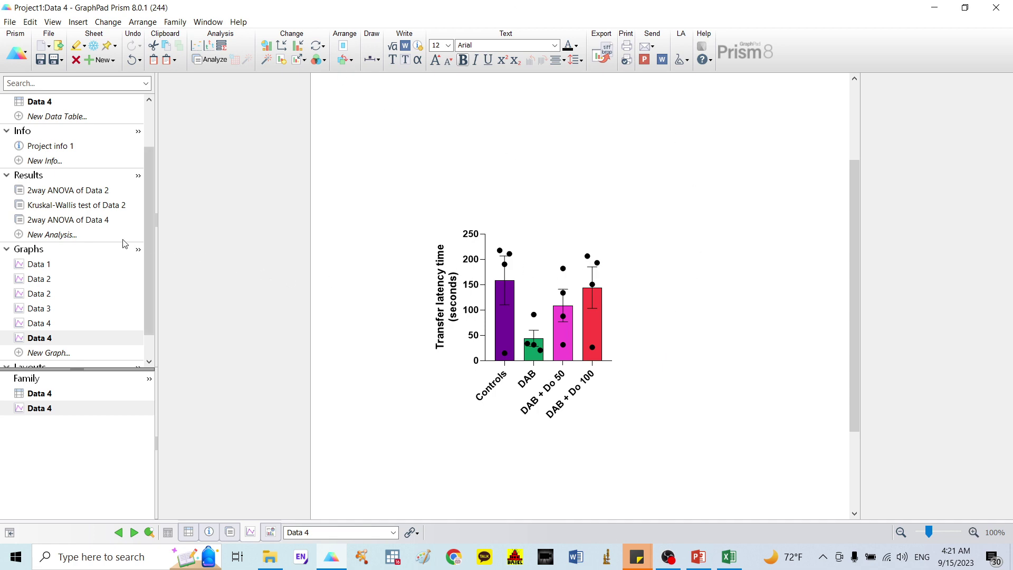
Step: Run a nonparametric one-way (Kruskal-Wallis) analysis of Data 4 comparing every group with every other
click(66, 235)
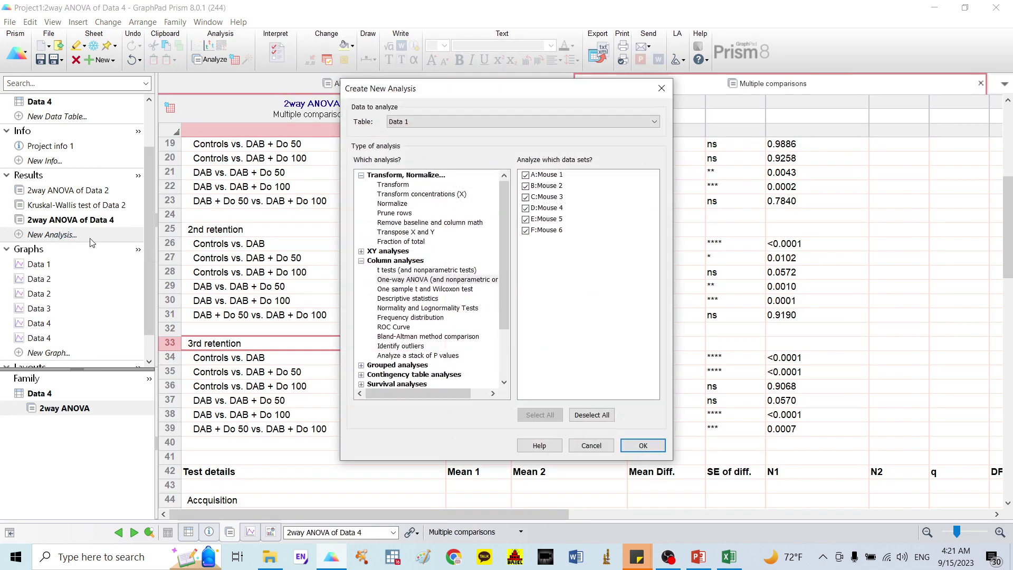
click(420, 281)
click(475, 121)
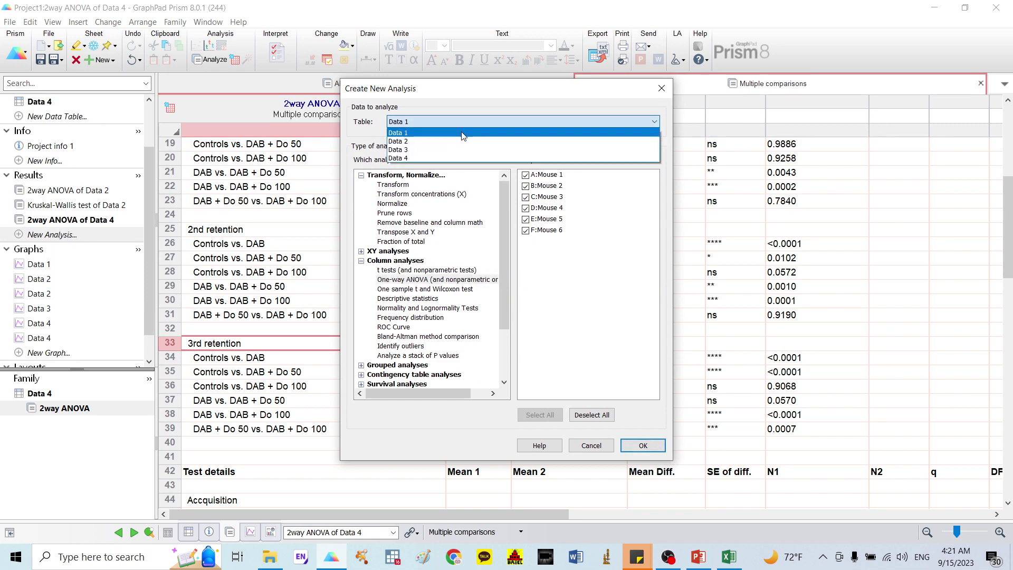
click(456, 158)
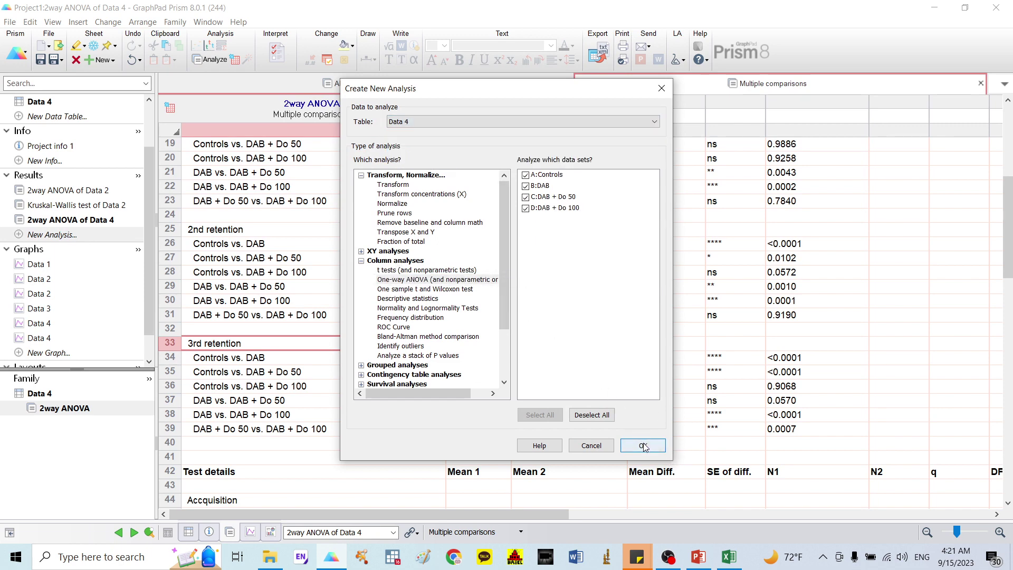
click(642, 446)
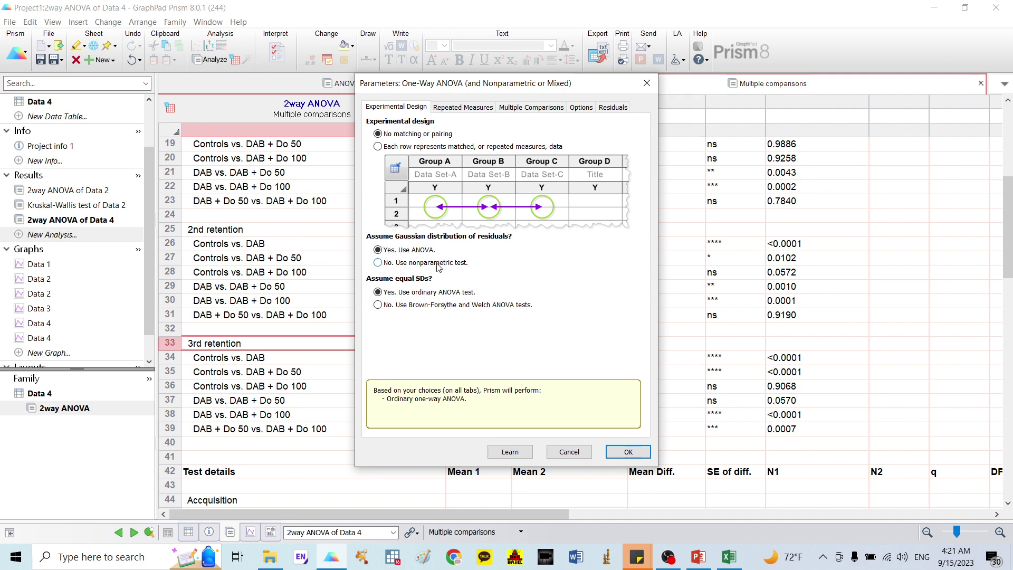
click(437, 264)
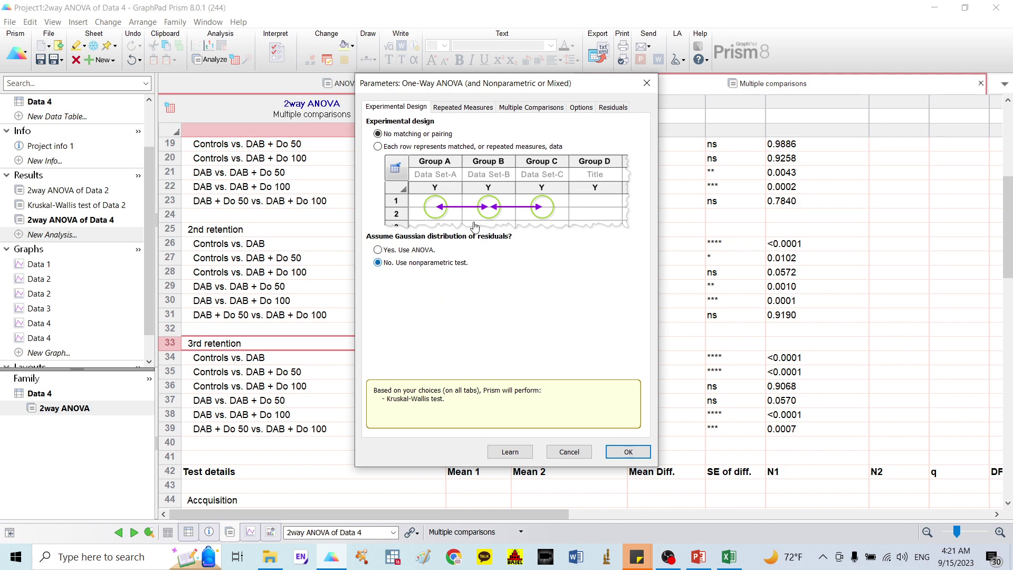
click(530, 109)
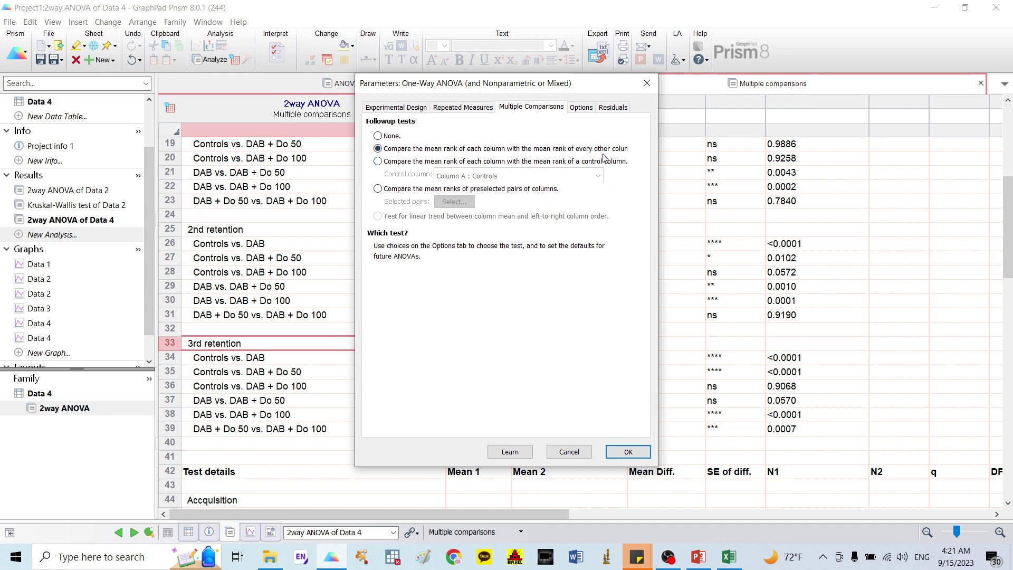
click(628, 451)
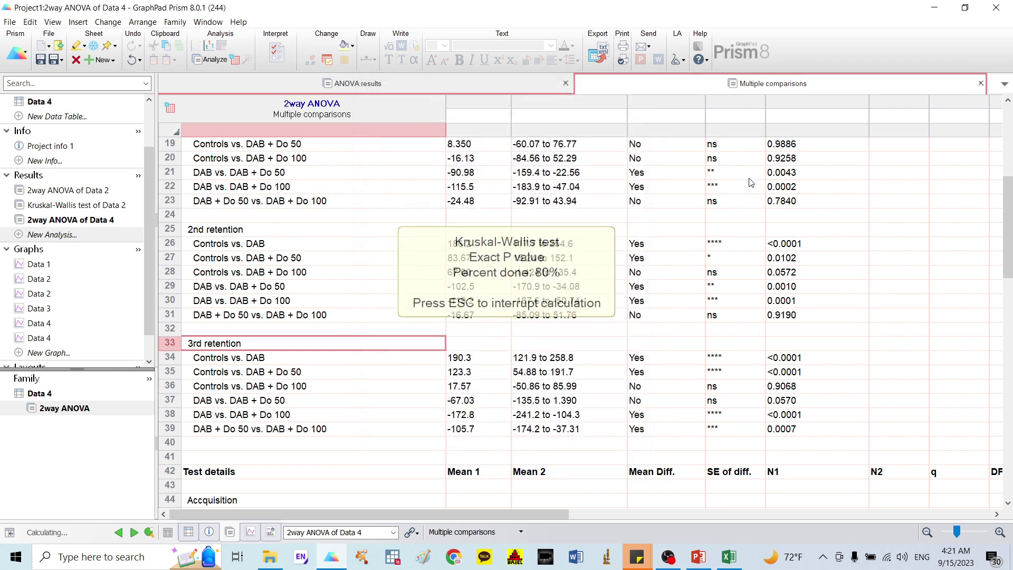
Step: Check that all six Dunn's comparison summaries are ns, then return to the Data 4 graph
click(786, 88)
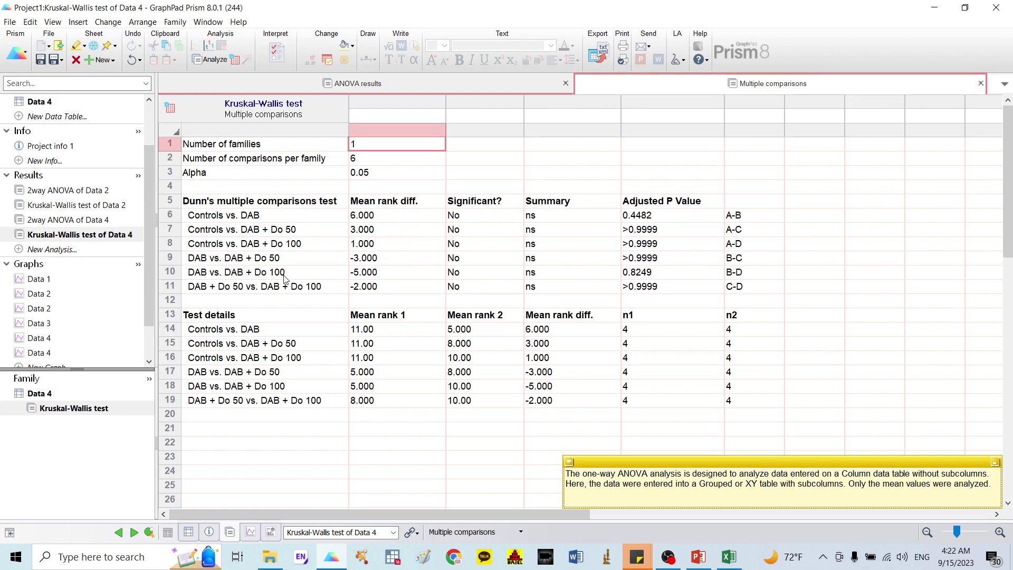
drag(530, 216, 560, 292)
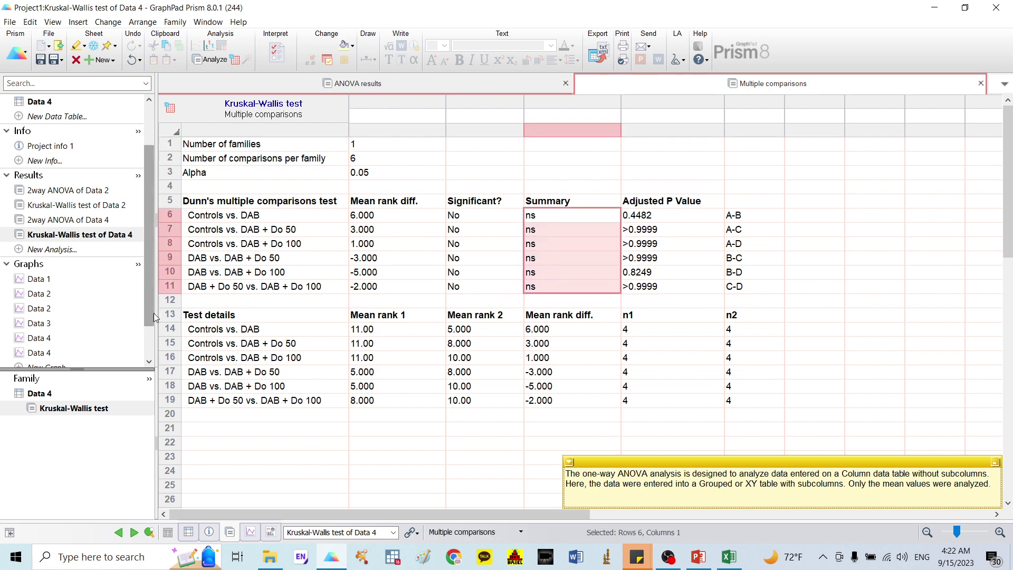
scroll(95, 295, down, 1)
click(51, 311)
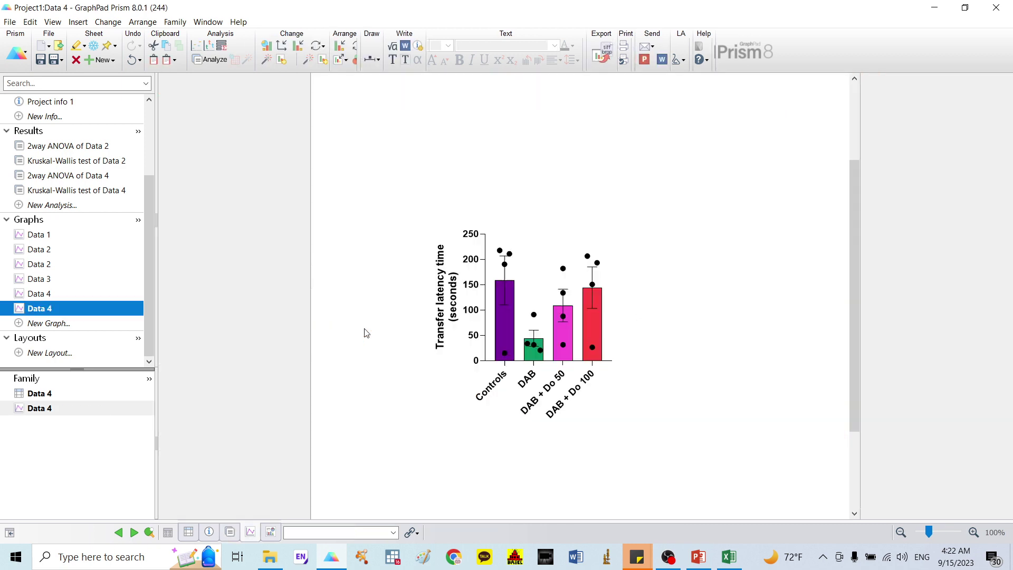
Step: Draw a thinner bracket from DAB to DAB + Do 100 and raise its end above DAB + Do 100
click(379, 61)
click(378, 170)
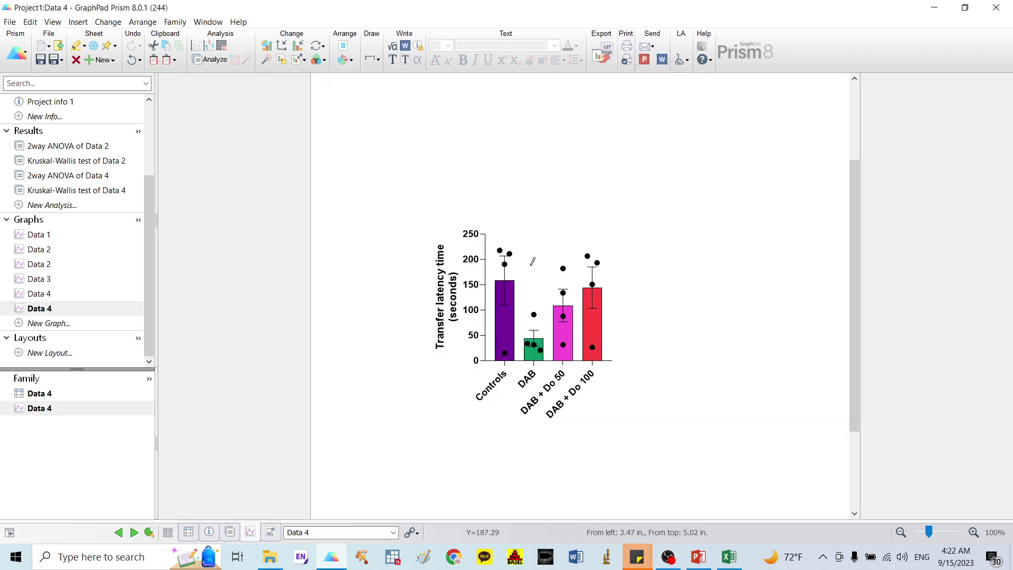
mouse_move(535, 305)
mouse_down()
mouse_move(579, 257)
mouse_move(597, 254)
mouse_move(595, 263)
mouse_up()
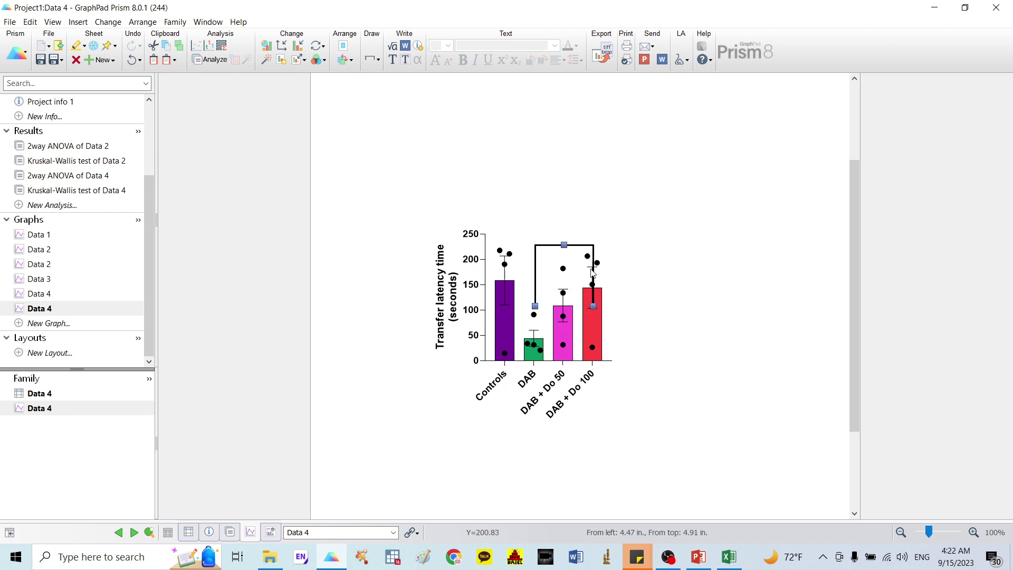
double_click(592, 273)
click(473, 285)
click(474, 318)
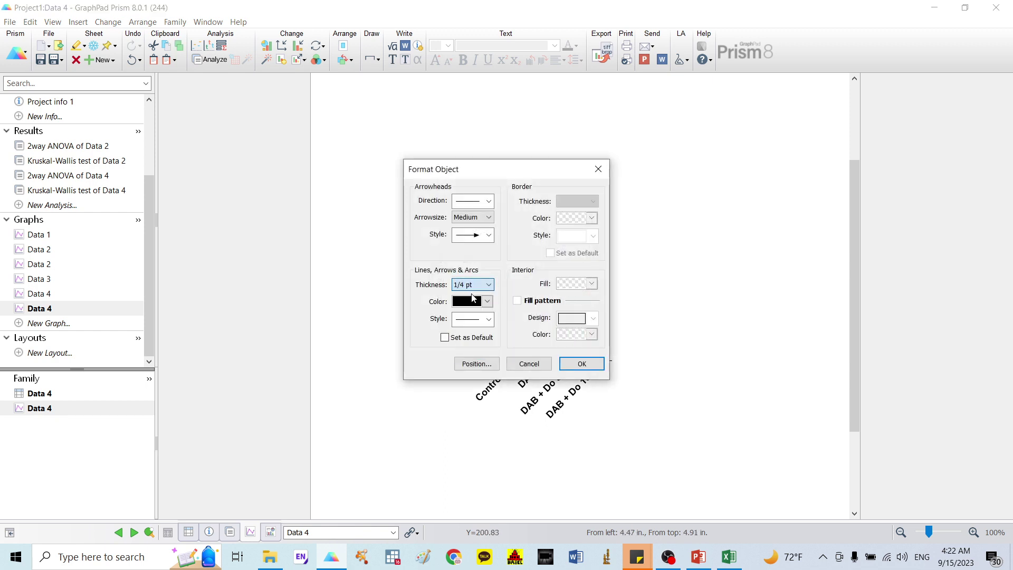
click(581, 364)
drag(592, 287, 587, 249)
Step: Draw a 1/4 pt bracket labelled ns from Controls to DAB + Do 50
click(376, 59)
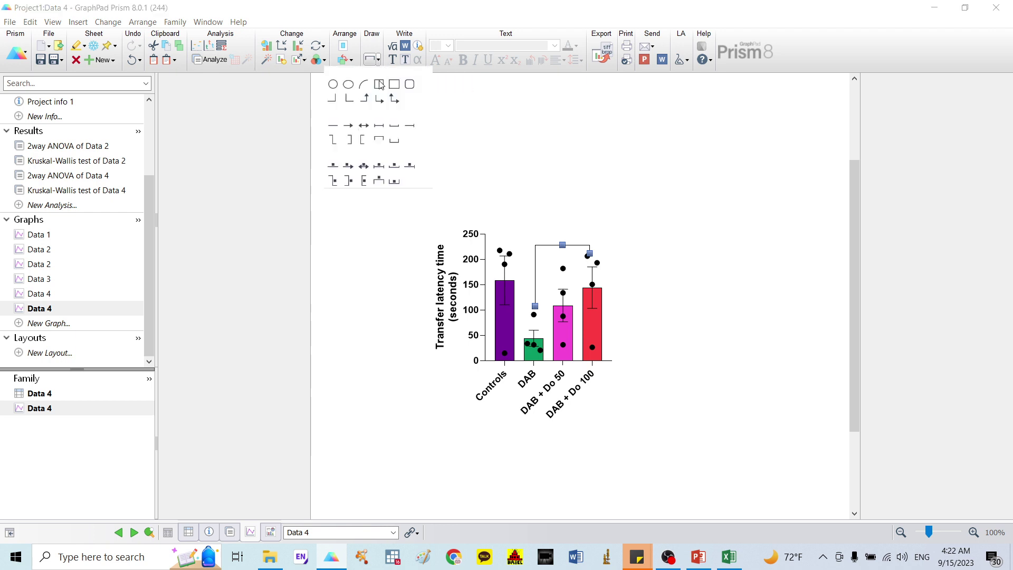
click(378, 167)
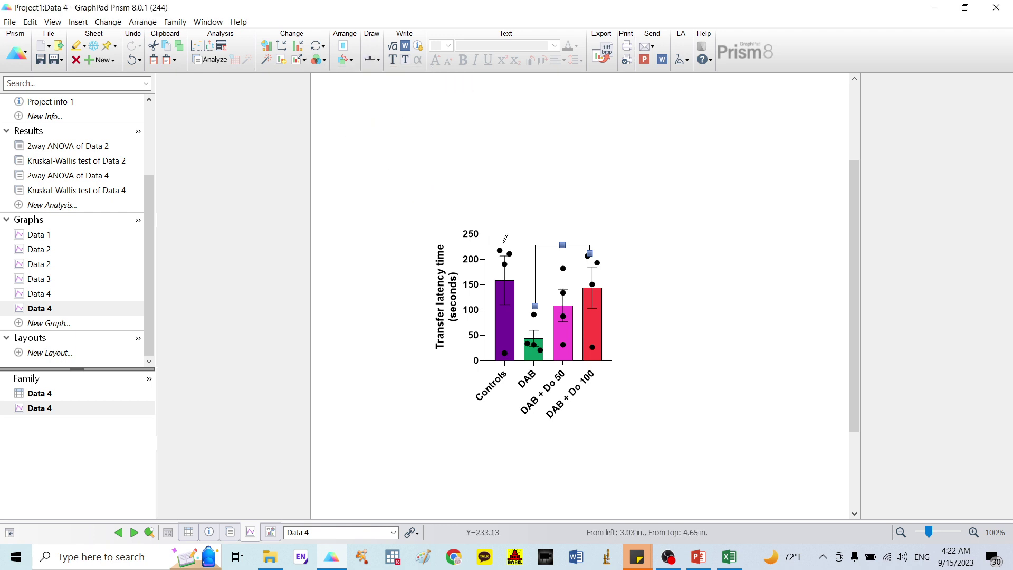
drag(504, 241, 564, 242)
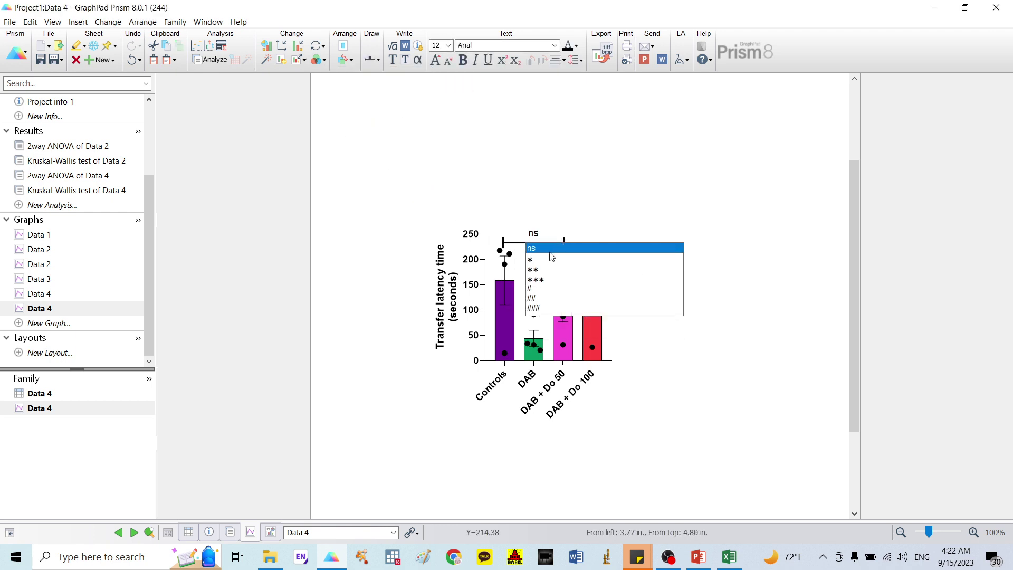
click(523, 257)
double_click(527, 242)
click(488, 285)
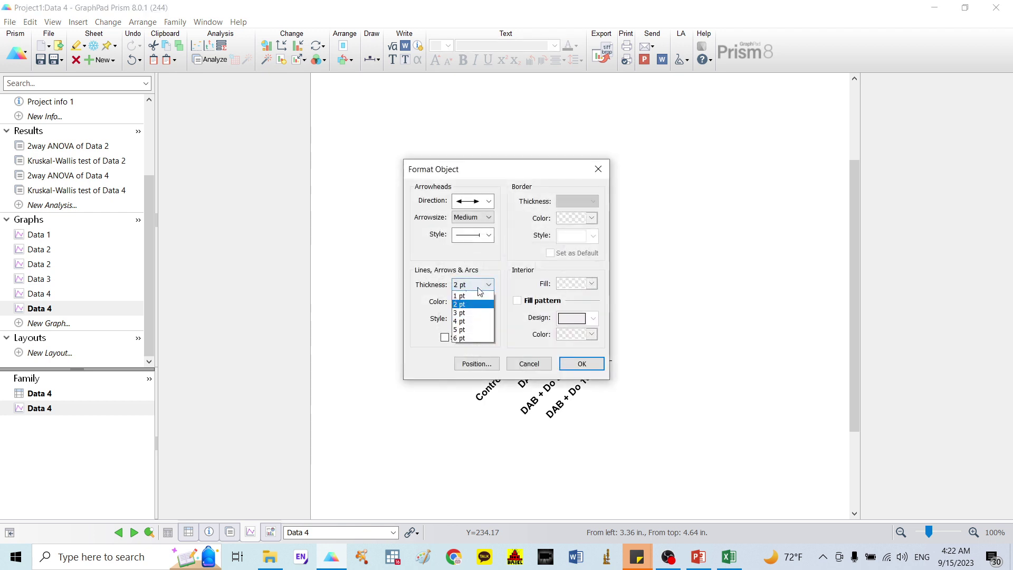
click(464, 289)
click(578, 362)
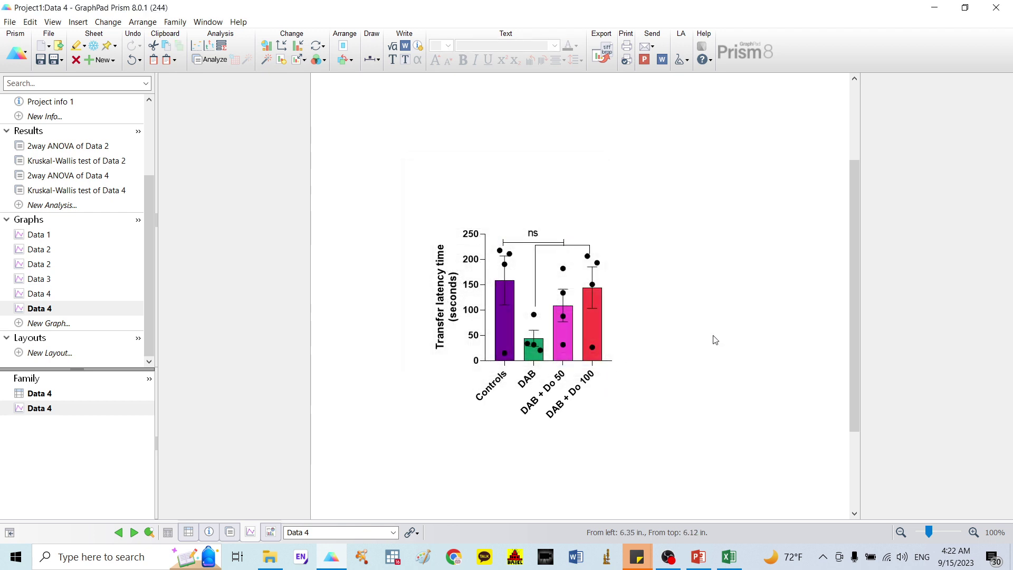
Step: Nudge the Controls–DAB + Do 50 bracket up and shorten the other bracket's leg above DAB
click(523, 243)
key(Up)
key(Up)
key(Up)
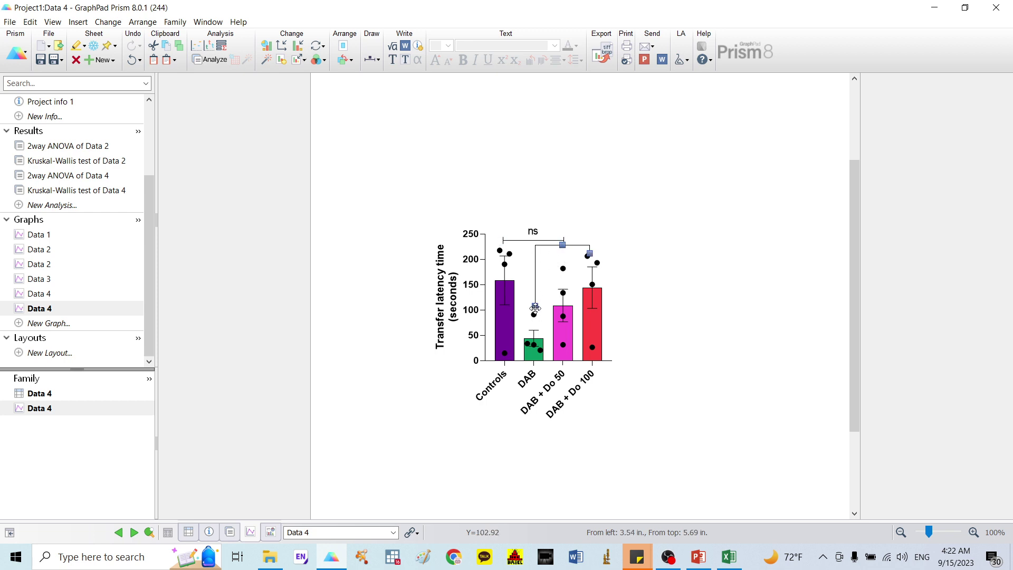
click(534, 303)
drag(535, 303, 534, 253)
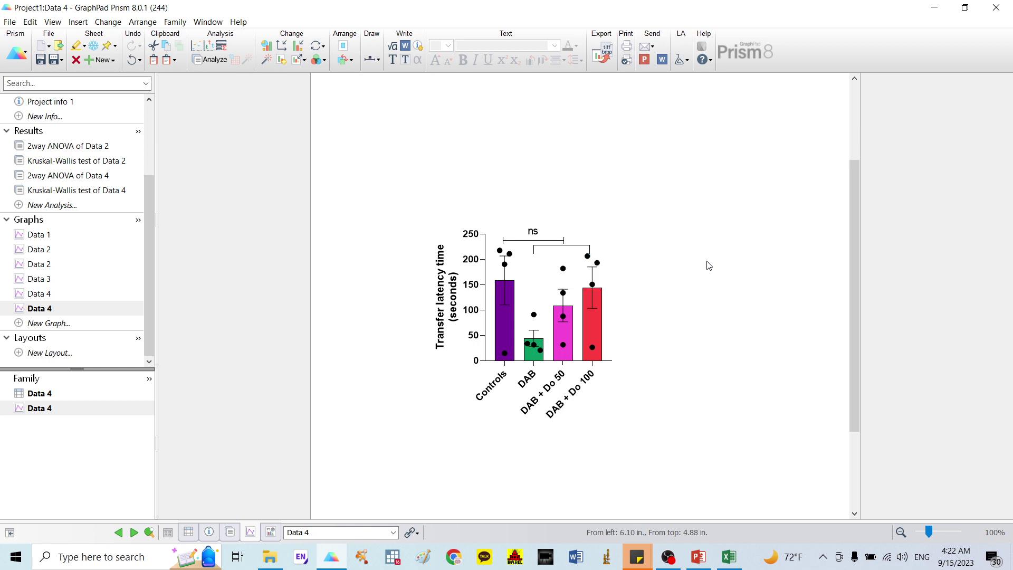
click(698, 557)
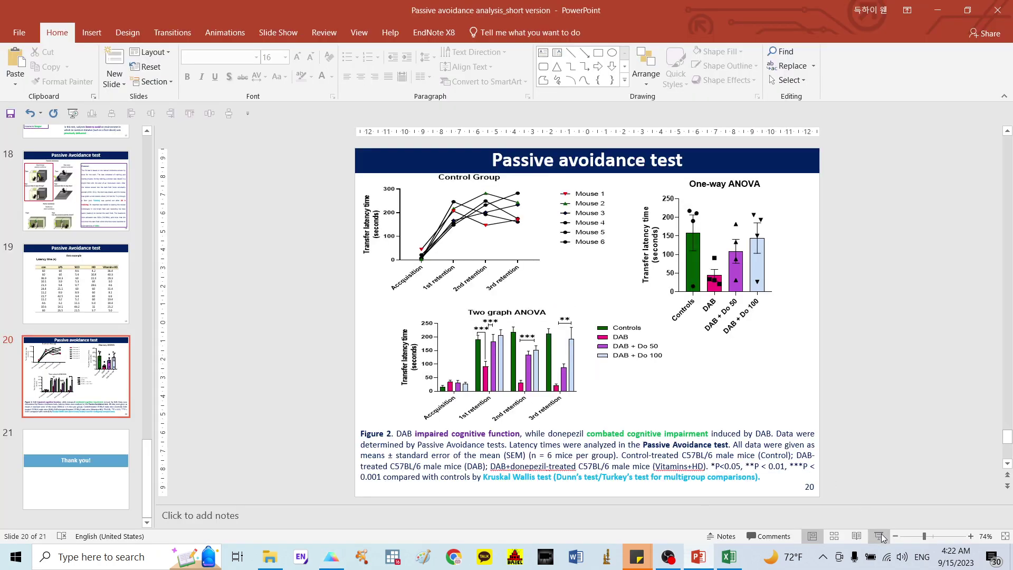
Step: Present slide 20 as a slide show and advance to the 'Thank you!' slide
click(879, 535)
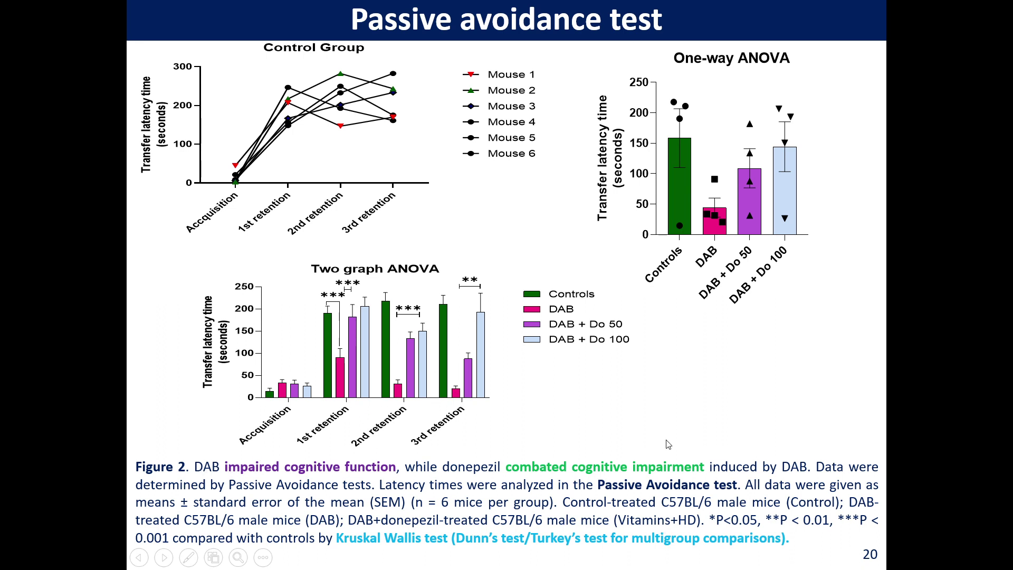
key(Right)
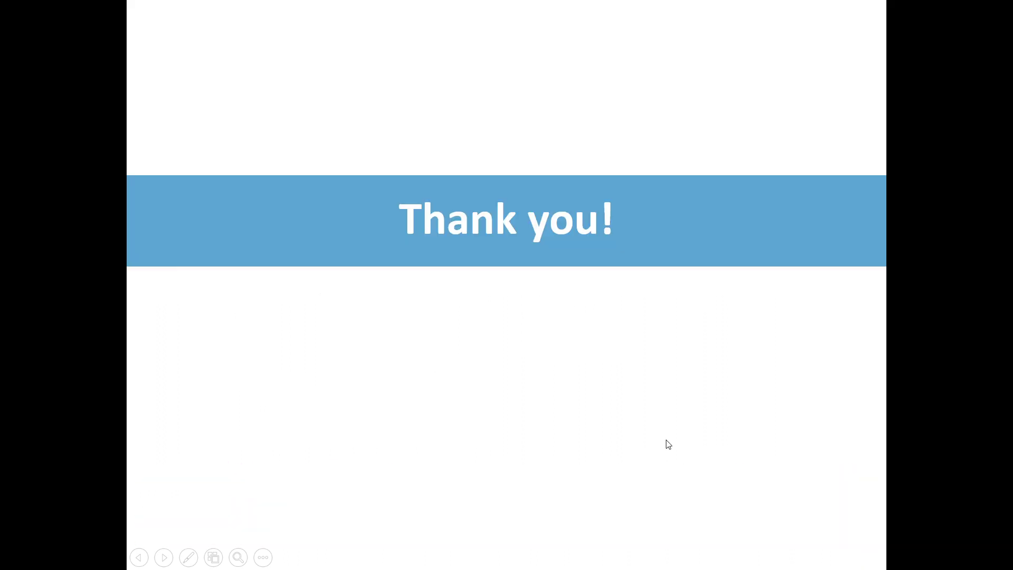